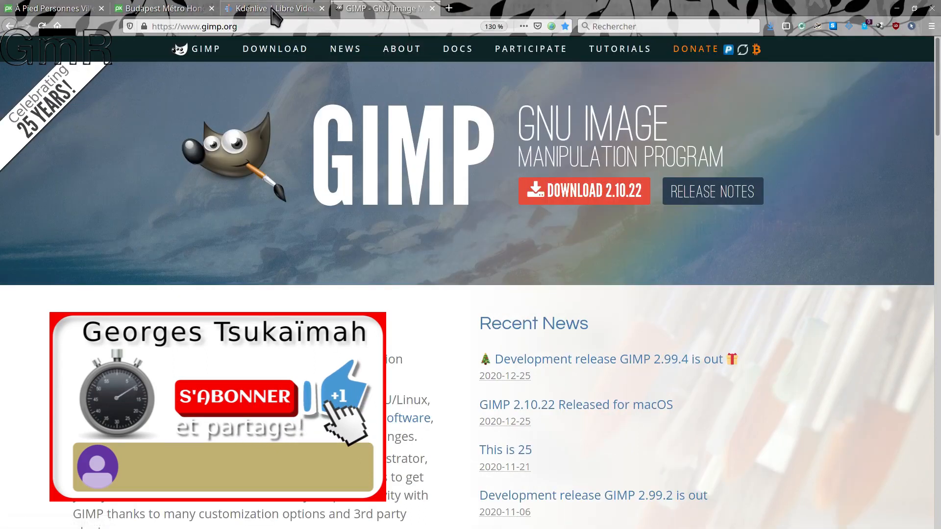
Look through the open web pages for Kdenlive and the Pixabay source videos.
left_click(272, 10)
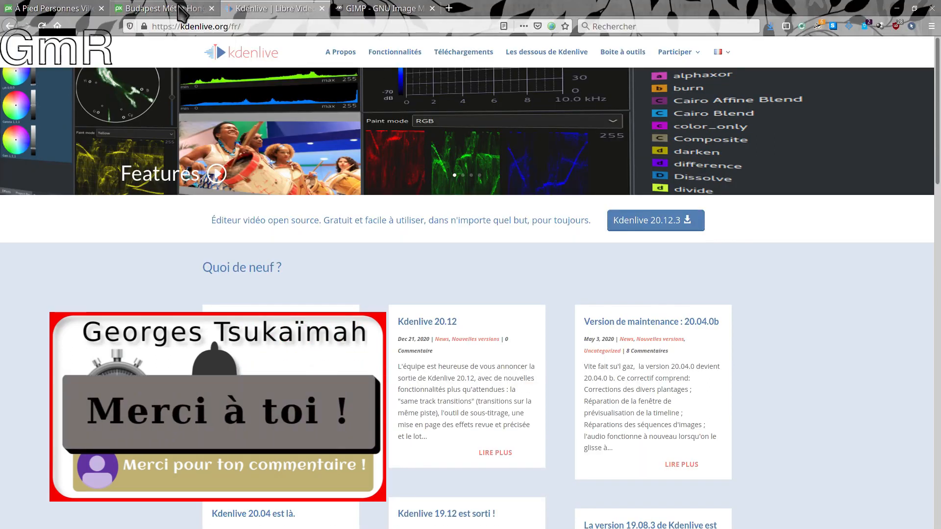
left_click(180, 10)
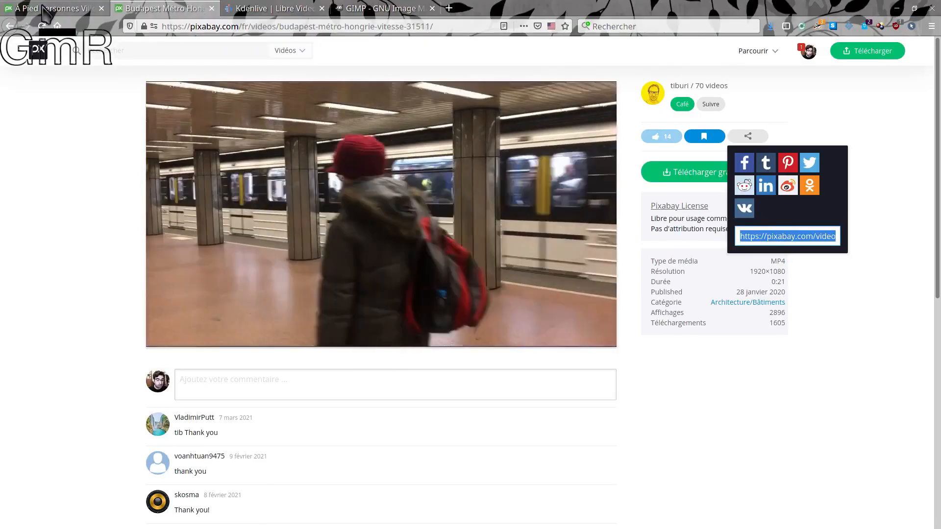
left_click(282, 9)
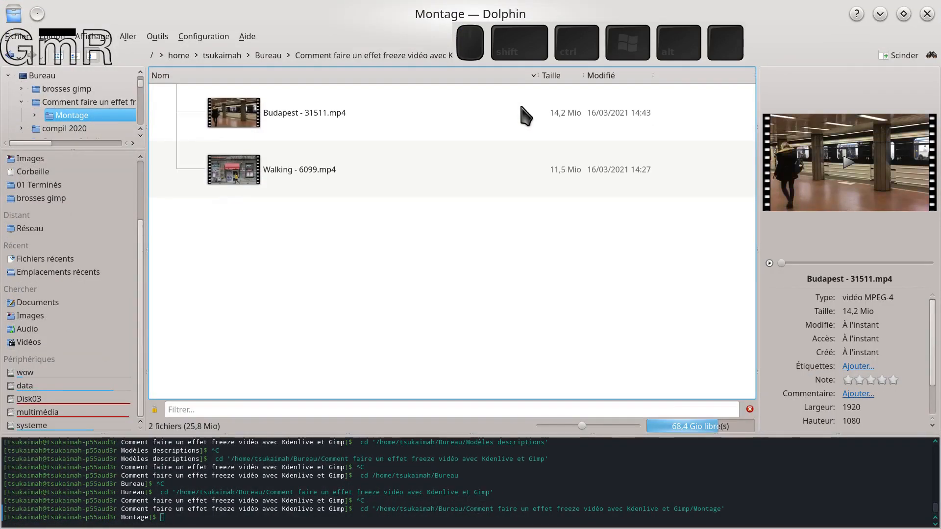
Play Budapest - 31511.mp4 in VLC and examine several moments of people passing the train for suitable freeze points.
double_click(242, 124)
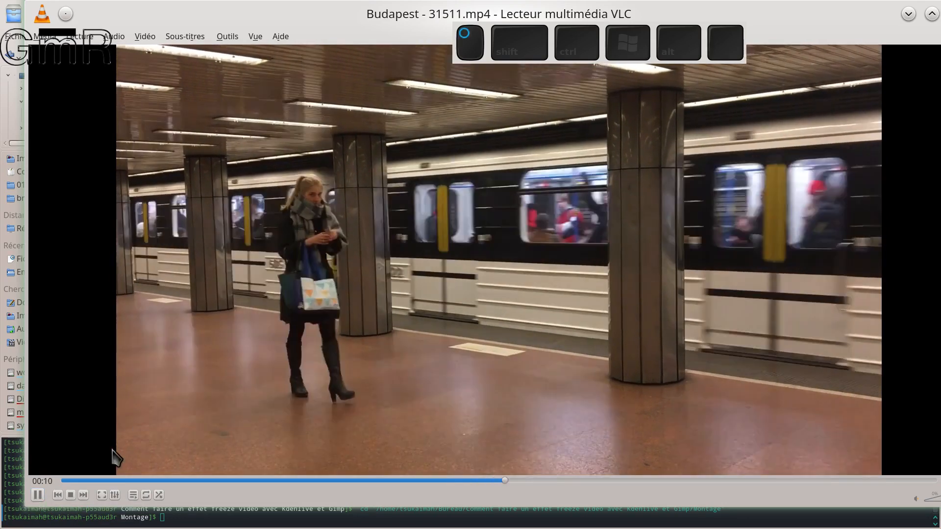
left_click(38, 496)
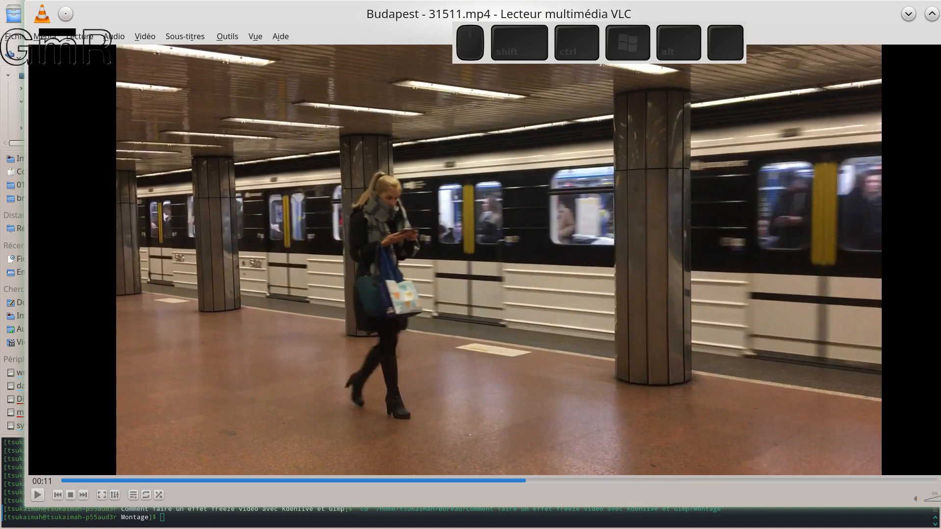
left_click(37, 496)
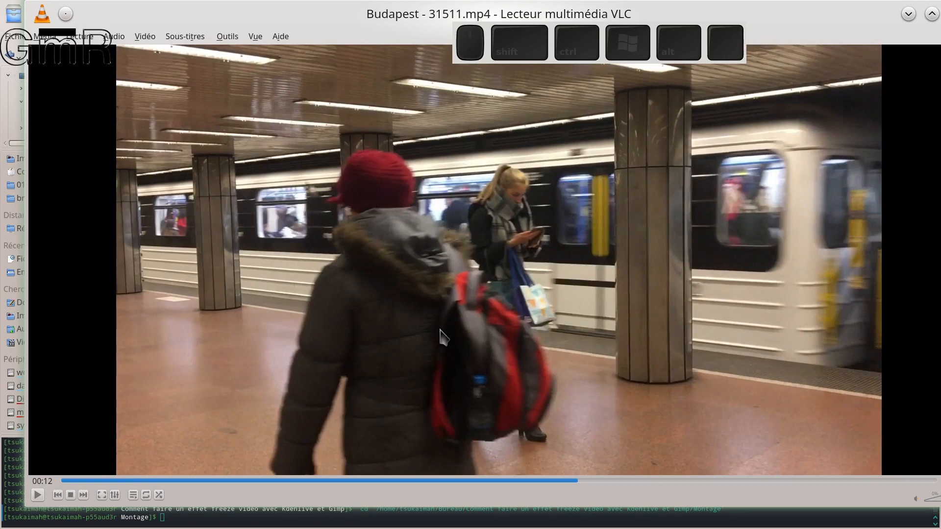
left_click(134, 481)
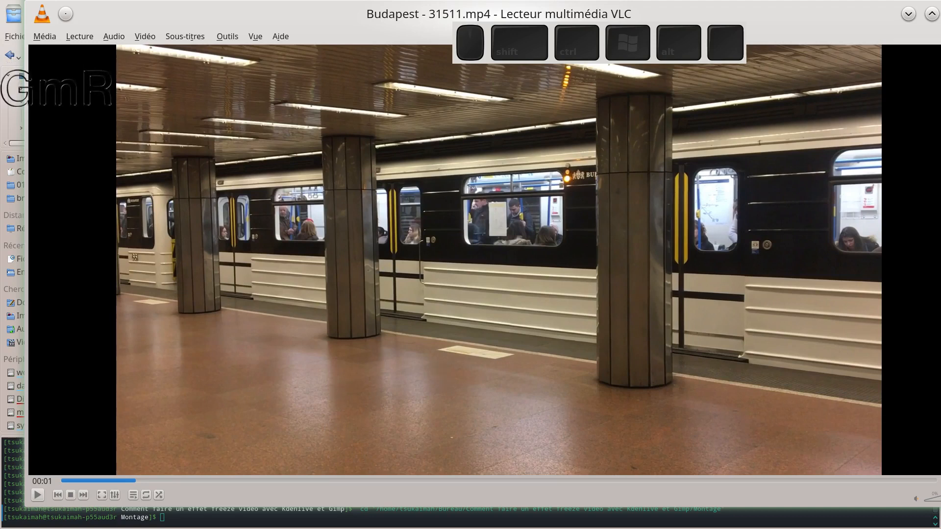
left_click(336, 481)
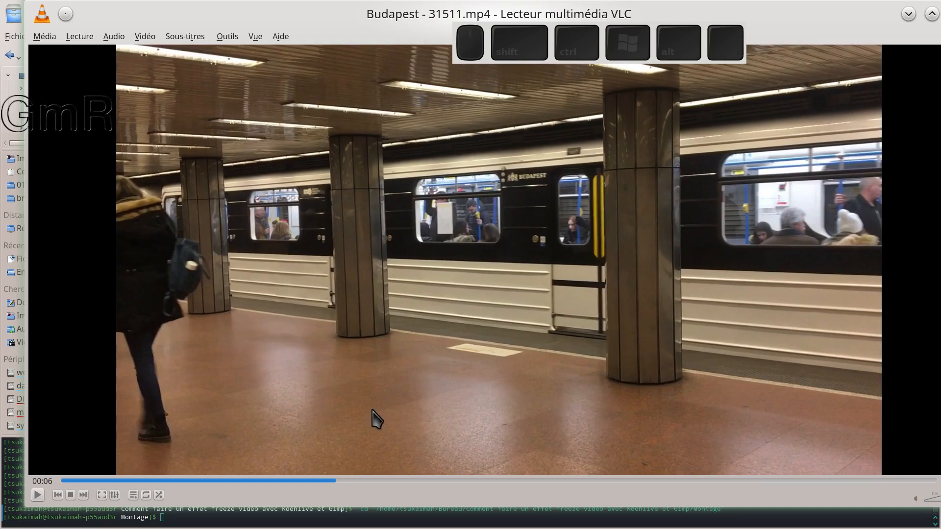
left_click(176, 480)
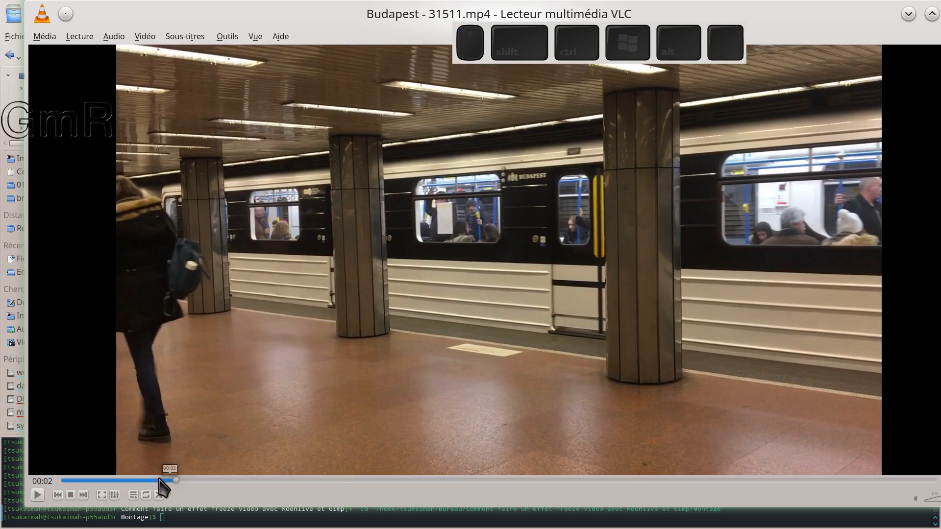
left_click(123, 481)
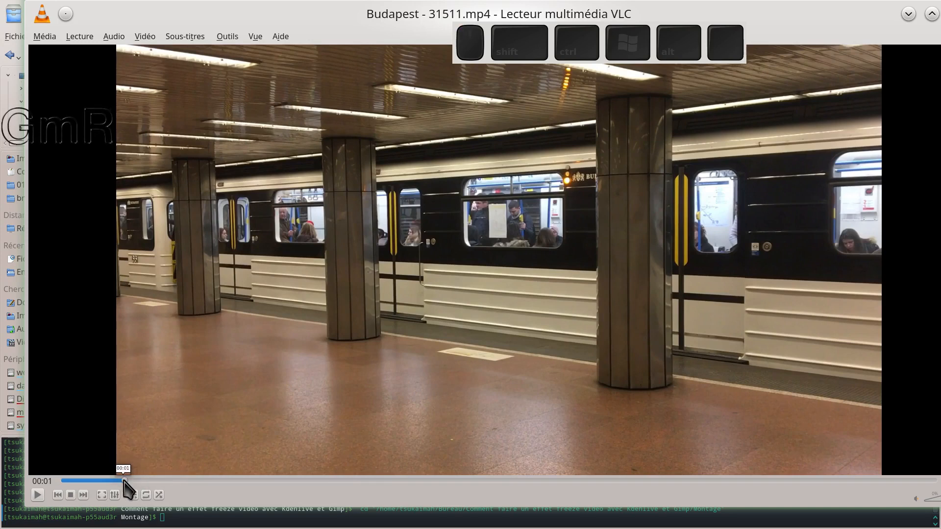
left_click(101, 480)
left_click_drag(99, 484, 188, 481)
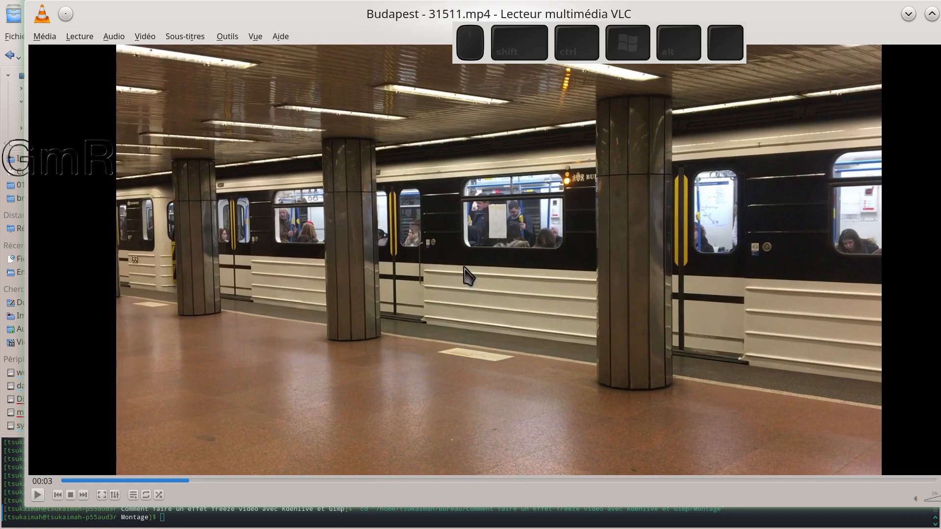
left_click(530, 481)
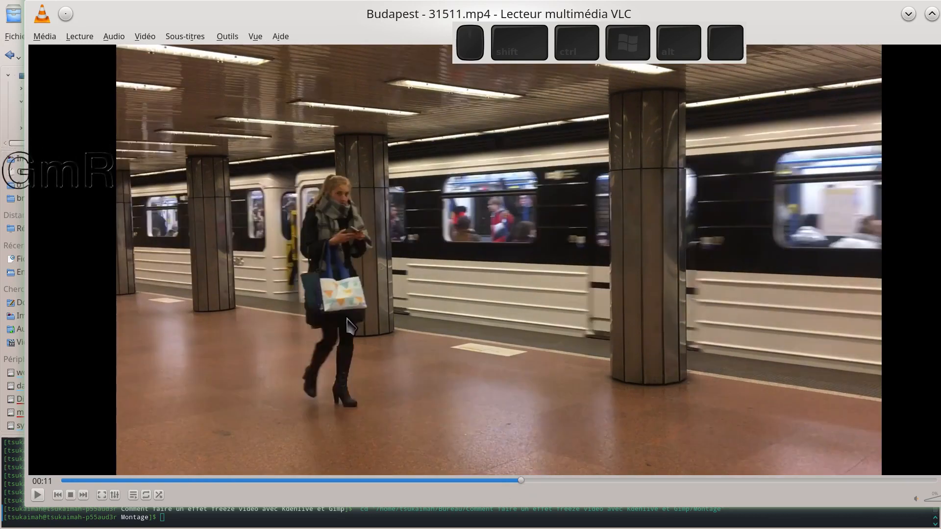
left_click(598, 481)
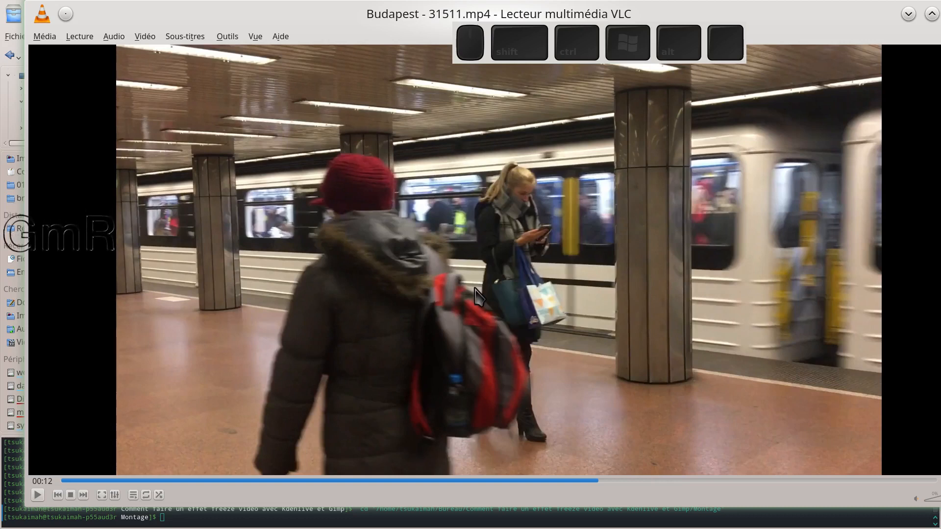
left_click(760, 481)
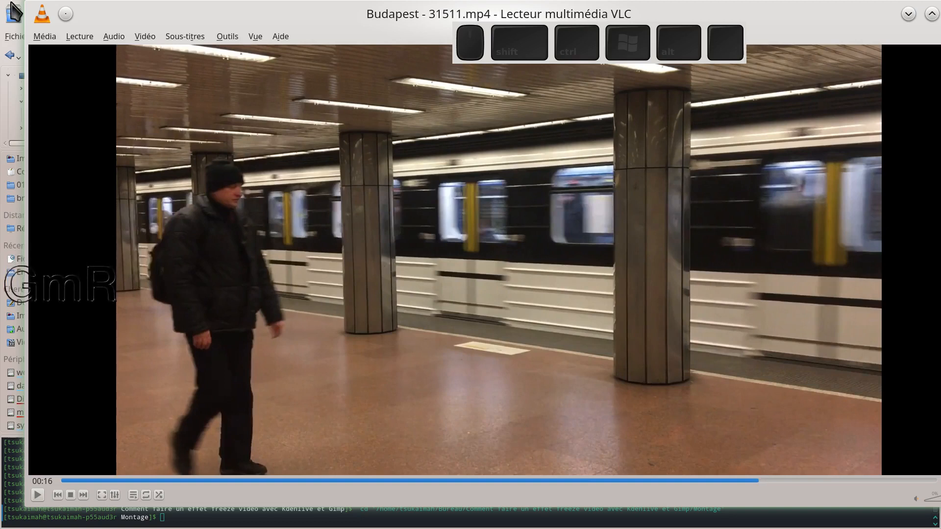
Play Walking - 6099.mp4 in VLC and examine the moment around 00:06 when the white van passes, pausing there.
left_click(300, 186)
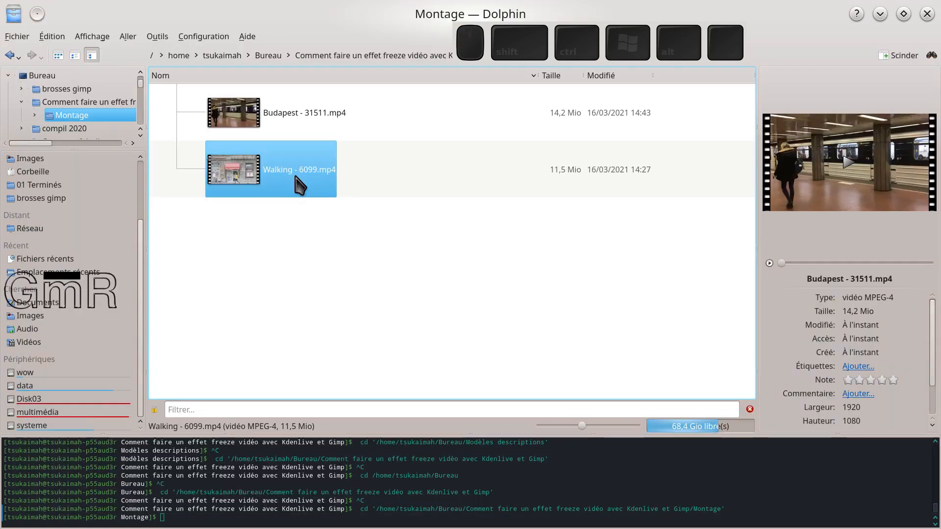
double_click(222, 185)
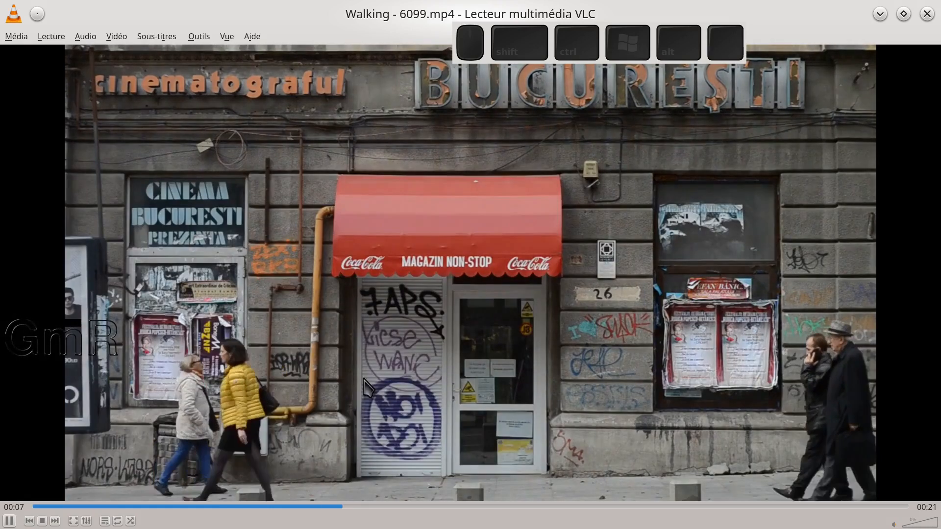
left_click(289, 508)
left_click_drag(290, 507, 310, 507)
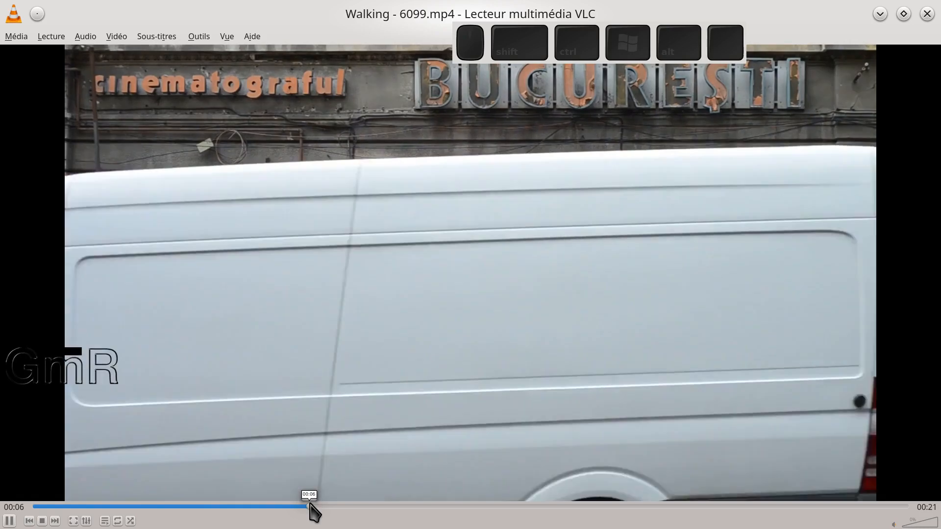
left_click(309, 506)
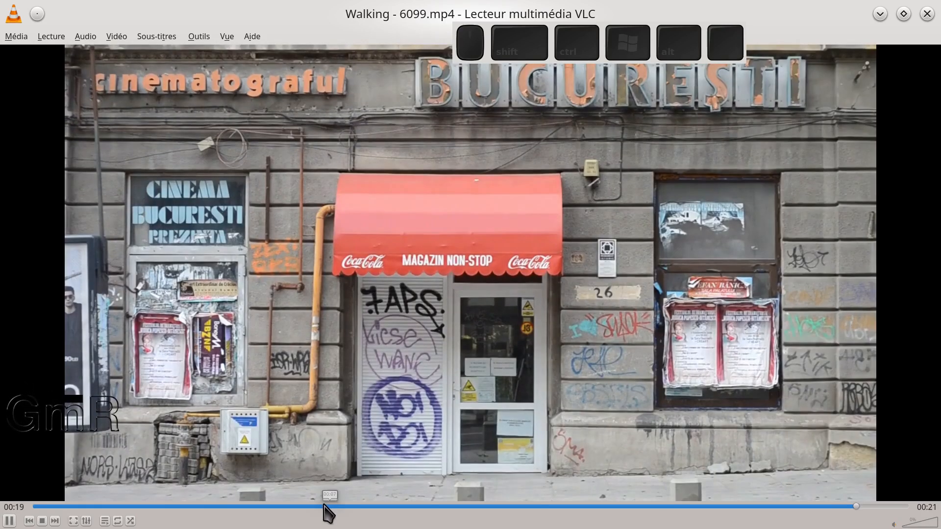
left_click(322, 506)
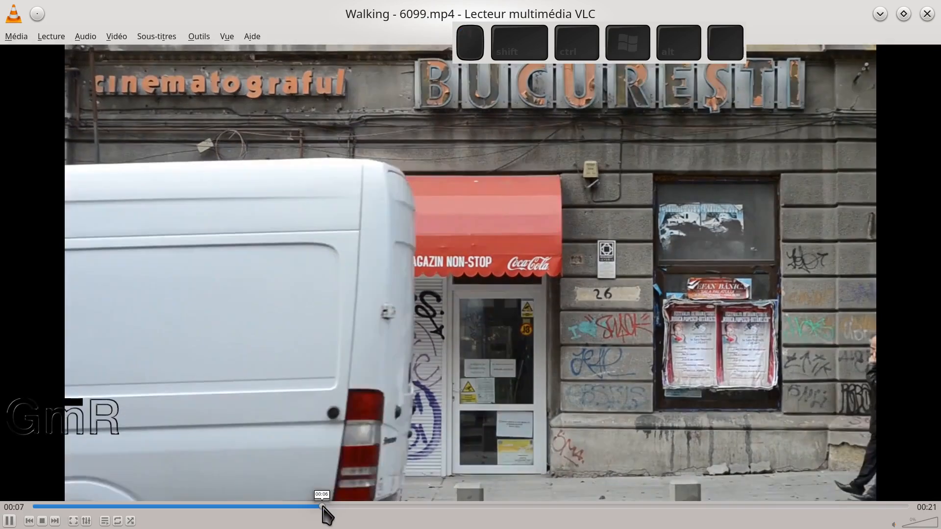
left_click(309, 506)
left_click(309, 507)
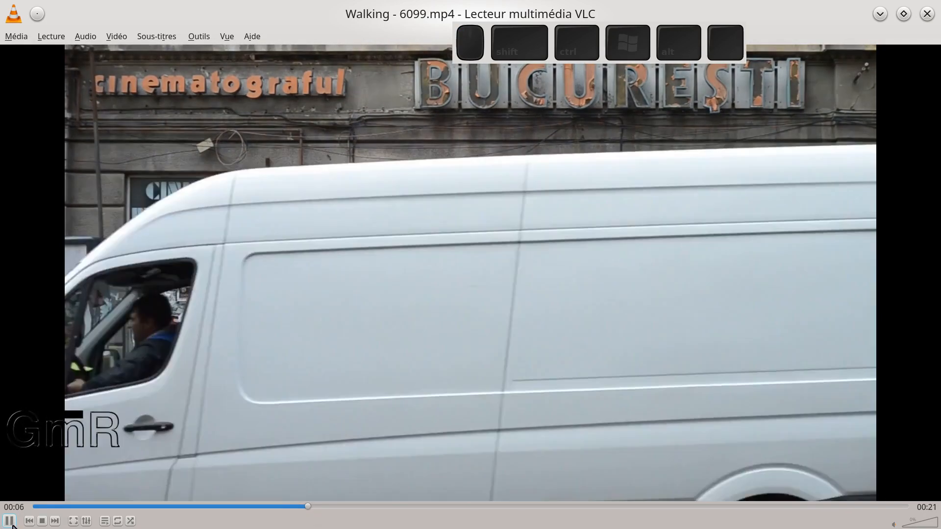
left_click(9, 521)
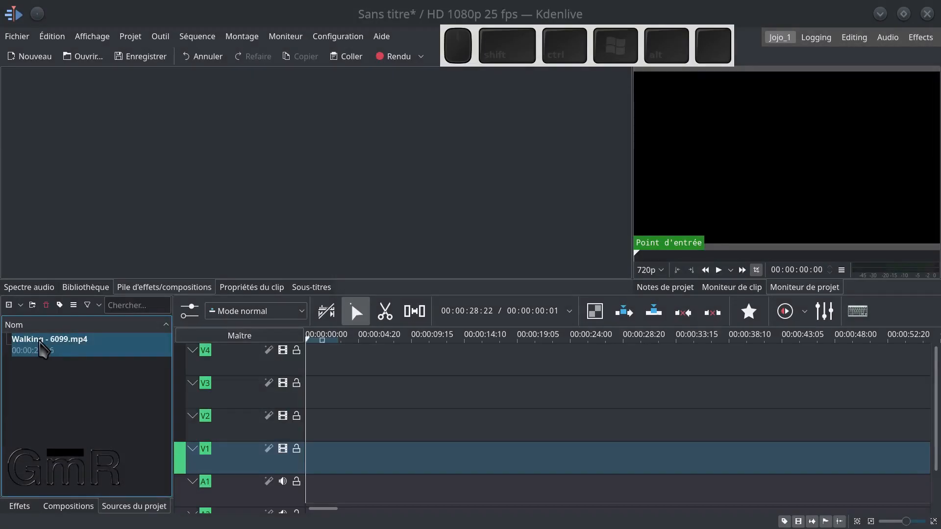
In Kdenlive, place Walking - 6099.mp4 at the start of video track V1 and switch to the Logging workspace.
left_click_drag(40, 346, 363, 441)
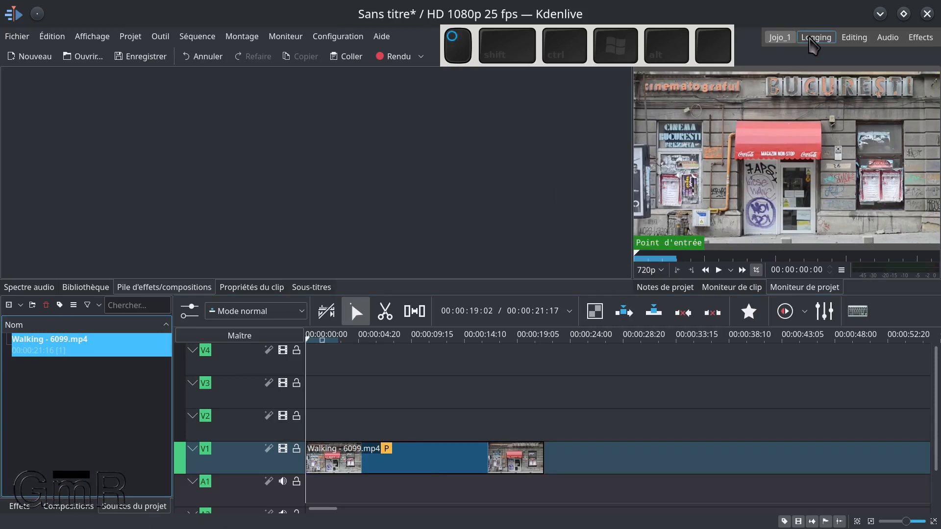
left_click(814, 38)
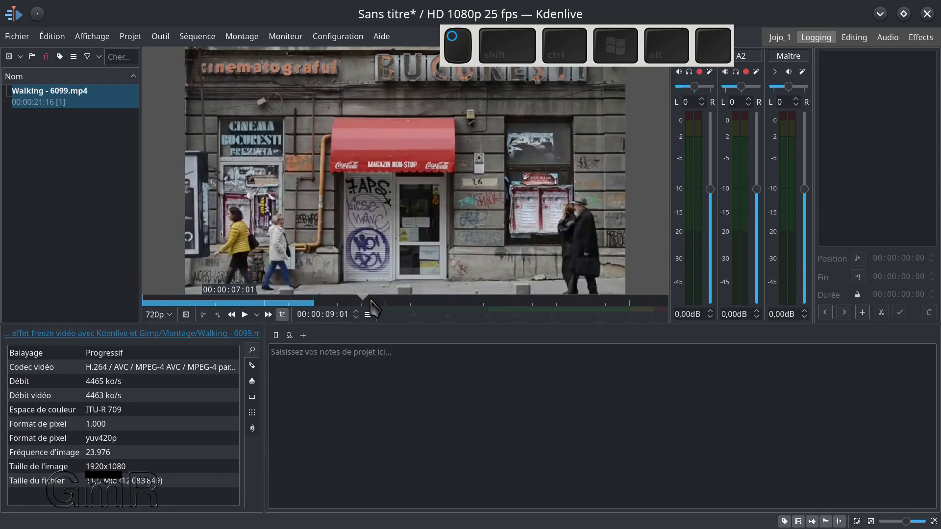
Set the clip's zone to run from its very beginning to its end at 00:00:21:15.
left_click_drag(663, 314, 677, 313)
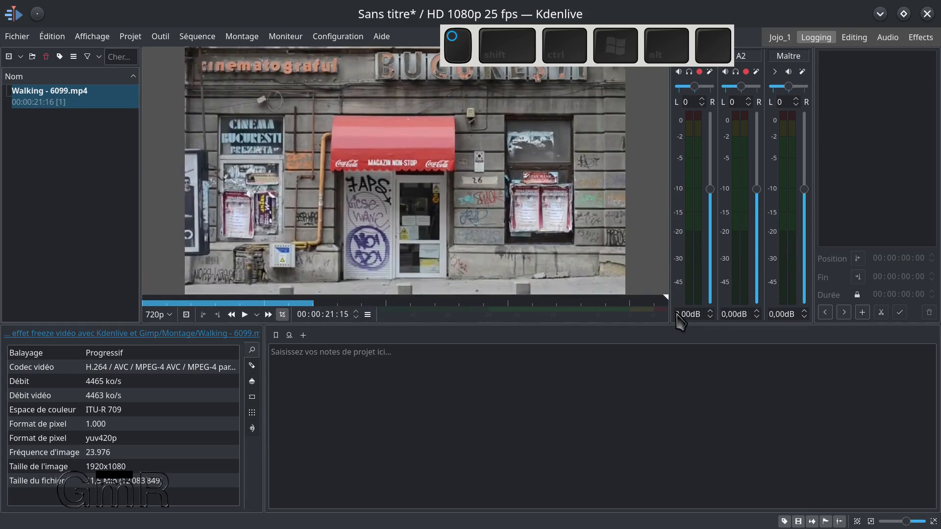
left_click(218, 315)
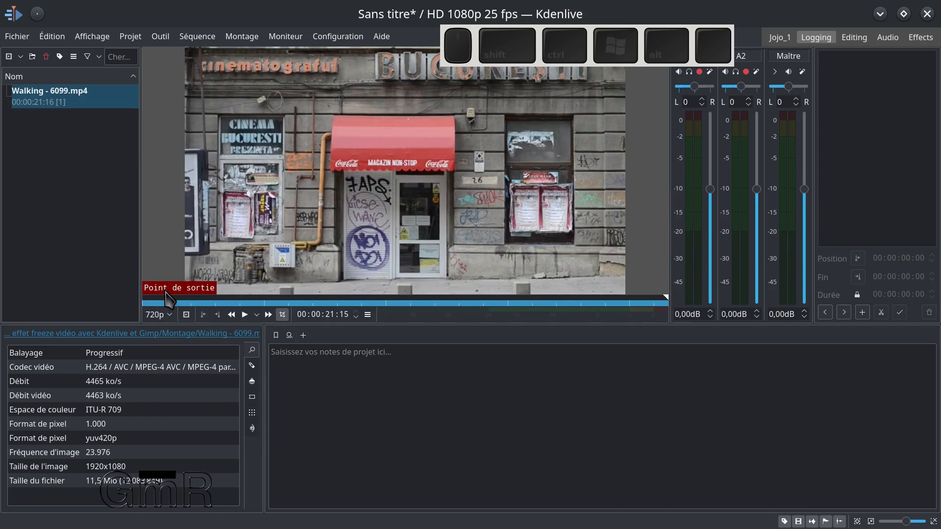
left_click(145, 301)
key("i")
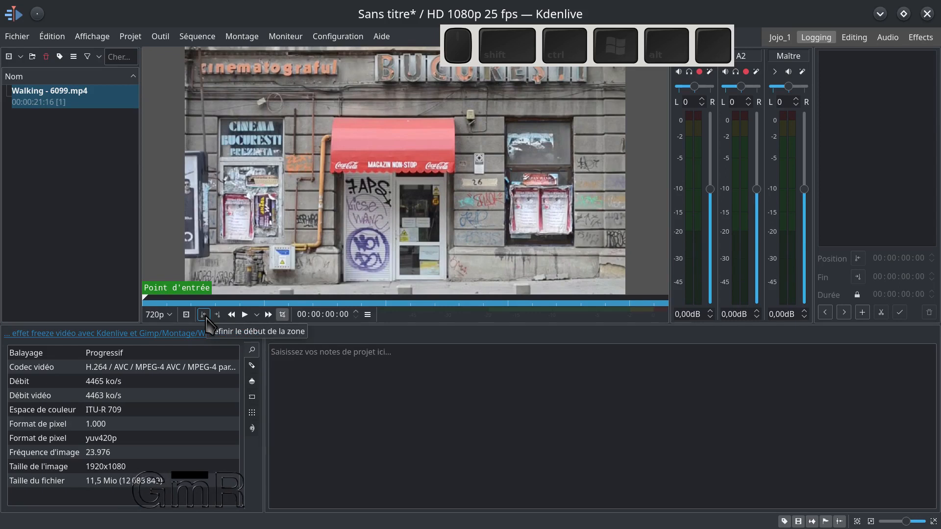
Set the end of the clip's zone to 00:00:06:24, while the white van hides the storefront.
left_click_drag(204, 308, 315, 303)
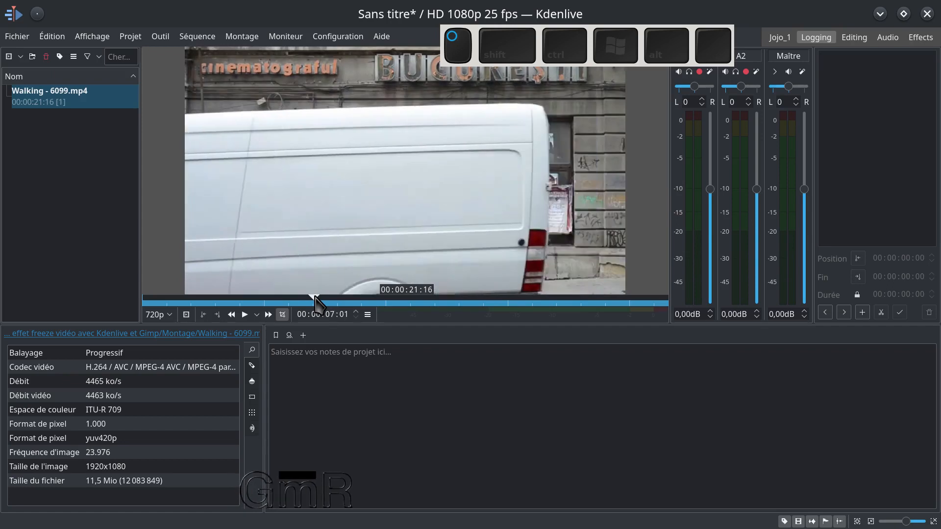
left_click_drag(313, 298, 312, 298)
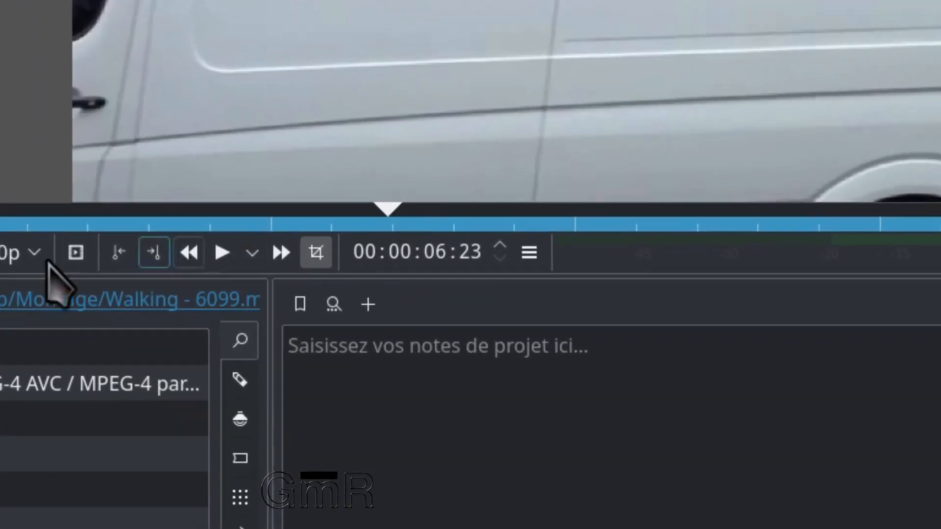
left_click(158, 254)
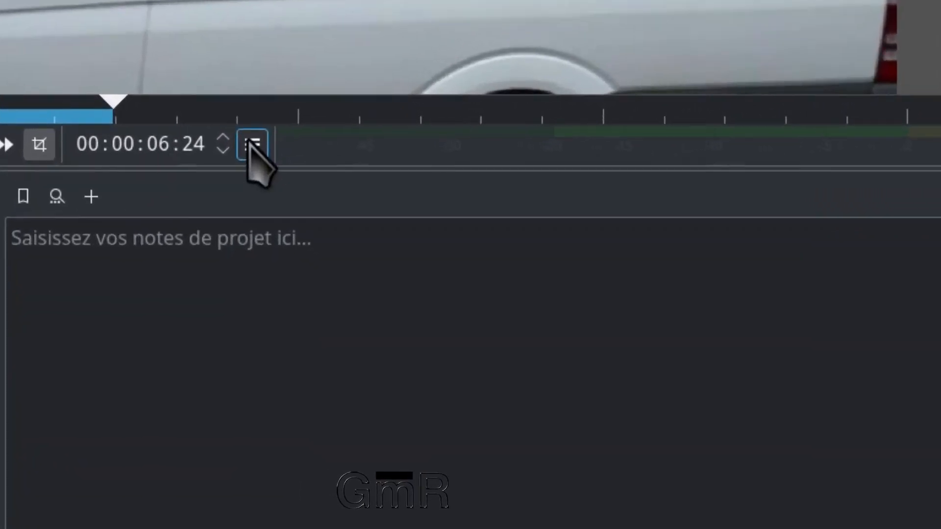
Extract the marked zone of Walking - 6099.mp4 to a new video file and add that clip to the project.
left_click(253, 145)
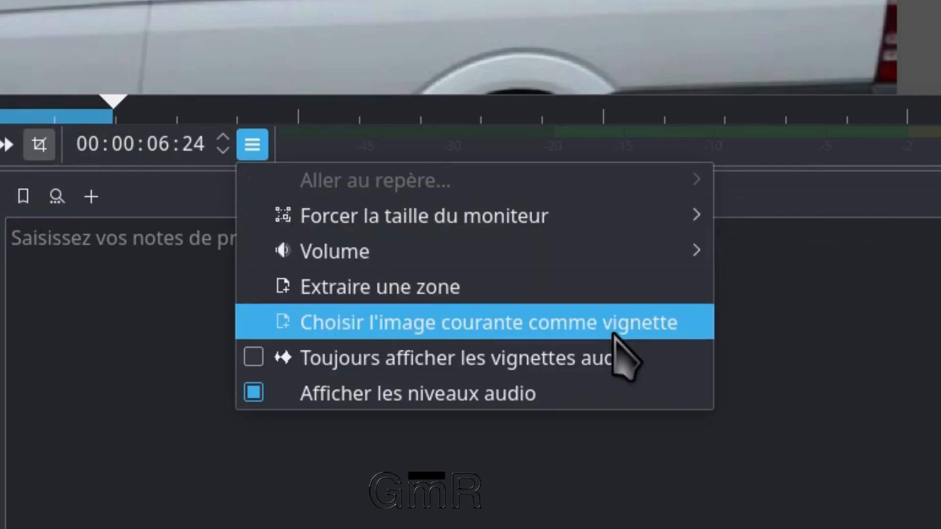
left_click(429, 394)
left_click(439, 377)
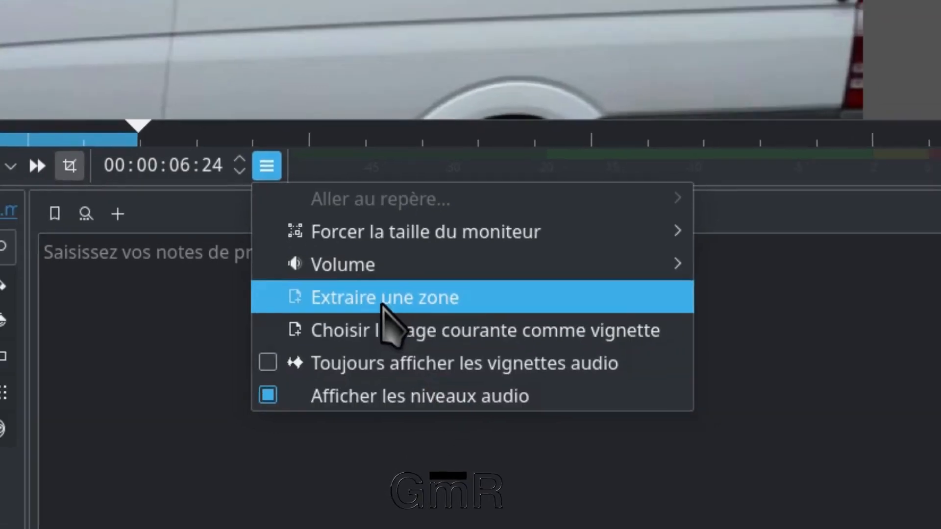
left_click(377, 293)
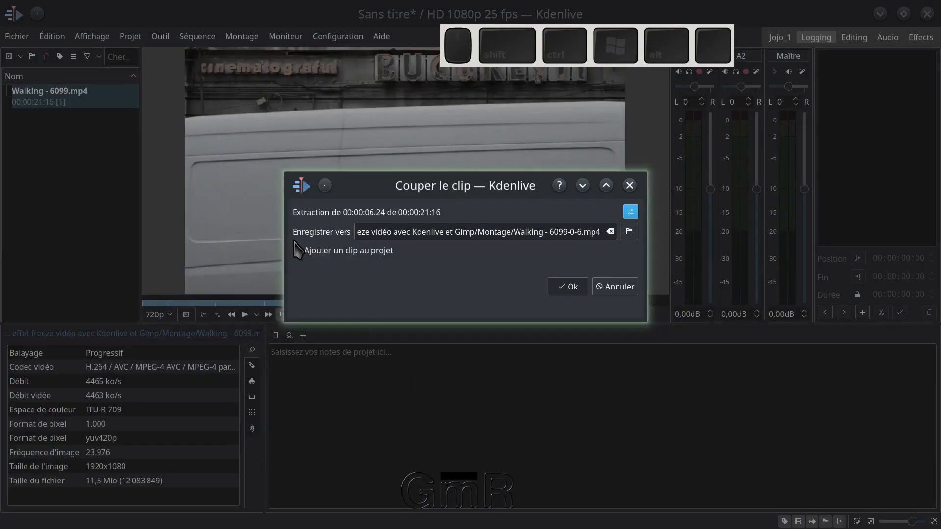
left_click(150, 225)
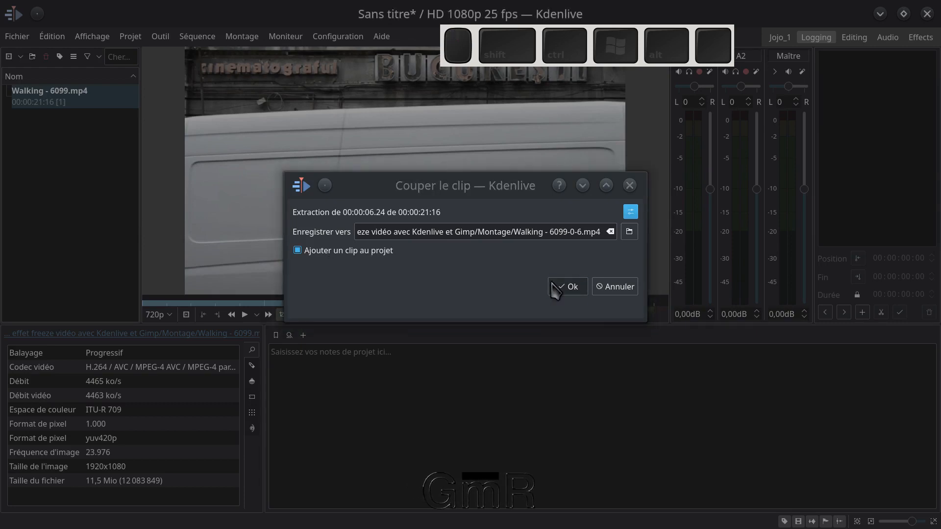
left_click(570, 294)
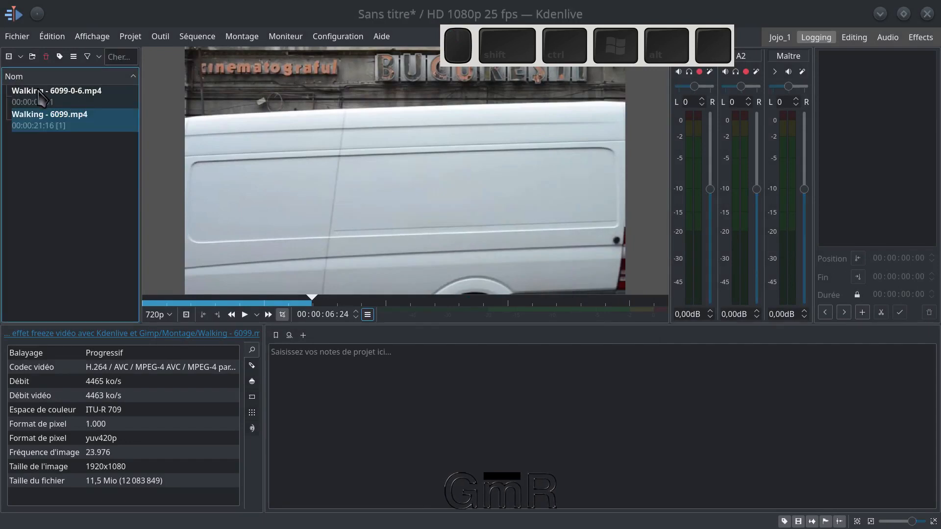
left_click(39, 126)
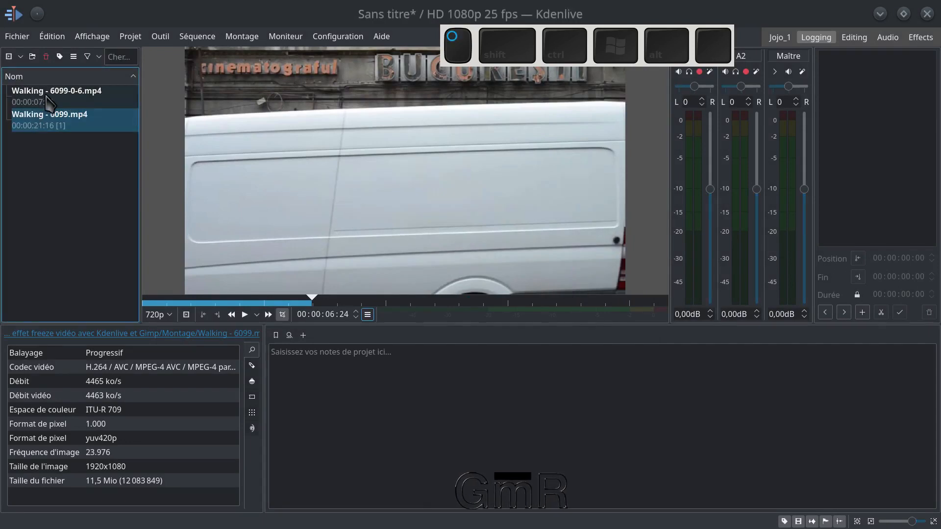
Preview the extracted clip Walking - 6099-0-6.mp4 up to where the white van covers the storefront.
left_click(46, 103)
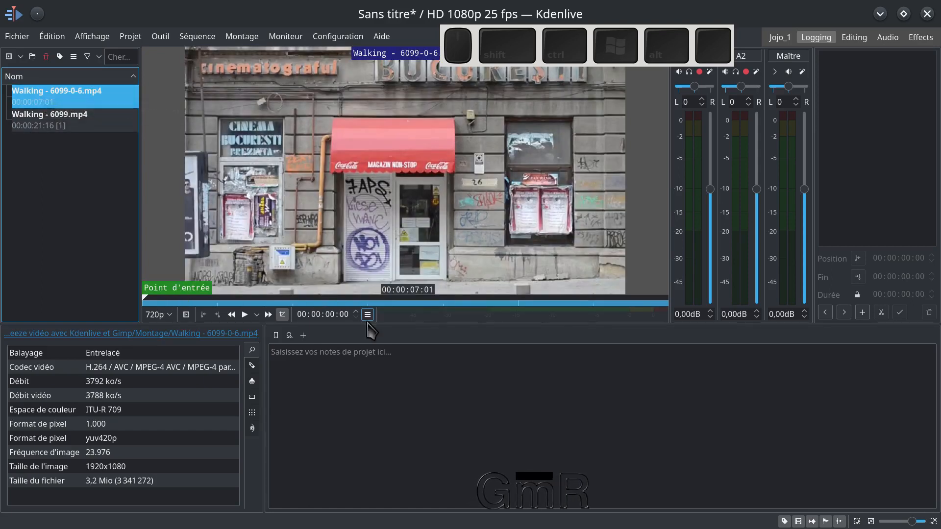
left_click(616, 300)
left_click_drag(615, 298, 657, 297)
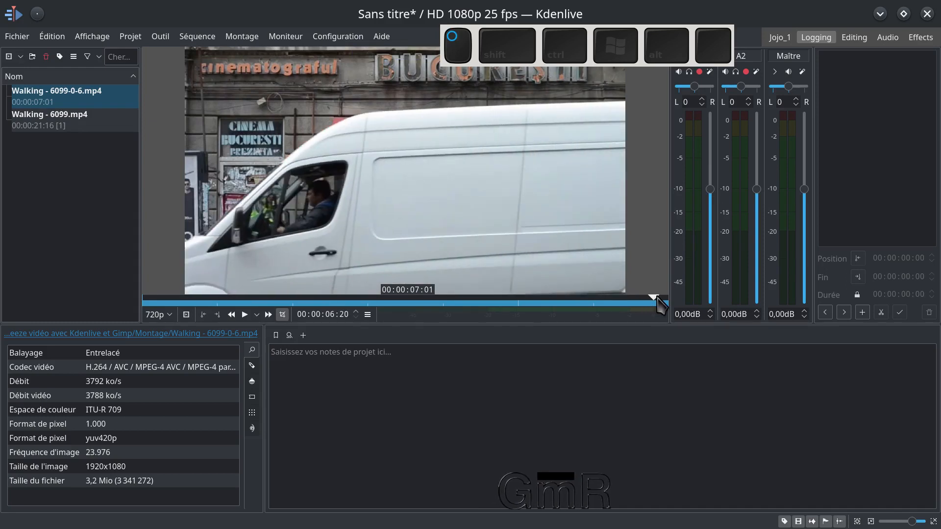
Return to the Jojo_1 workspace and delete Walking - 6099.mp4 from video track V1.
left_click(785, 38)
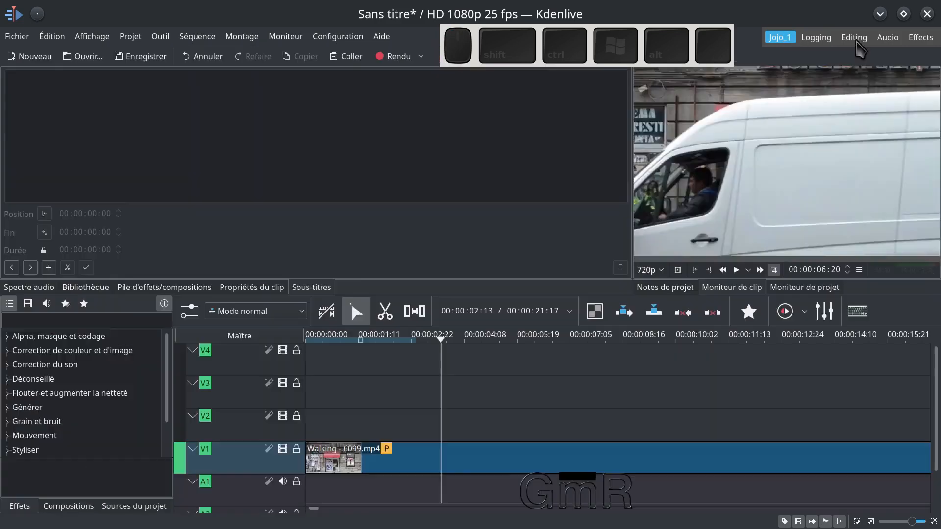
left_click(857, 42)
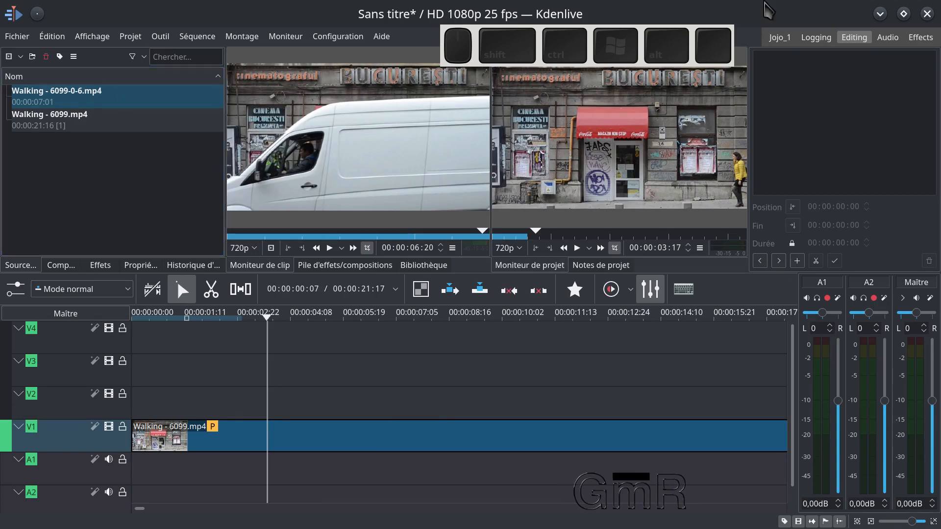
left_click(780, 37)
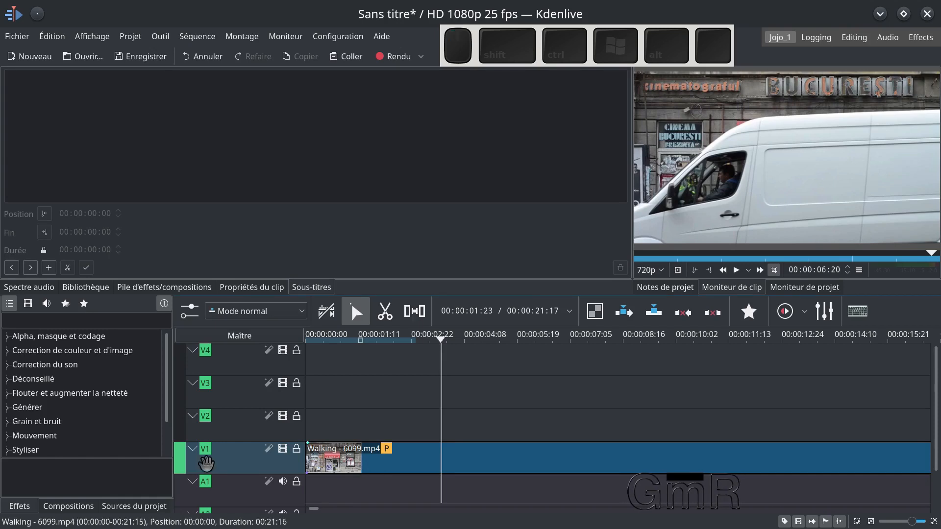
left_click(343, 465)
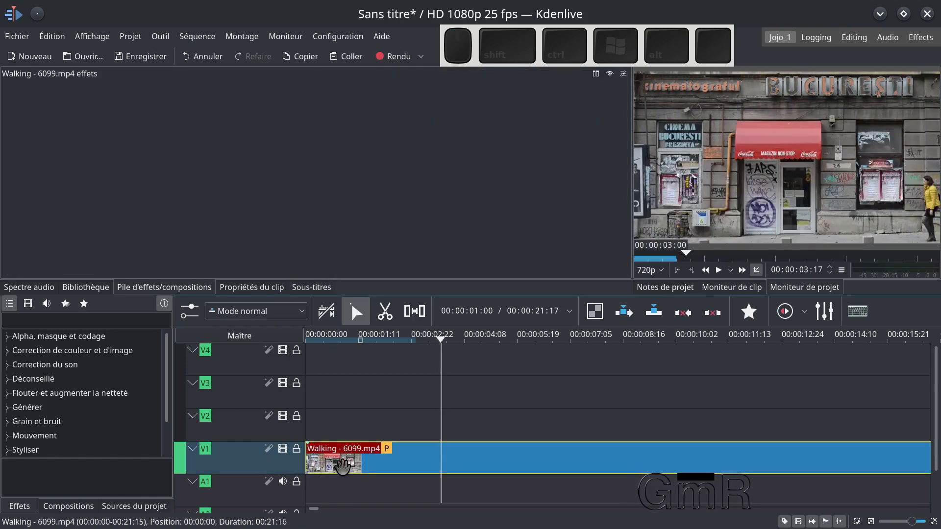
key("Delete")
Place Walking - 6099-0-6.mp4 from the project bin at the start of video track V1.
left_click(134, 505)
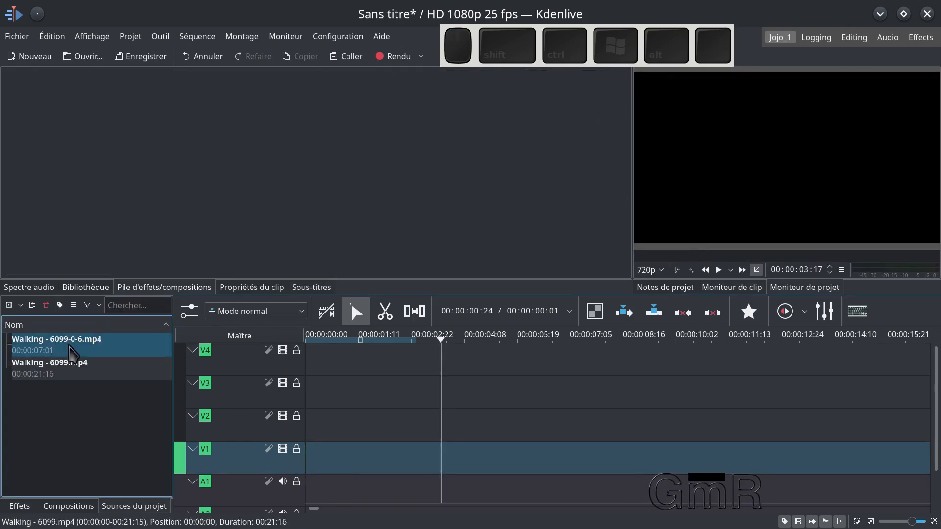
left_click(35, 348)
left_click_drag(59, 350, 311, 468)
Scrub through the timeline and park the playhead at 00:00:06:12, where the woman in yellow passes the door and the van enters.
left_click(309, 430)
left_click_drag(309, 431, 379, 421)
scroll(556, 431, "up", 1)
left_click_drag(381, 420, 739, 418)
left_click(510, 460)
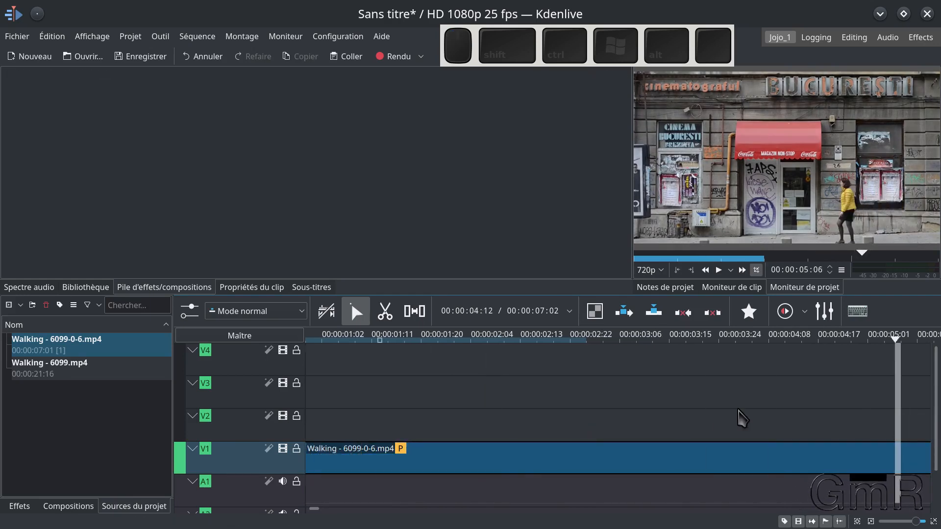
scroll(645, 418, "down", 6, "ctrl")
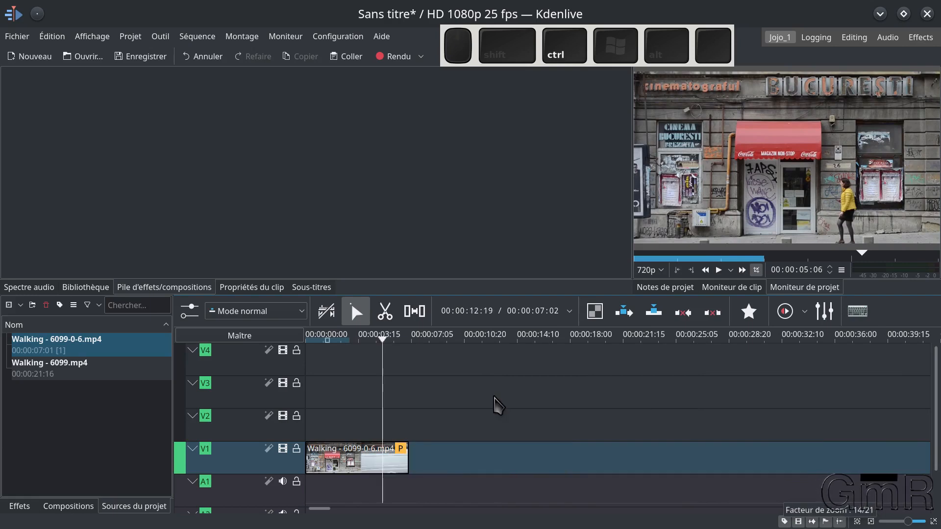
scroll(495, 405, "up", 2, "ctrl")
left_click_drag(427, 435, 472, 431)
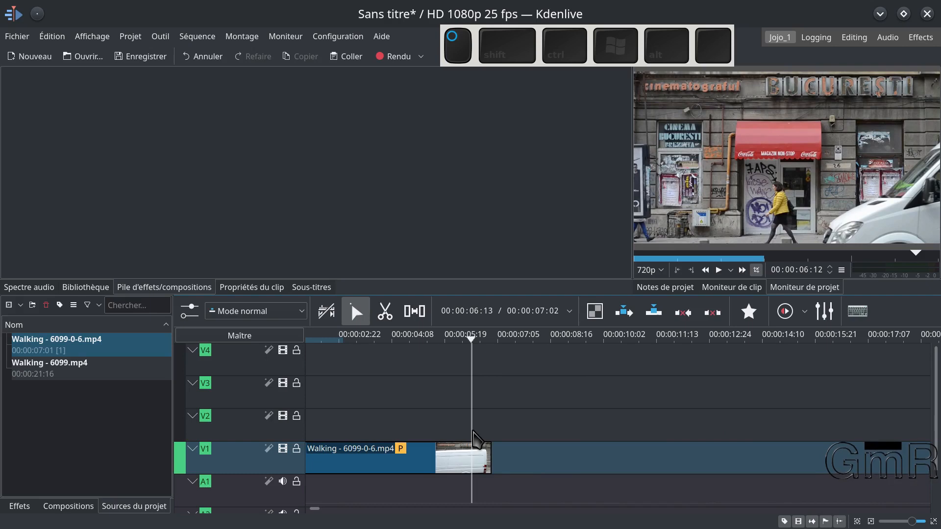
left_click_drag(473, 433, 473, 434)
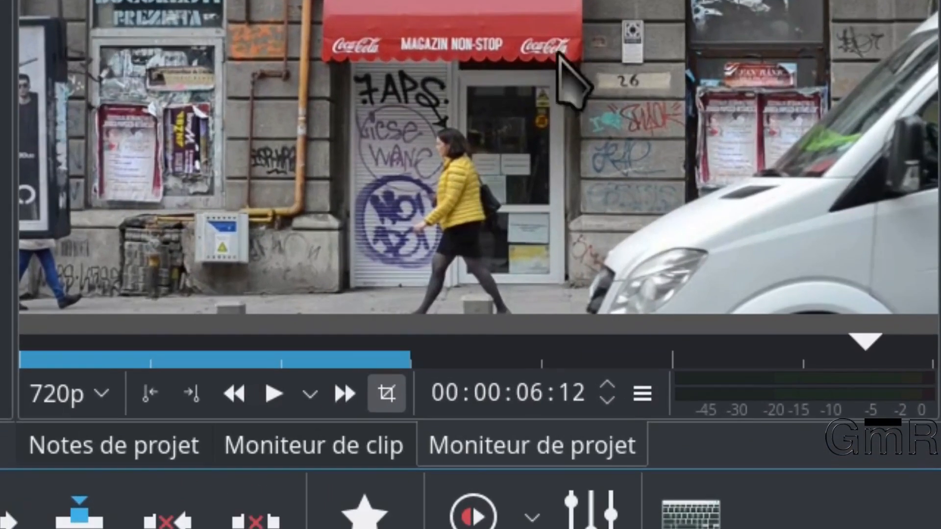
Extract the current frame to the project, saving it as 1.png in the Montage folder.
right_click(435, 46)
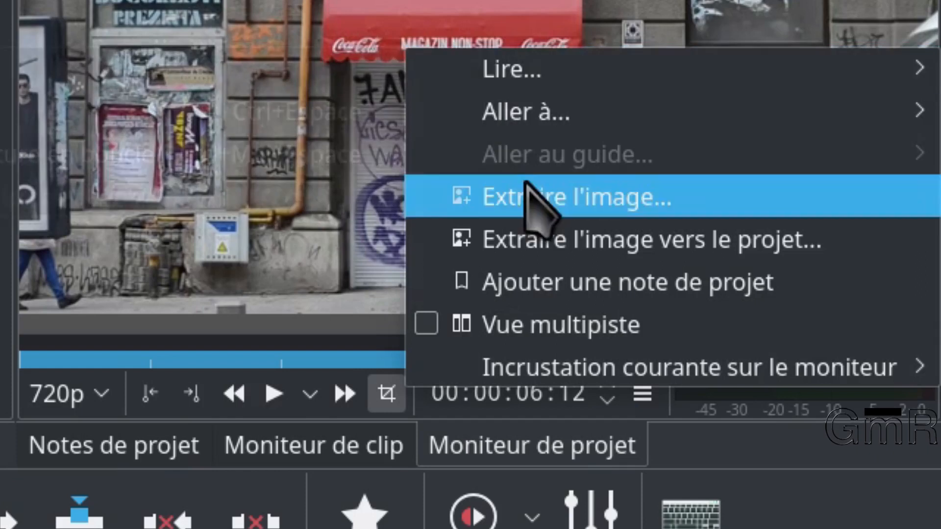
left_click(532, 235)
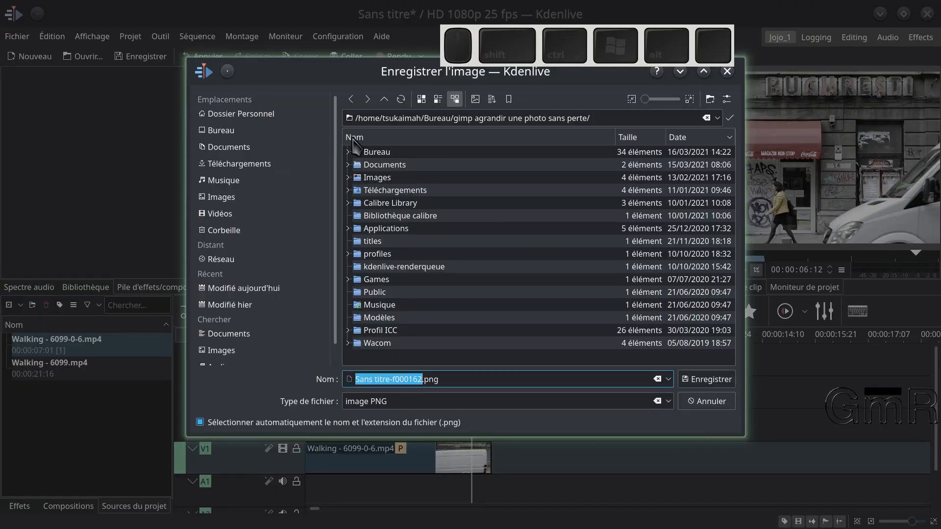
left_click(365, 151)
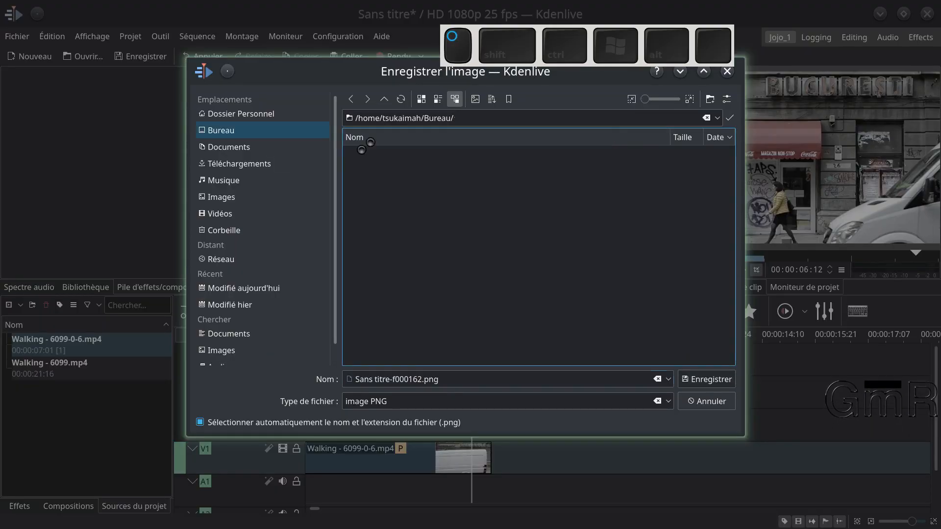
left_click(378, 163)
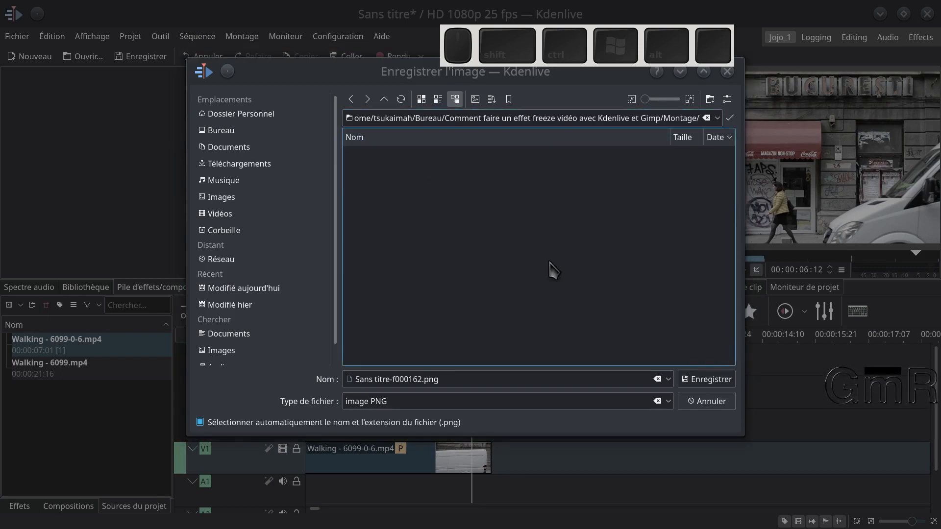
left_click(360, 383)
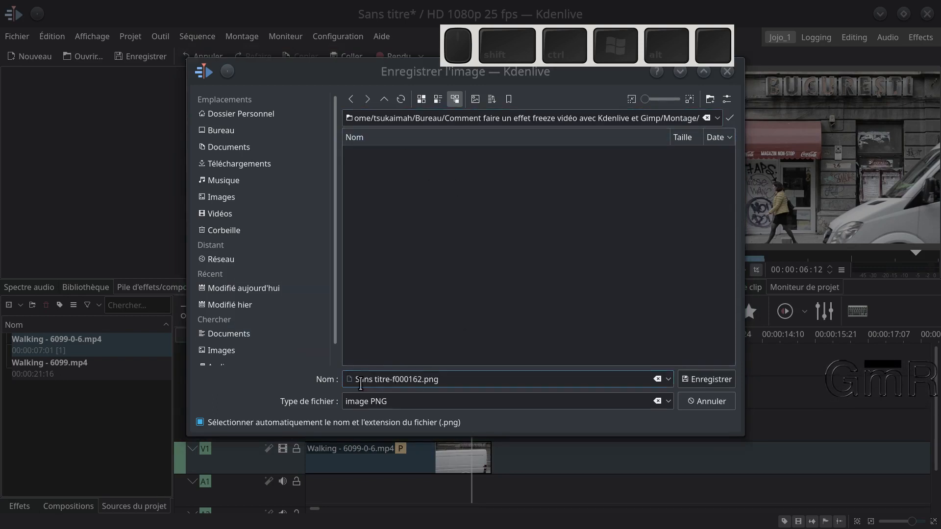
left_click_drag(421, 381, 356, 382)
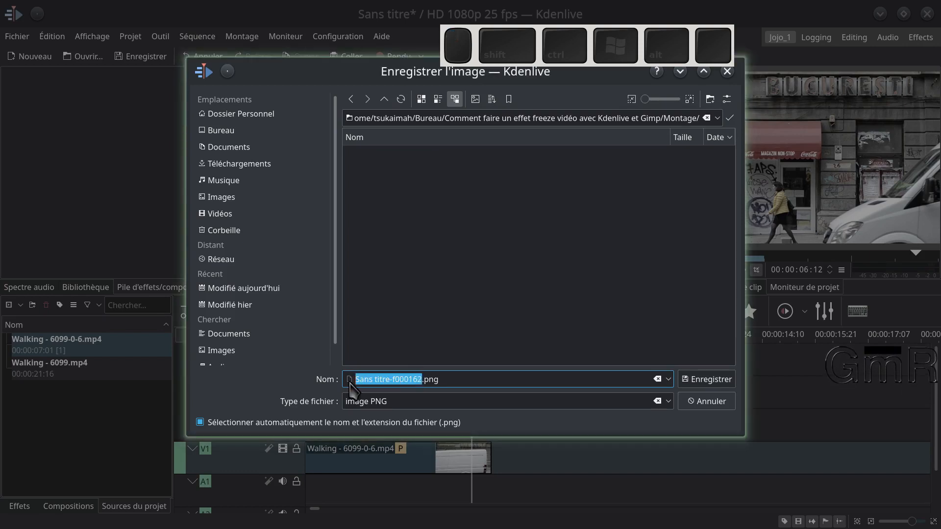
type("1")
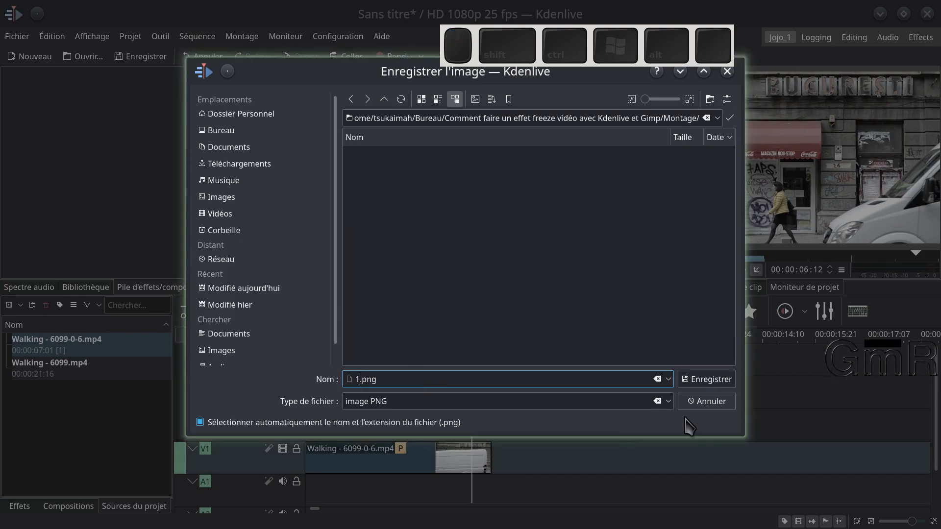
left_click(711, 381)
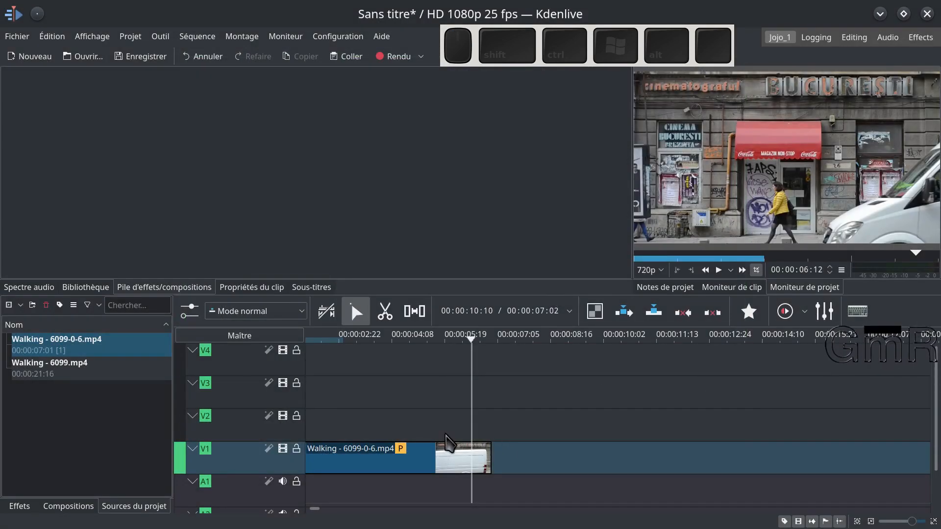
Extract the frame at 00:00:05:00 and save it as 2.png in the Montage folder.
left_click(417, 434)
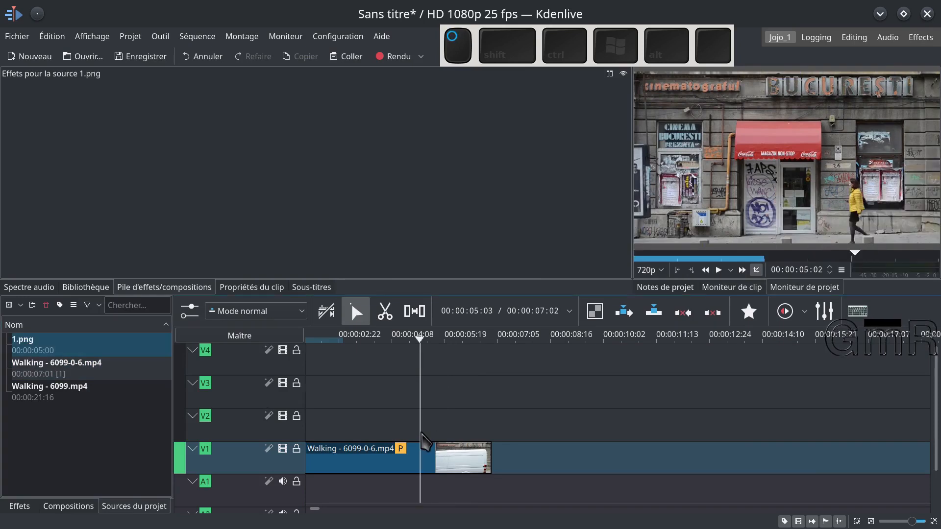
right_click(727, 170)
left_click(784, 227)
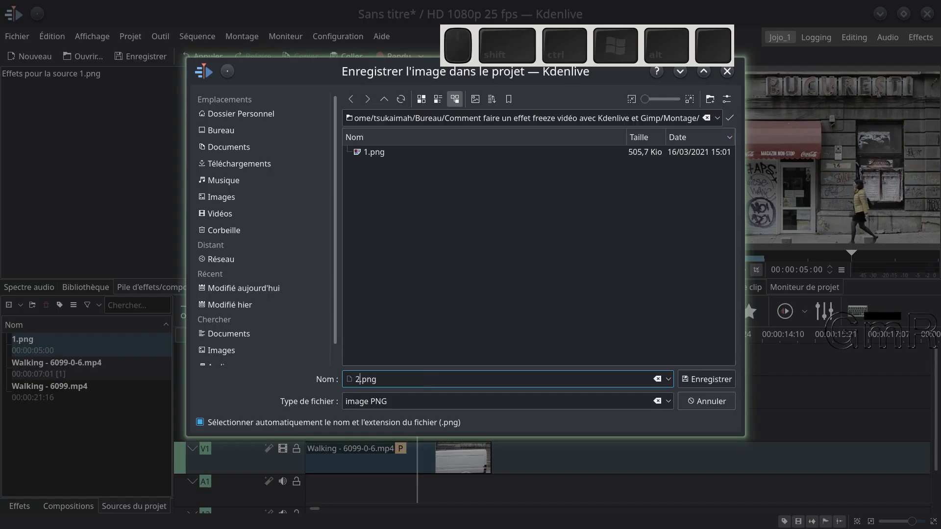
left_click(706, 382)
Extract the frame at 00:00:05:21 and save it as 3.png in the Montage folder.
left_click_drag(418, 433, 439, 423)
right_click(732, 196)
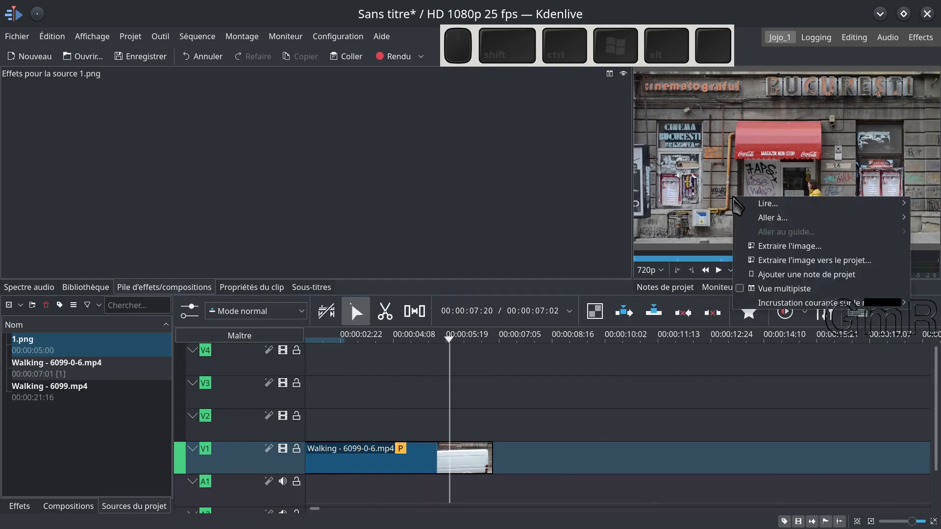
left_click(800, 245)
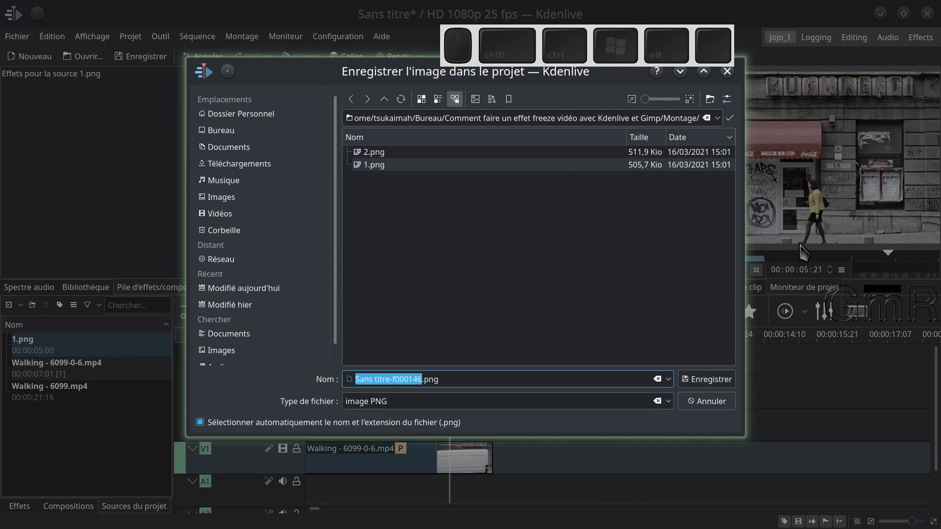
type("3")
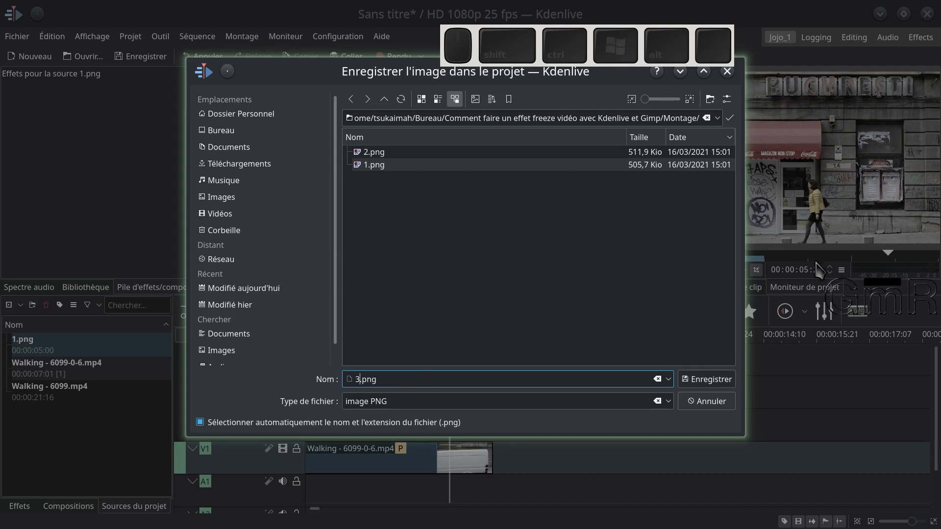
left_click(695, 381)
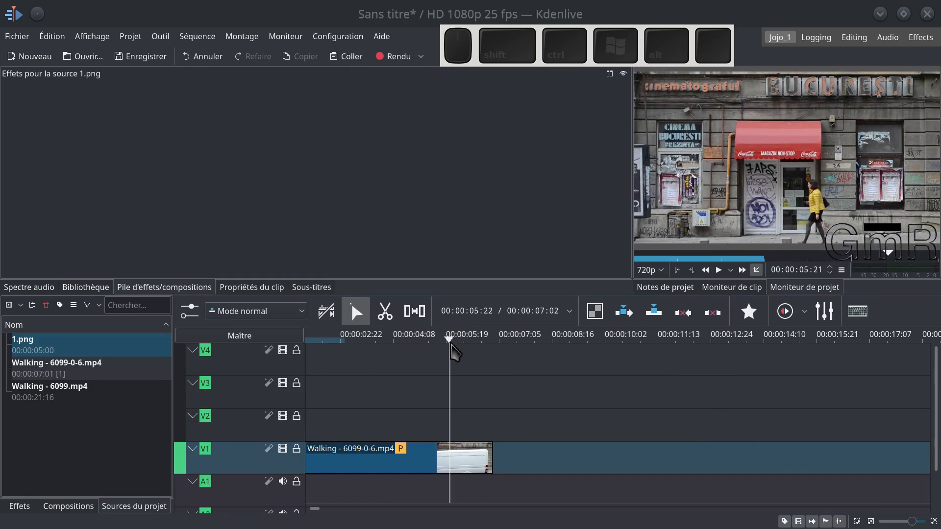
Add a timeline guide at 00:00:05:21 and set its comment to 3.
key("g")
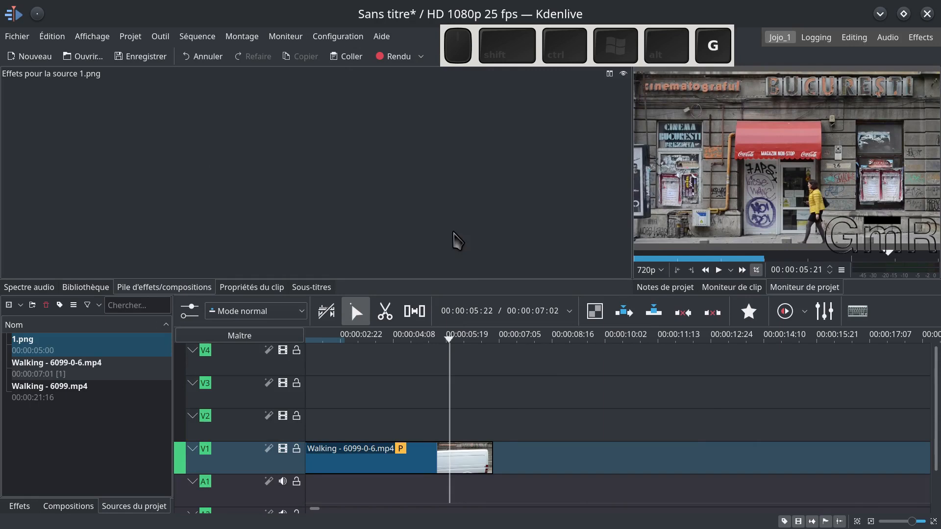
double_click(464, 349)
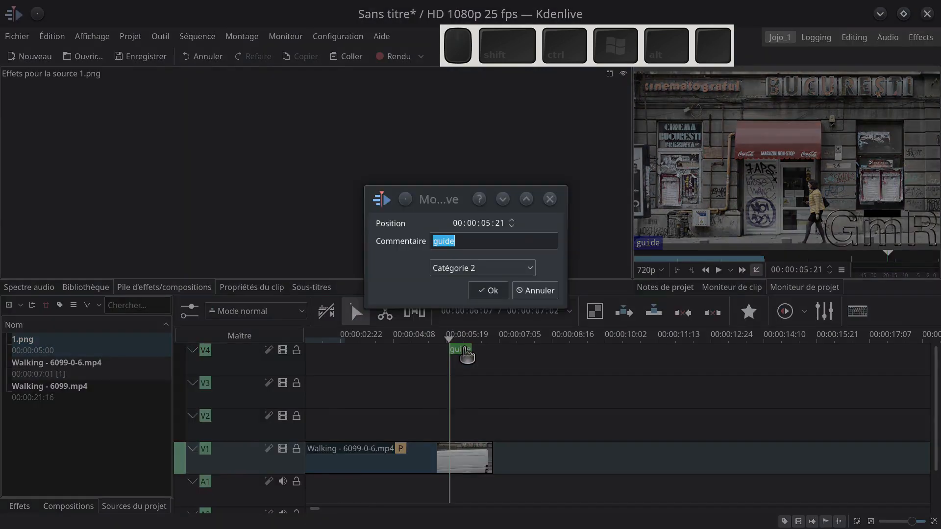
type("3")
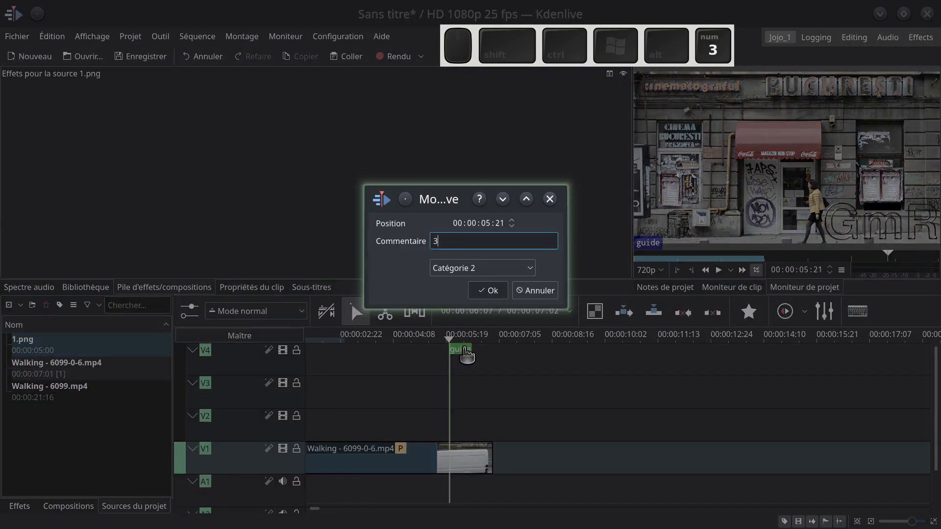
left_click(488, 291)
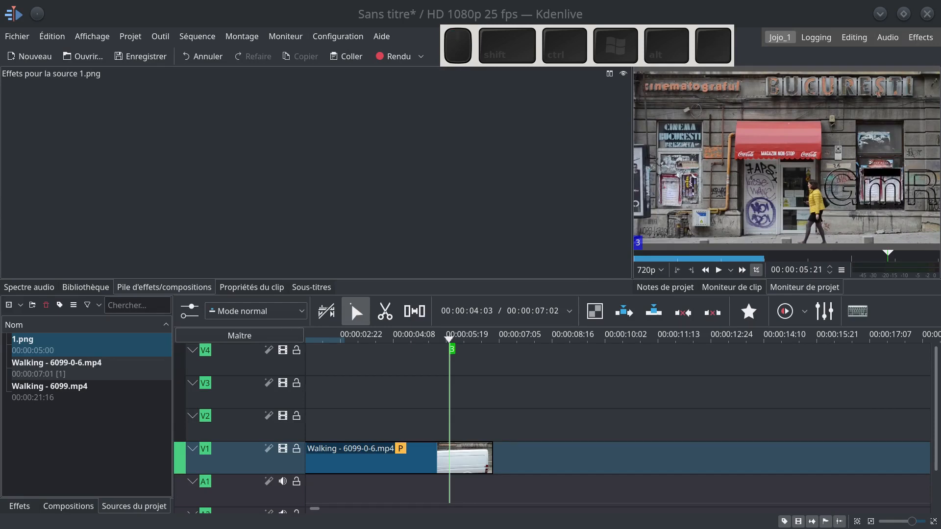
Add a second timeline guide at 00:00:06:13 and set its comment to 2.
left_click(390, 368)
left_click_drag(389, 369, 476, 379)
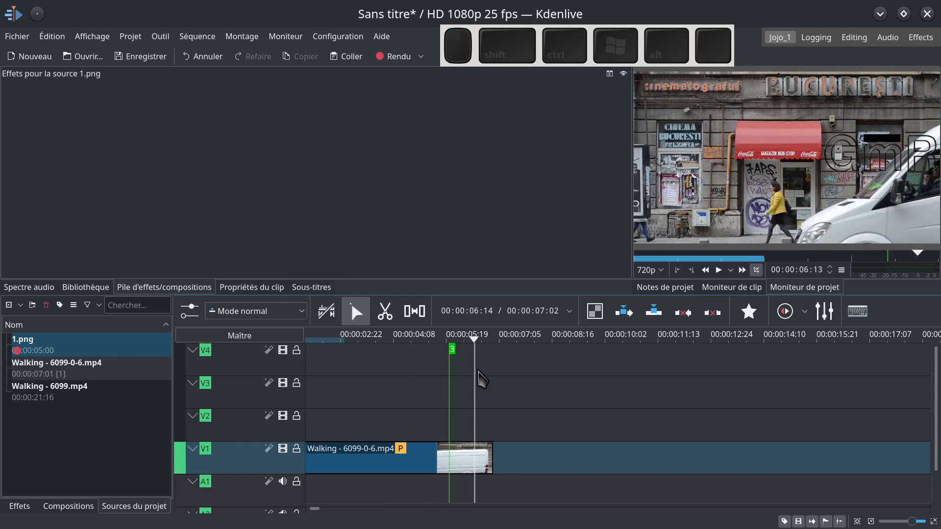
key("g")
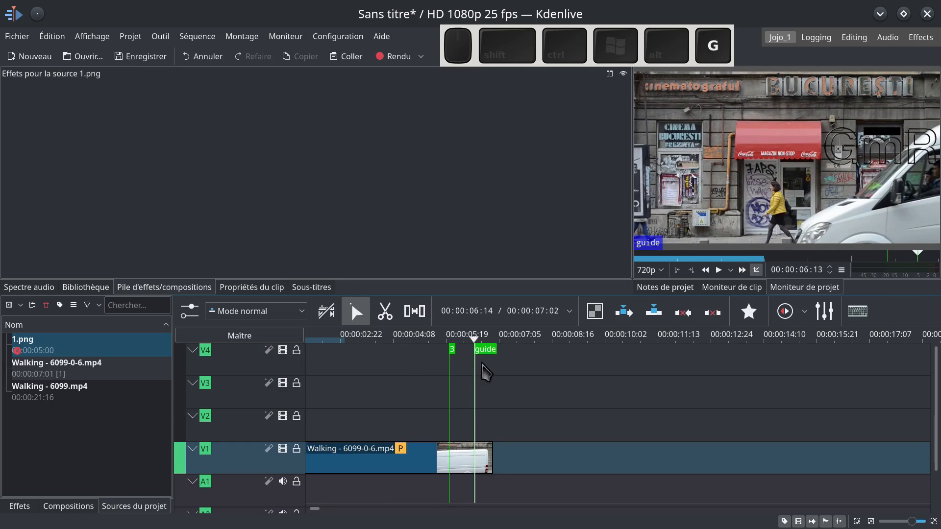
double_click(491, 353)
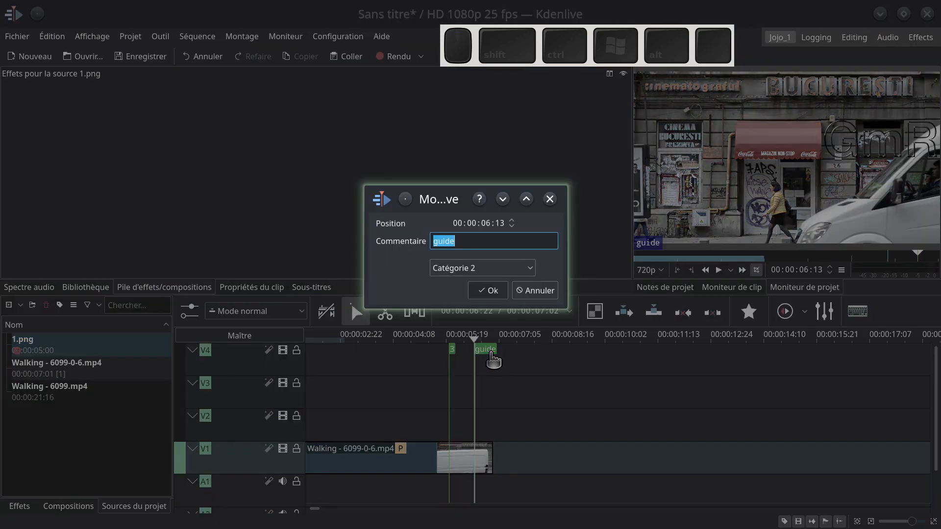
type("2")
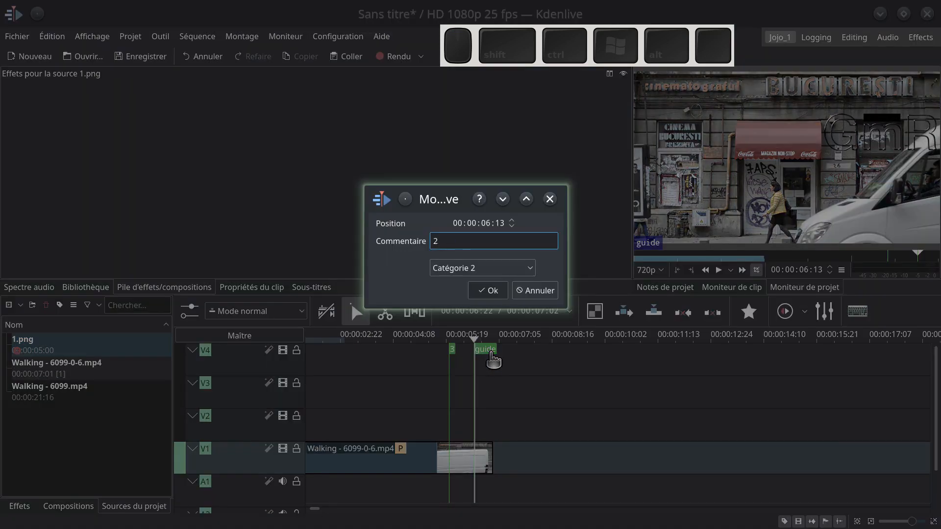
left_click(488, 290)
Extract the frame at 00:00:06:13 and save it as 2.png in the Montage folder.
right_click(788, 175)
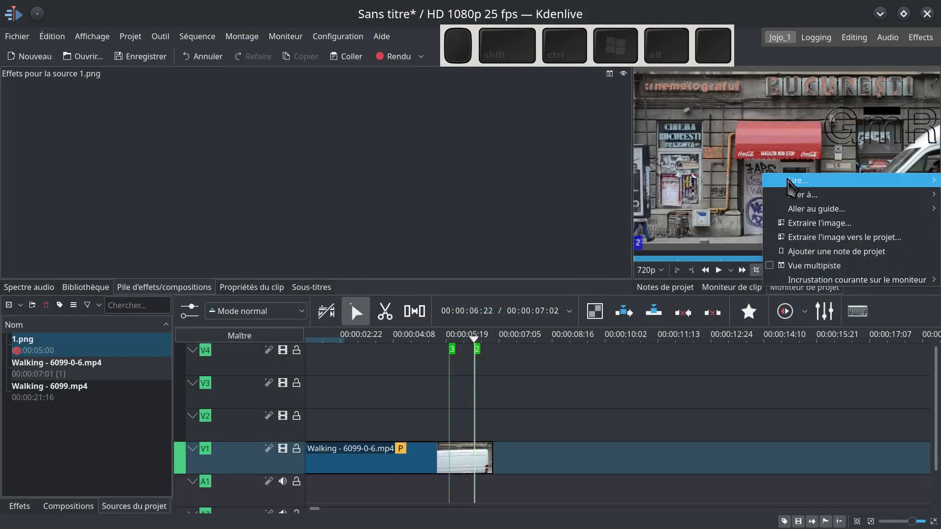
key("Escape")
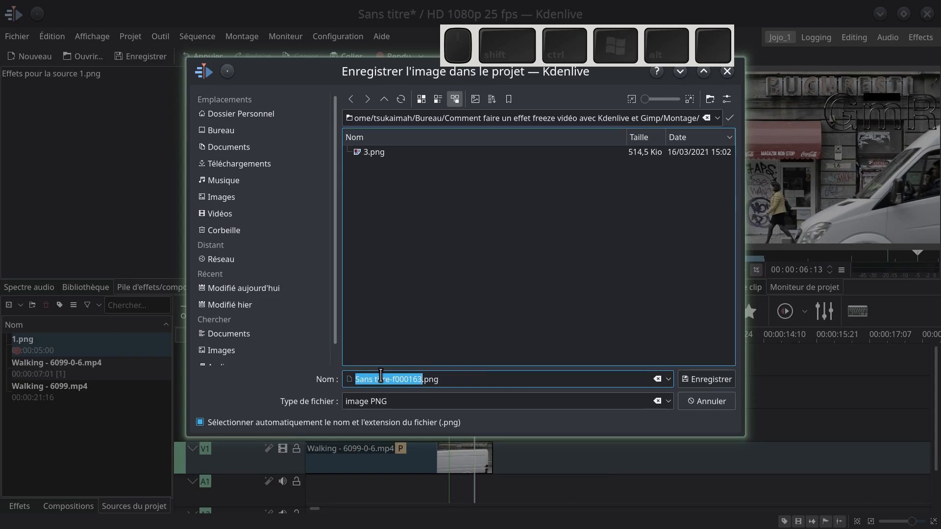
type("2")
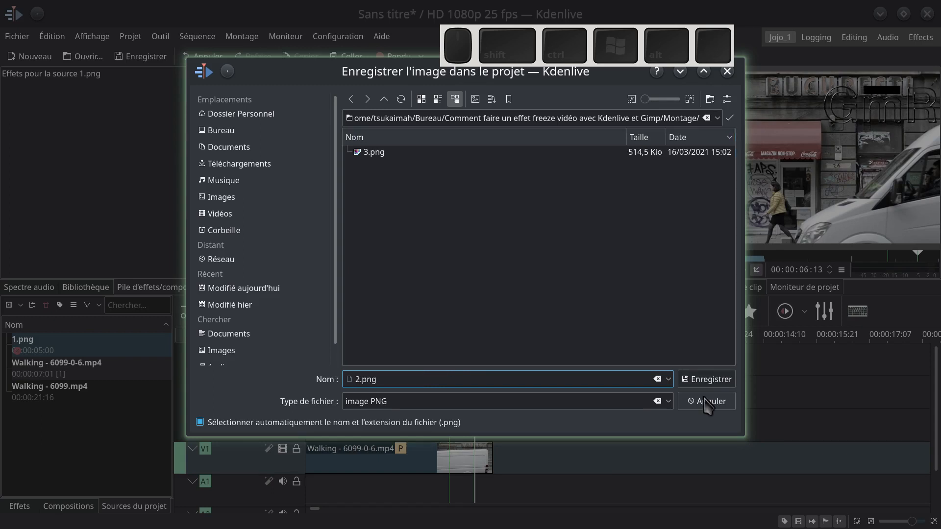
left_click(707, 379)
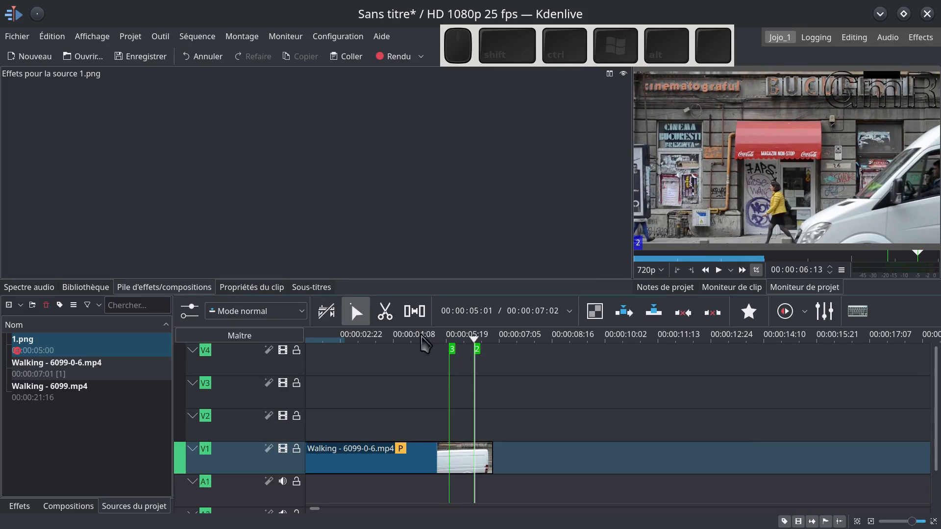
Add a timeline guide at 00:00:04:22 and set its comment to 1.
left_click(422, 336)
mouse_move(421, 336)
left_mouse_down()
mouse_move(388, 339)
mouse_move(415, 340)
left_mouse_up()
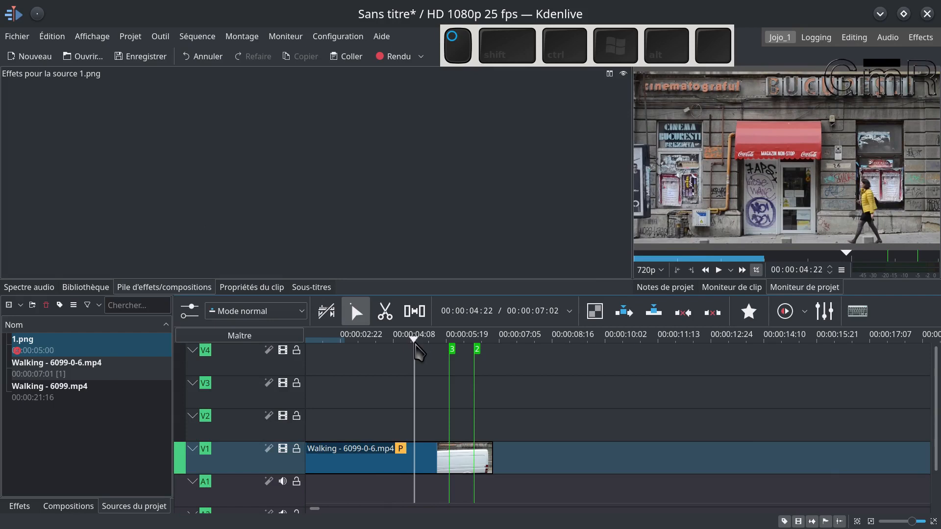
key("g")
double_click(421, 351)
type("1")
left_click(483, 290)
Extract the frame at guide 1 as 1.png in the Montage folder and return the playhead to that guide.
key("ctrl+e")
type("1")
left_click(695, 379)
left_click_drag(341, 361, 444, 383)
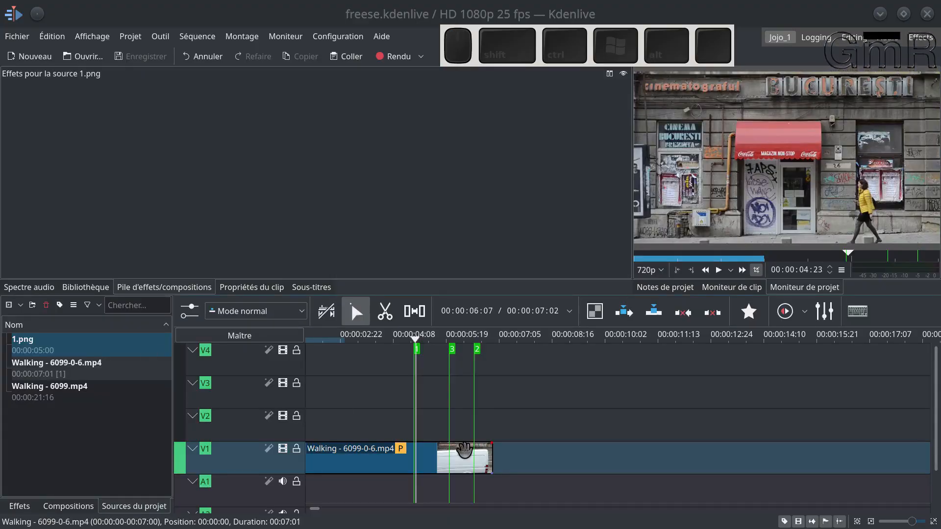
left_click(418, 354)
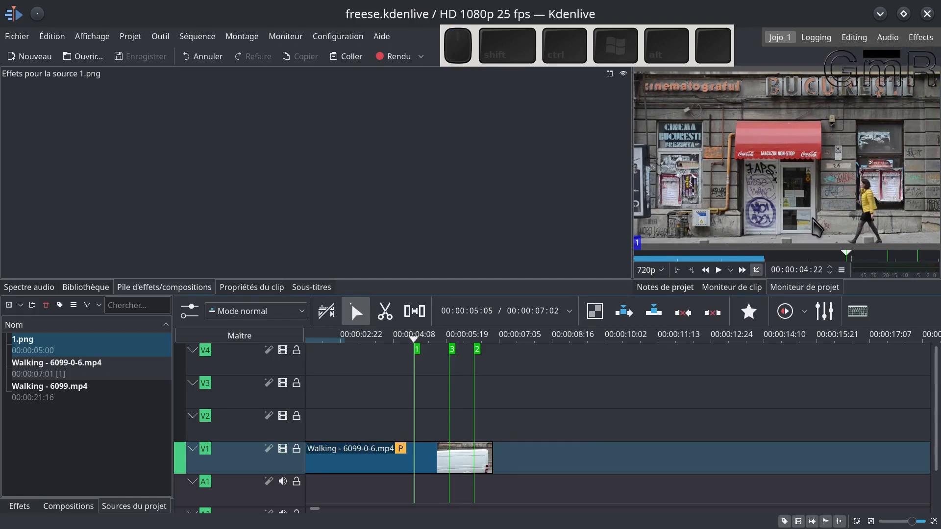
left_click(63, 344)
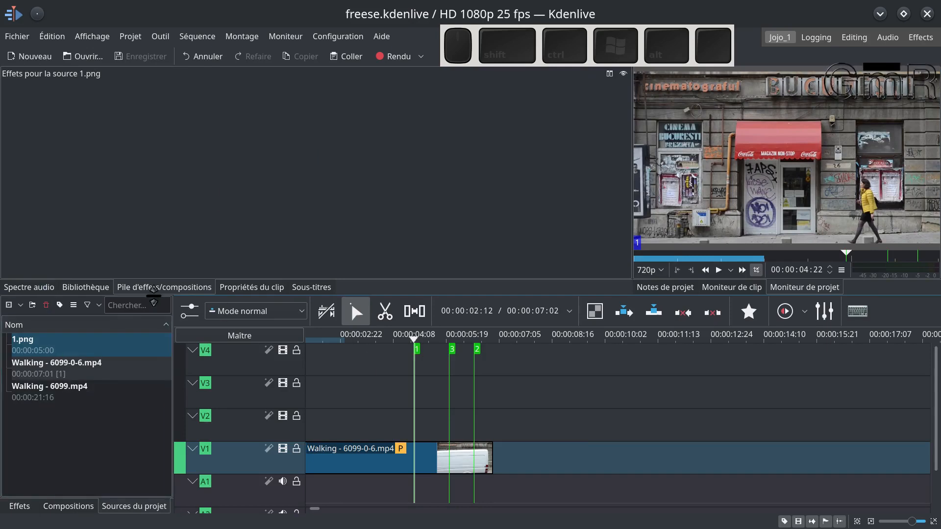
left_click(16, 508)
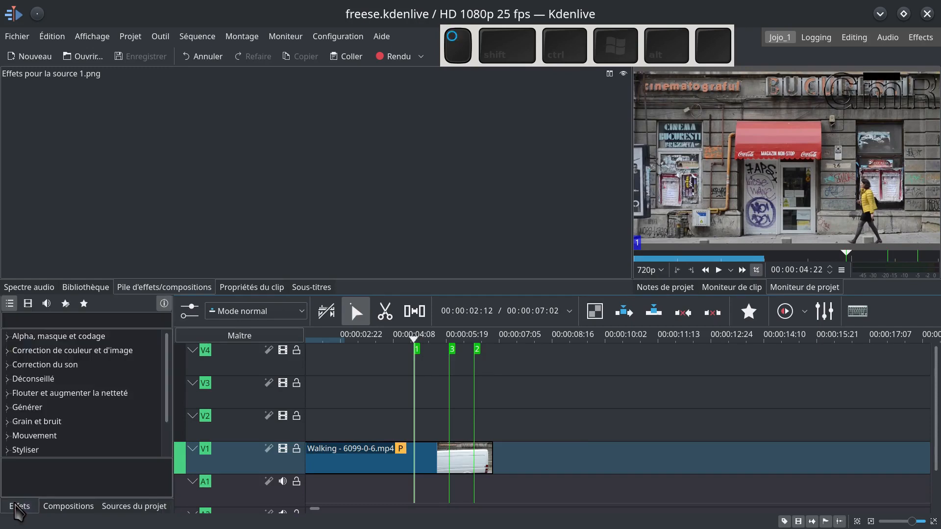
left_click(43, 338)
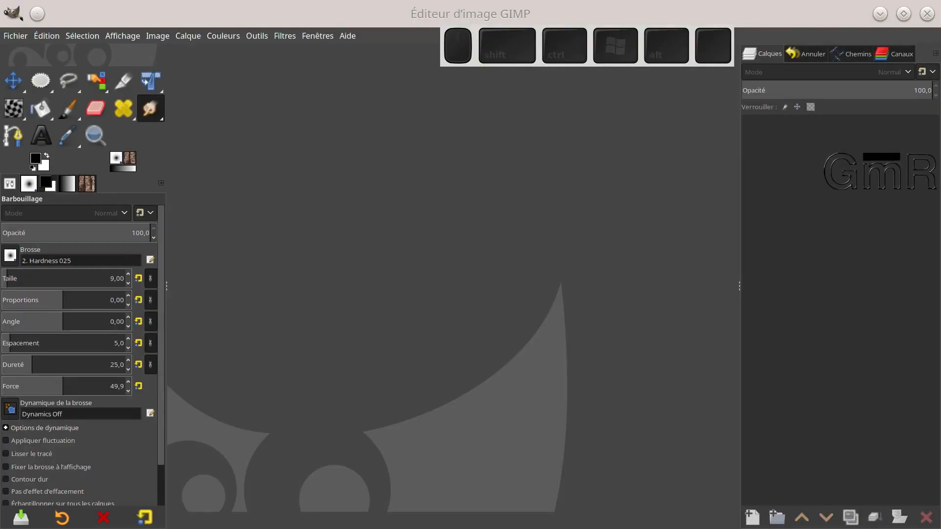
Switch to GIMP and open 1.png, 2.png and 3.png from the Montage folder as separate images.
left_click_drag(0, 83, 472, 161)
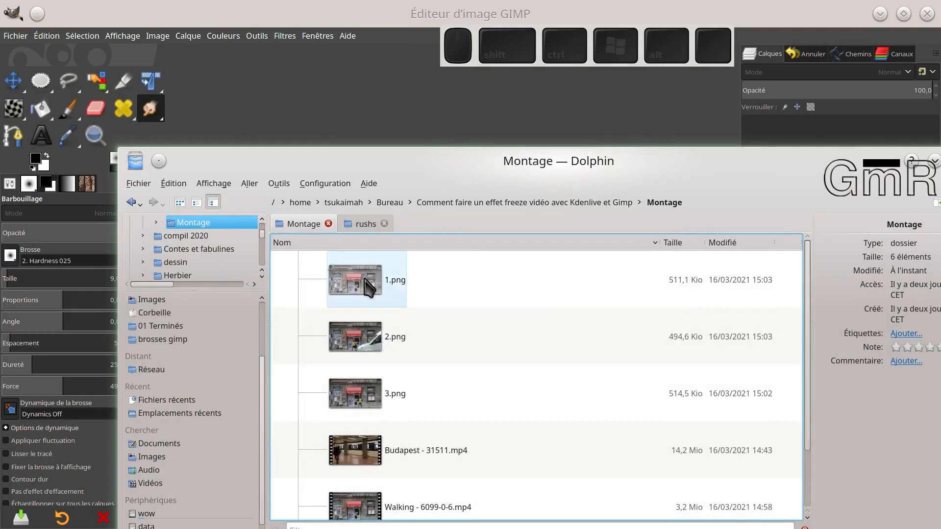
left_click_drag(368, 286, 101, 68)
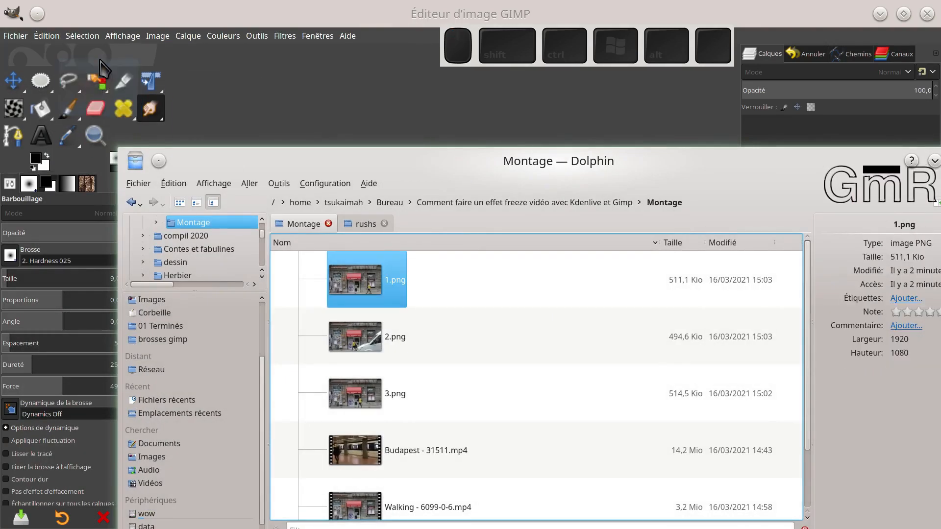
left_click_drag(372, 340, 73, 69)
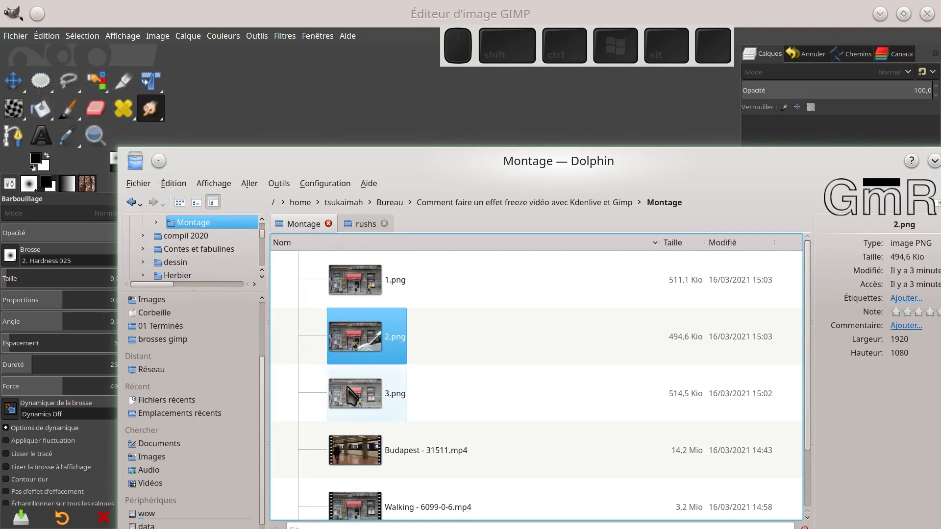
left_click_drag(350, 392, 82, 61)
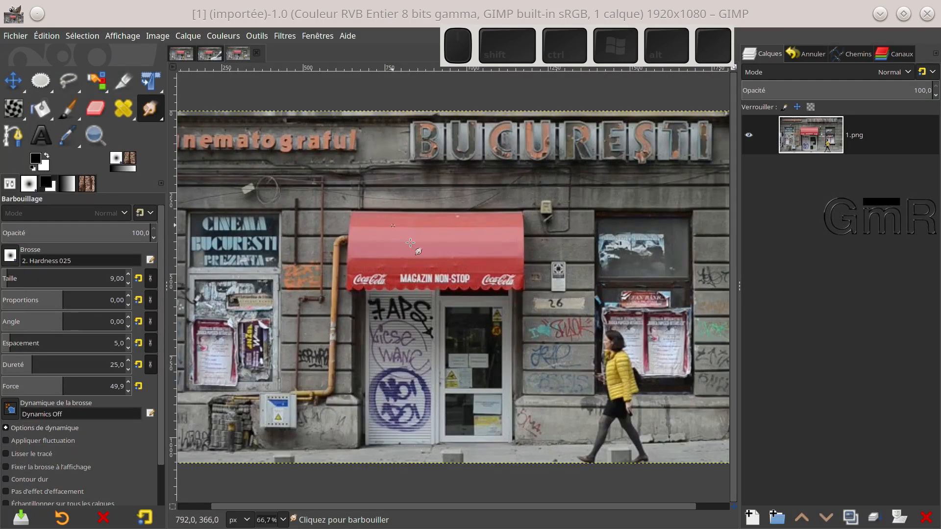
left_click(211, 54)
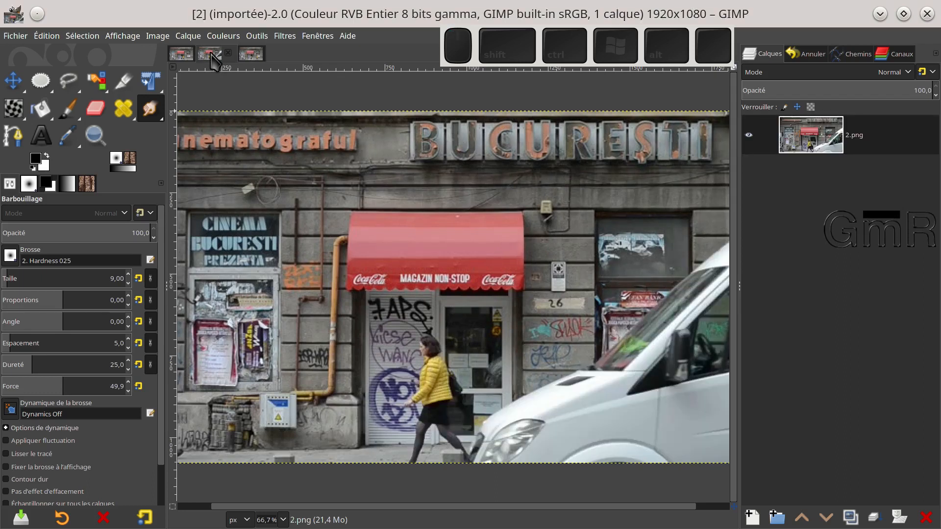
Add a black (full transparency) layer mask to the layer of the 1.png image.
left_click(251, 54)
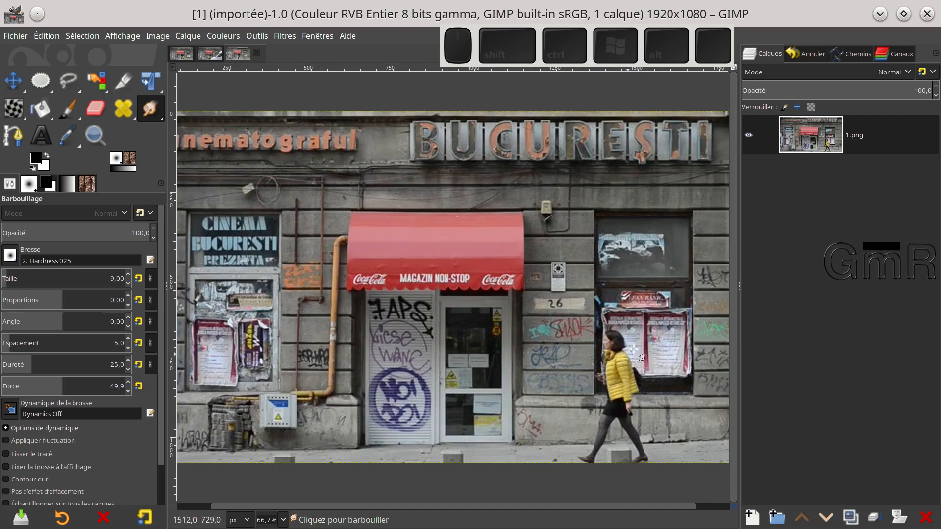
scroll(692, 368, "down", 1, "ctrl")
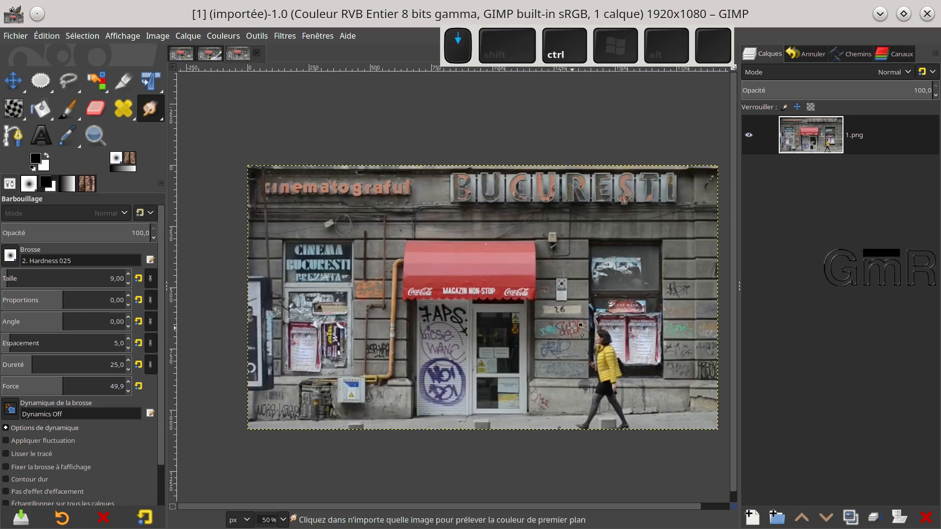
left_click_drag(642, 335, 611, 299)
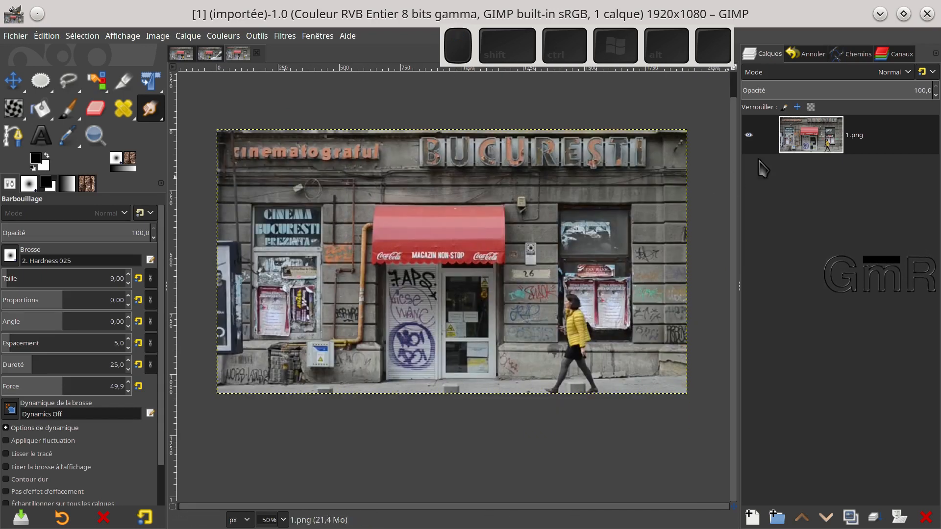
right_click(803, 131)
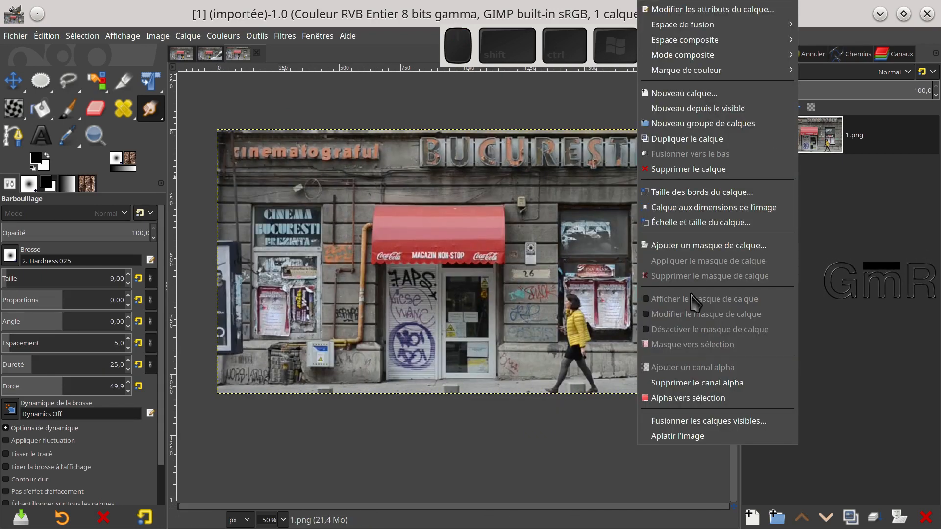
left_click(682, 246)
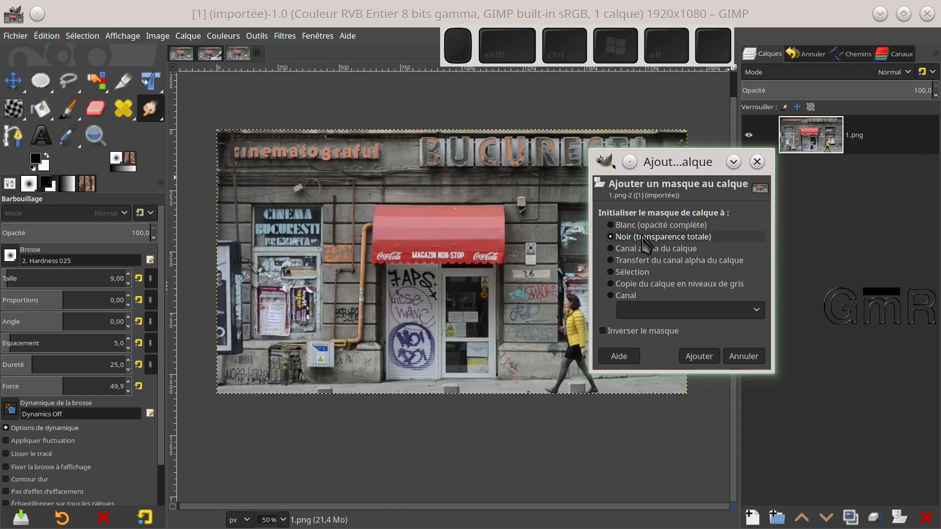
left_click(696, 356)
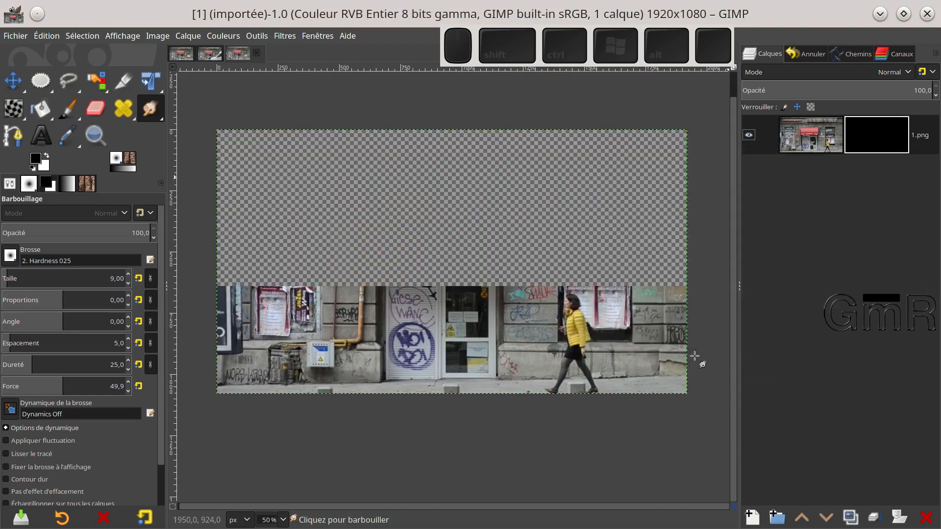
Duplicate the masked 1.png layer and delete the layer mask from the copy.
left_click(797, 137)
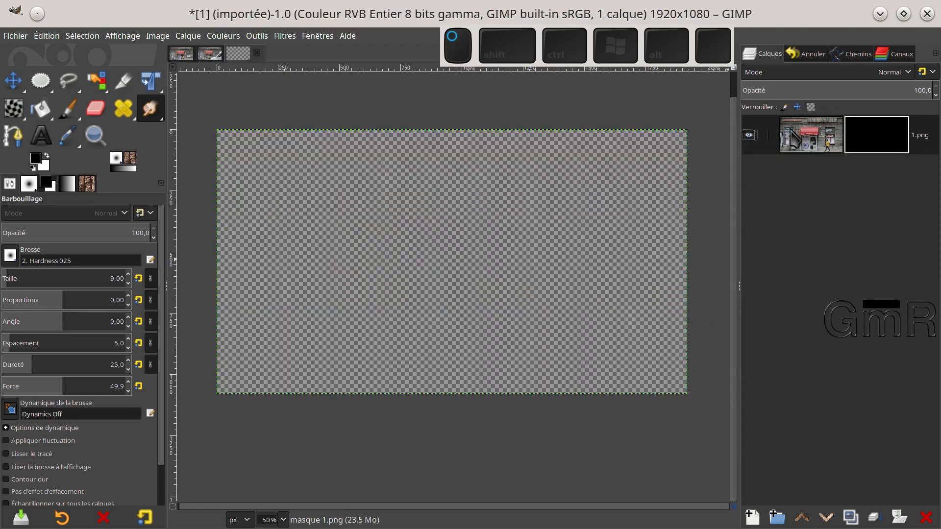
left_click(850, 517)
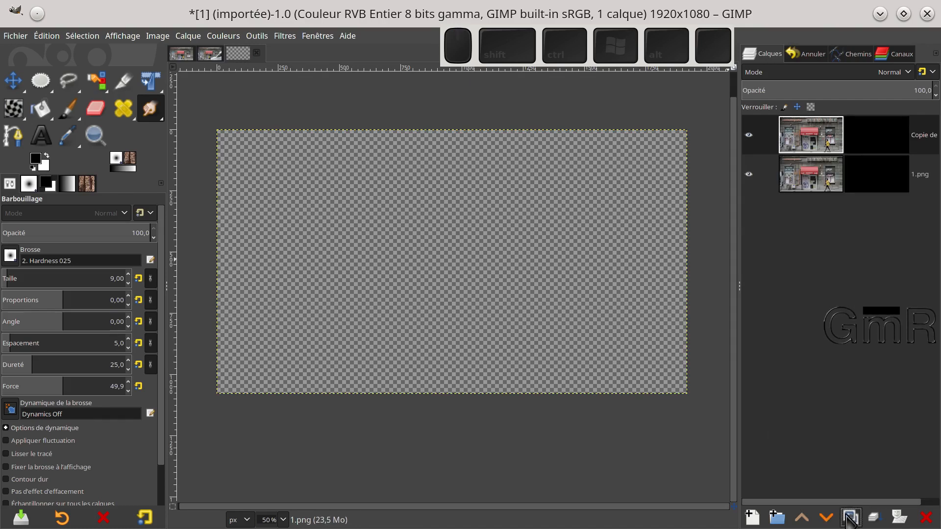
right_click(830, 141)
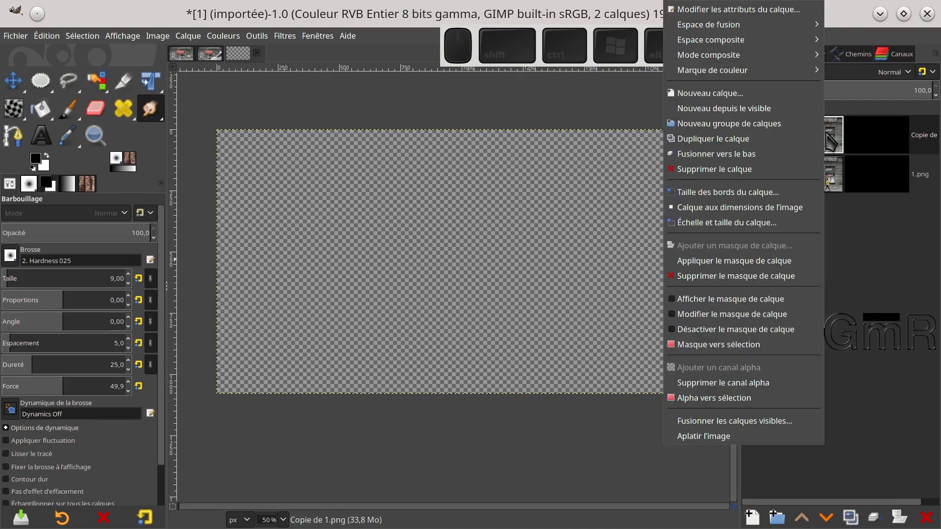
left_click(704, 276)
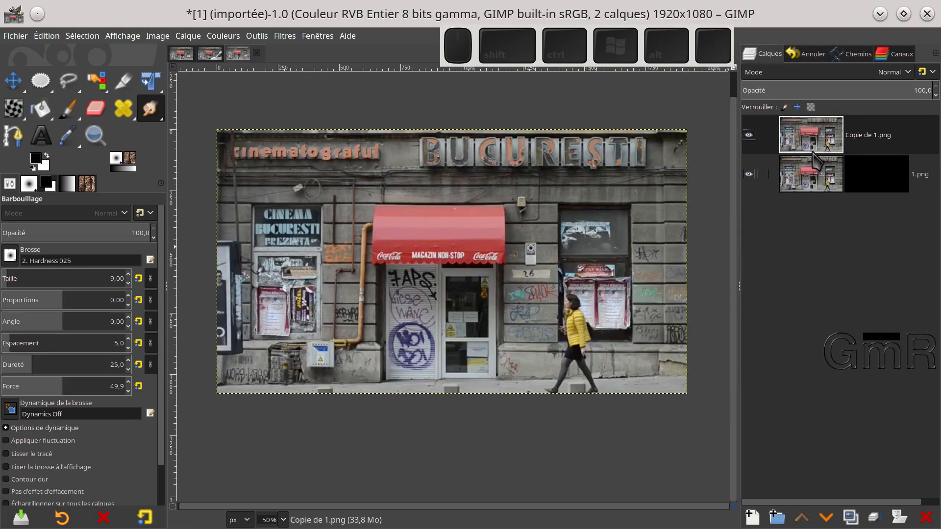
Lower the opacity of the Copie de 1.png layer to about 70.8.
left_click_drag(816, 91, 809, 92)
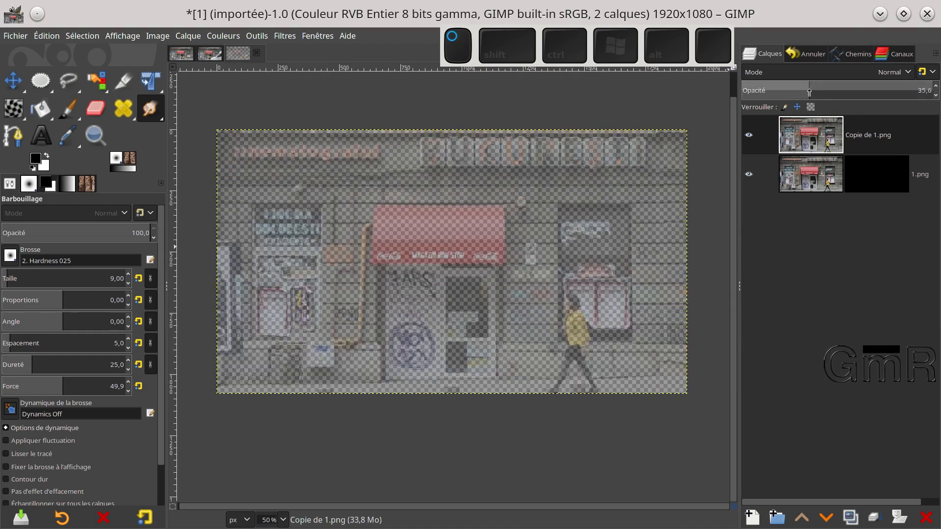
left_click_drag(828, 89, 846, 90)
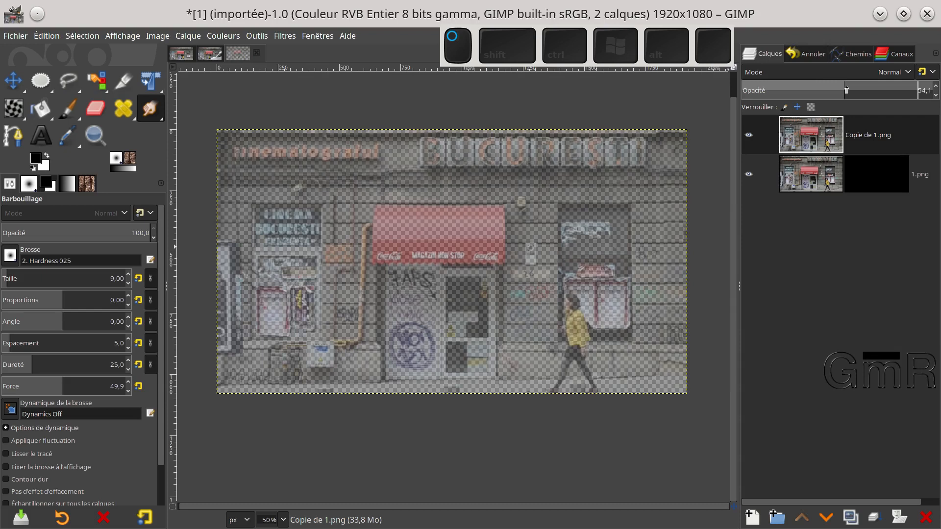
left_click(866, 174)
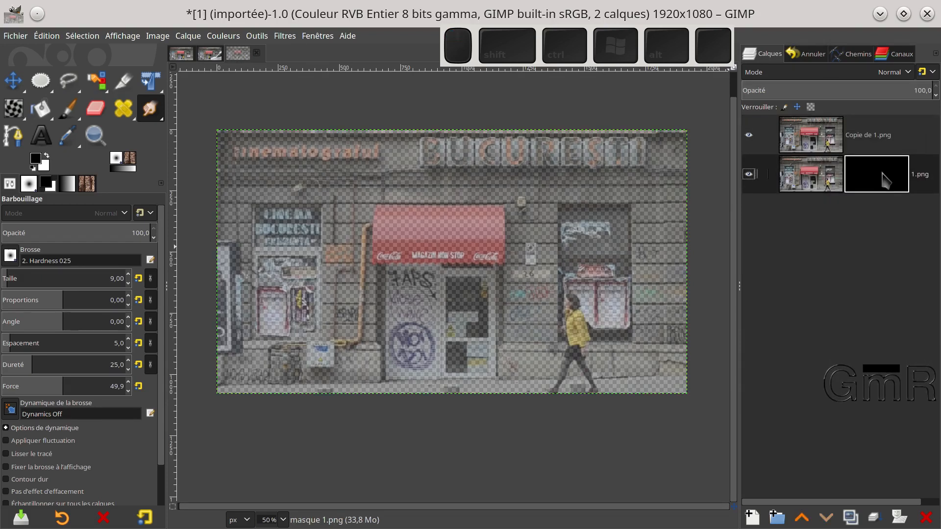
scroll(599, 313, "up", 2, "ctrl")
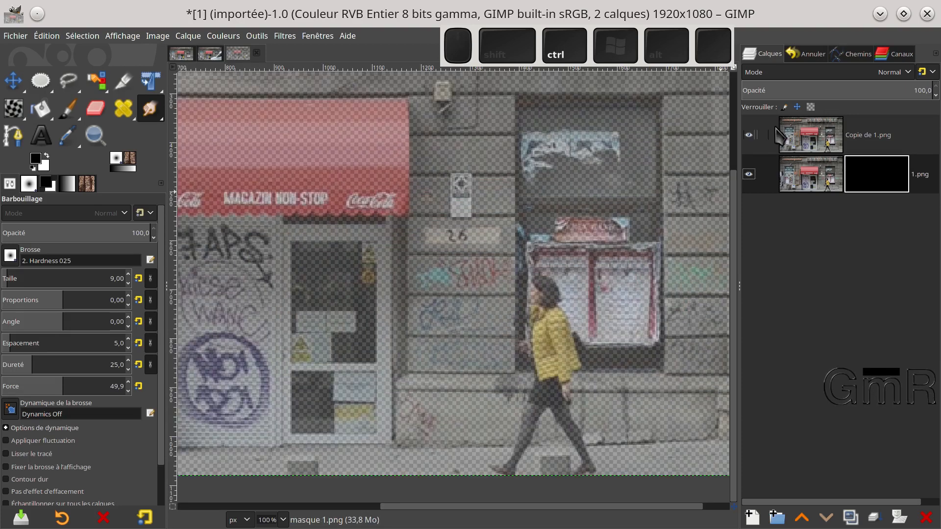
left_click(815, 145)
left_click_drag(871, 89, 878, 88)
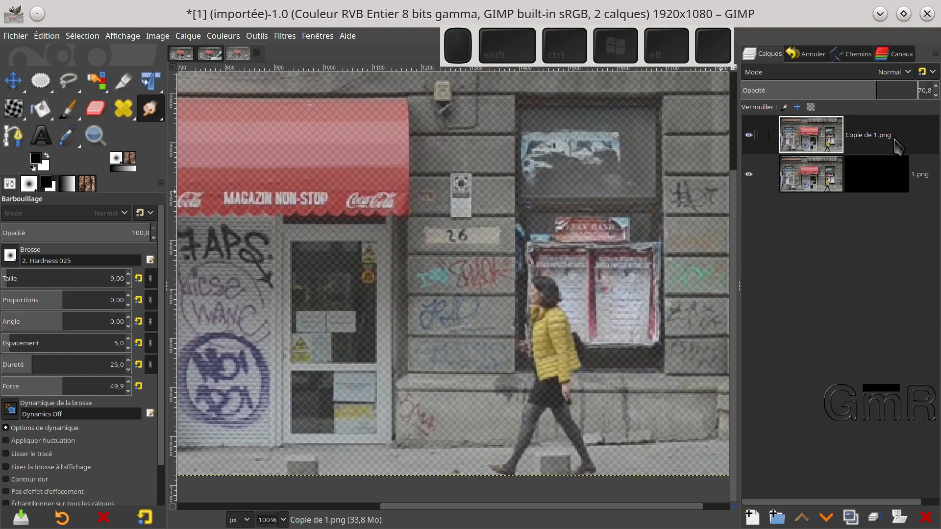
Activate the black mask of the 1.png layer for painting and make white the foreground colour.
left_click(878, 174)
left_click(889, 175)
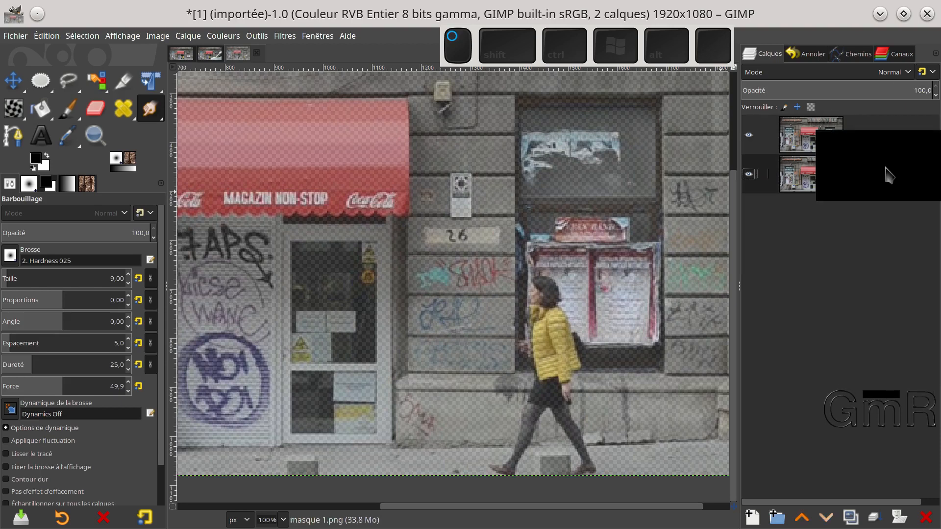
left_click(46, 156)
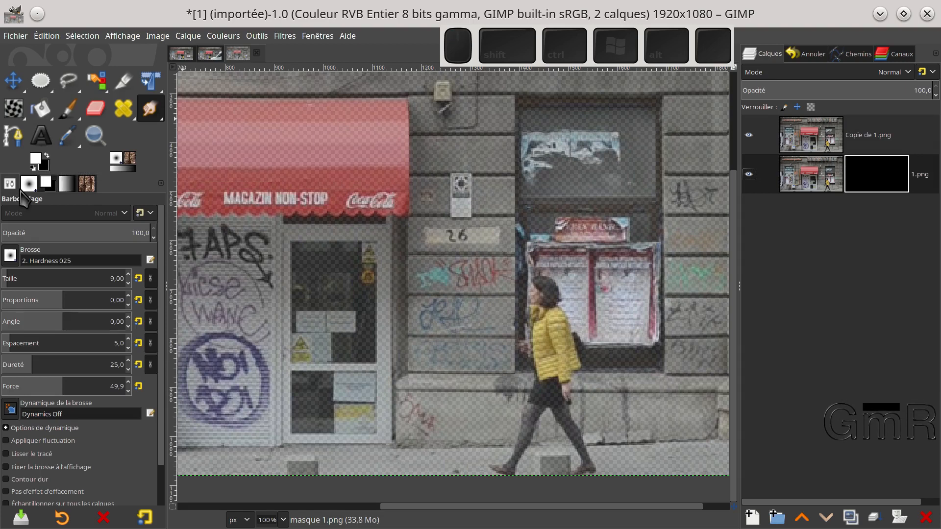
left_click(10, 256)
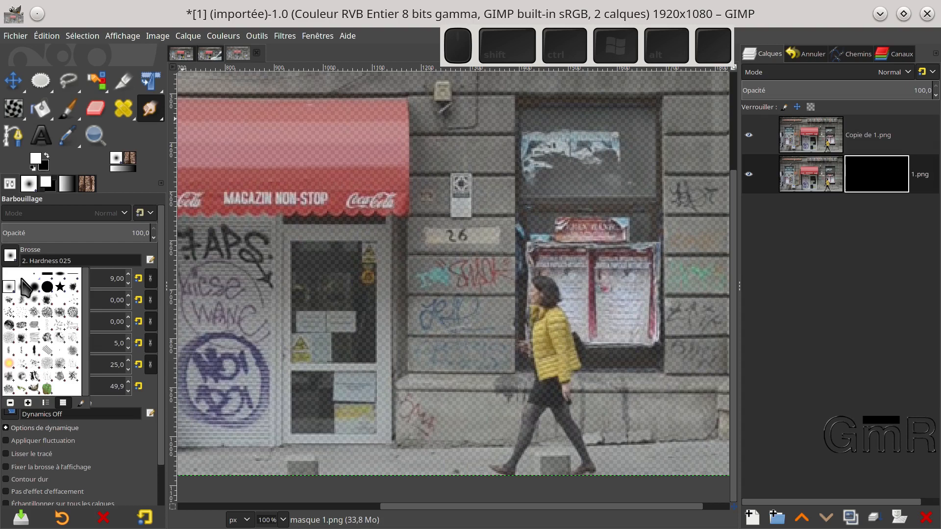
left_click(66, 115)
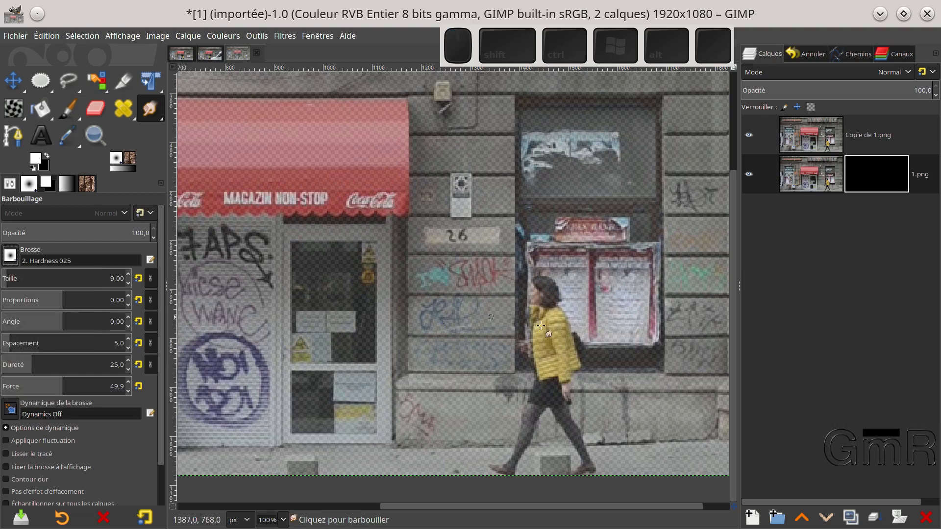
scroll(551, 315, "up", 7)
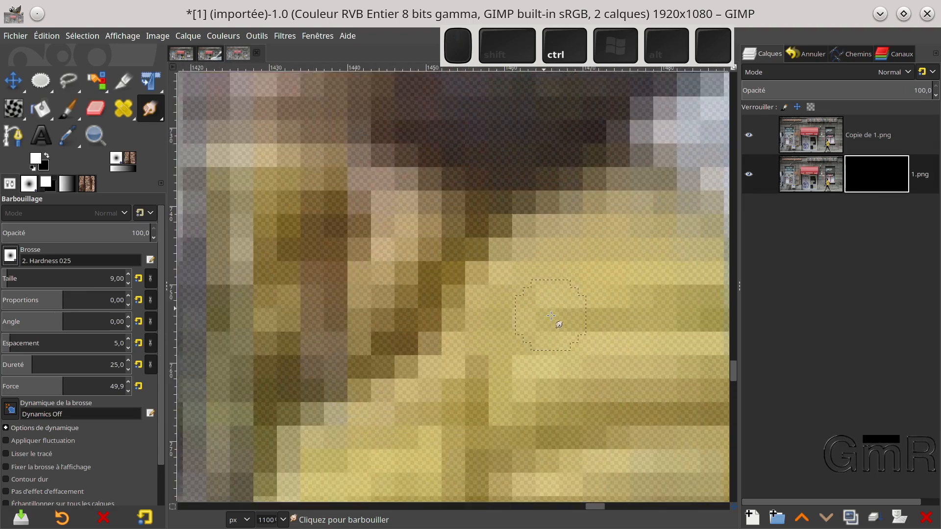
With the Paintbrush at size 30, paint white on the 1.png mask over the woman's head, body and legs.
scroll(551, 315, "down", 6)
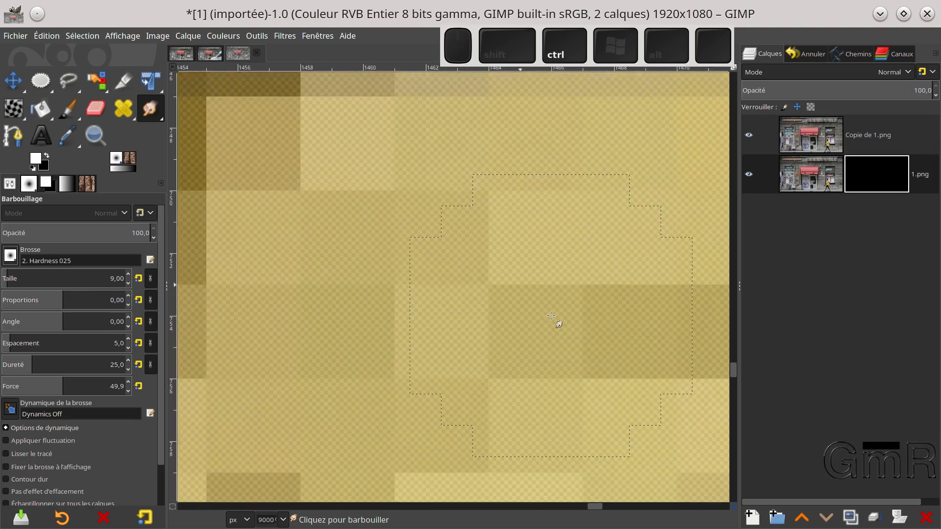
scroll(551, 316, "down", 7)
scroll(550, 316, "up", 2)
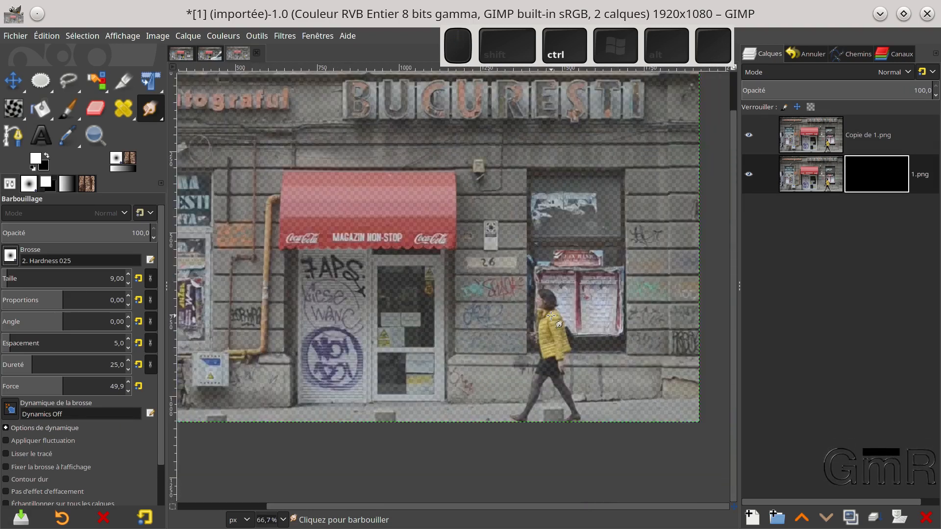
scroll(551, 315, "up", 2)
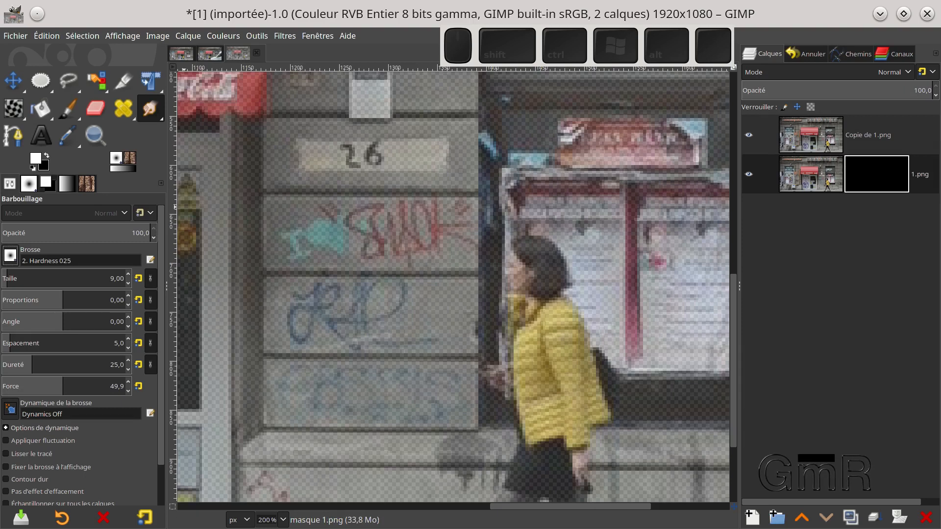
left_click(68, 110)
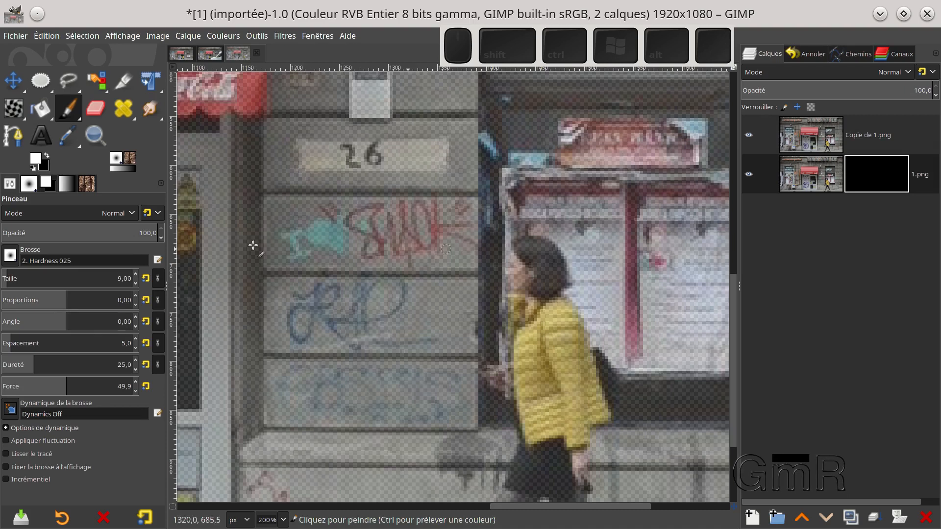
left_click_drag(12, 280, 16, 280)
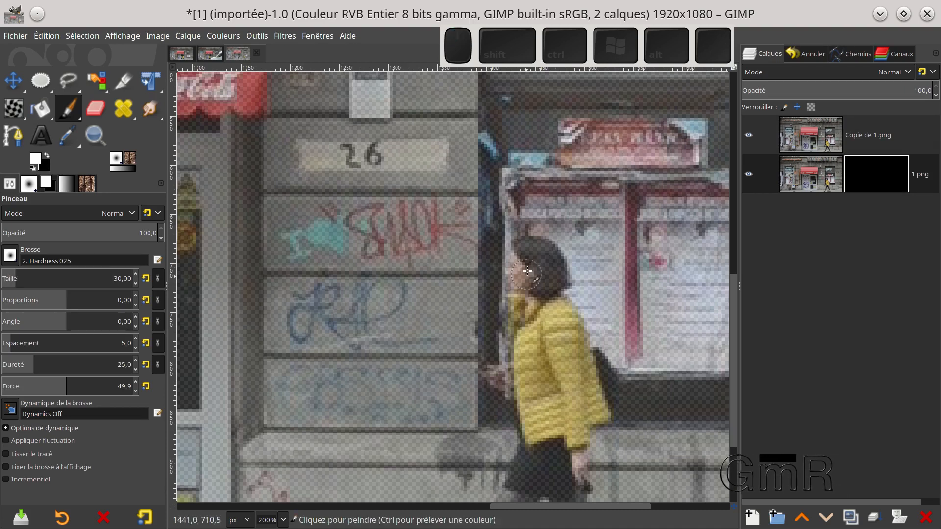
mouse_move(524, 252)
left_mouse_down()
mouse_move(548, 253)
mouse_move(556, 281)
mouse_move(540, 285)
mouse_move(517, 252)
mouse_move(537, 306)
mouse_move(515, 311)
mouse_move(524, 453)
left_mouse_up()
Paint the missing parts of the woman's jacket and outstretched hand white on the 1.png mask, with the Copie de 1.png layer hidden.
left_click(749, 135)
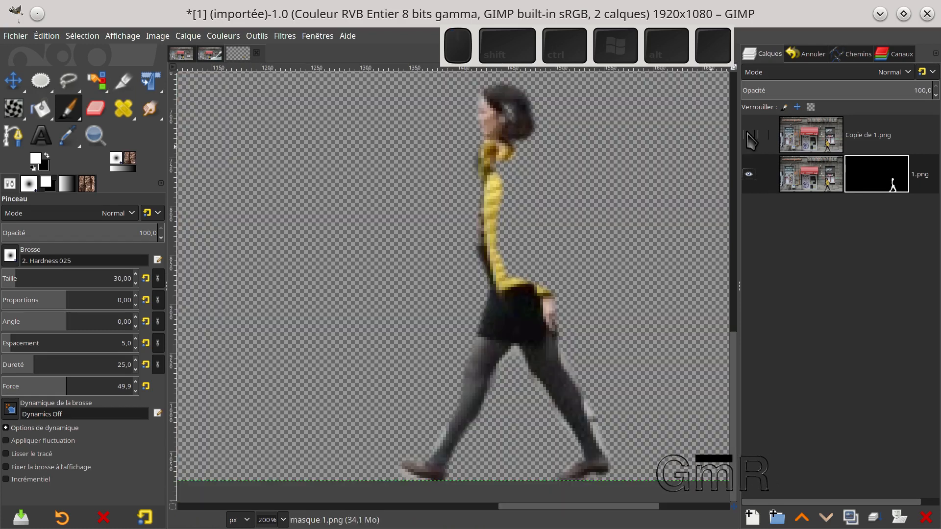
left_click(749, 135)
left_click(749, 135)
left_click(749, 135)
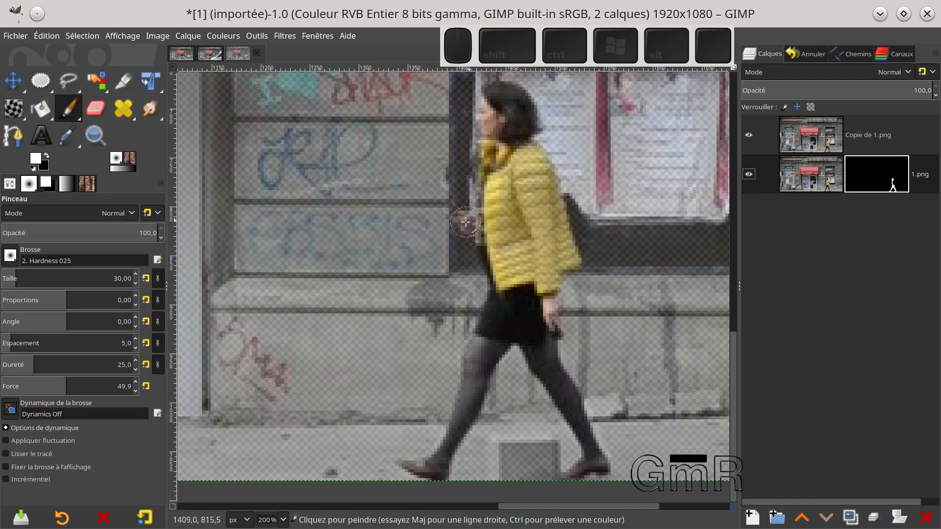
mouse_move(458, 220)
left_mouse_down()
mouse_move(478, 230)
mouse_move(473, 217)
left_mouse_up()
mouse_move(524, 122)
left_mouse_down()
mouse_move(526, 148)
mouse_move(551, 188)
mouse_move(569, 262)
mouse_move(514, 276)
mouse_move(546, 309)
mouse_move(551, 333)
mouse_move(534, 154)
mouse_move(524, 255)
mouse_move(508, 257)
mouse_move(528, 166)
left_mouse_up()
left_click(749, 134)
left_click_drag(551, 249, 498, 245)
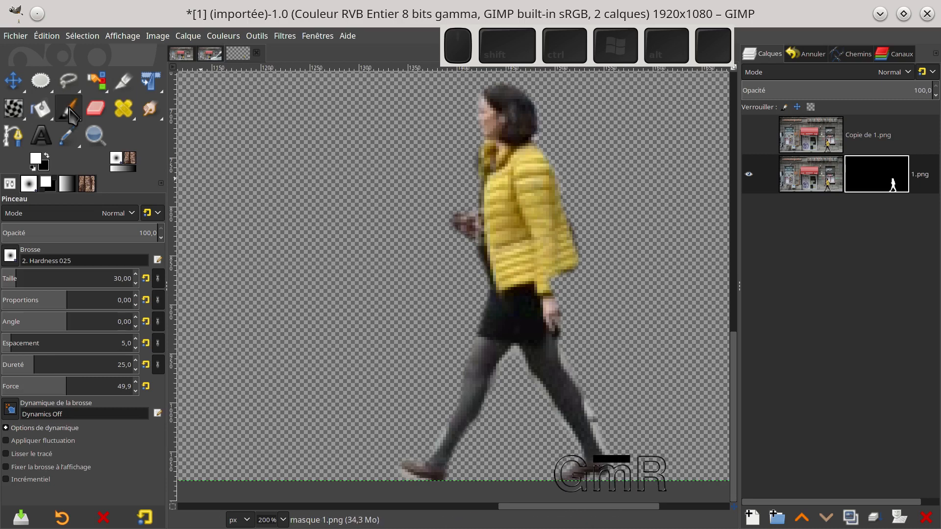
Set the brush size to 14 and paint black on the mask to clean the background fringe around the woman's legs and rear hand.
left_click(10, 279)
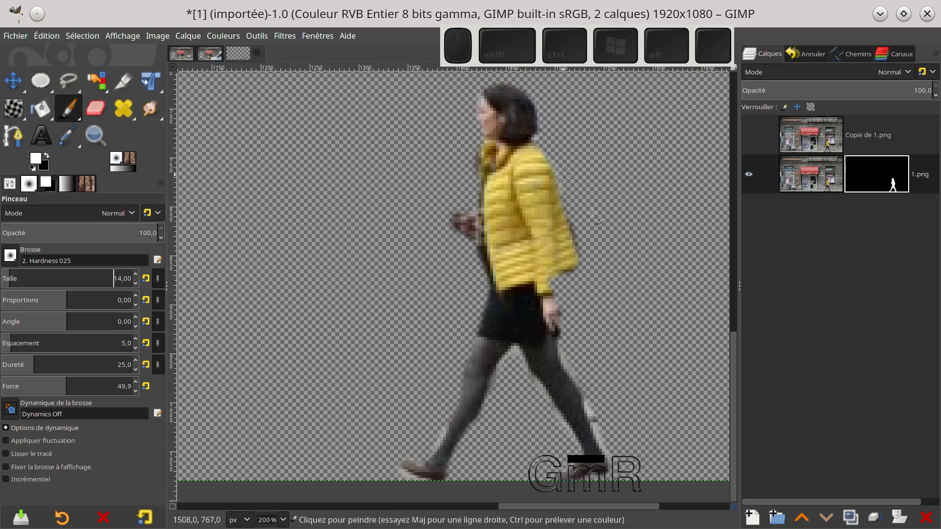
key("x")
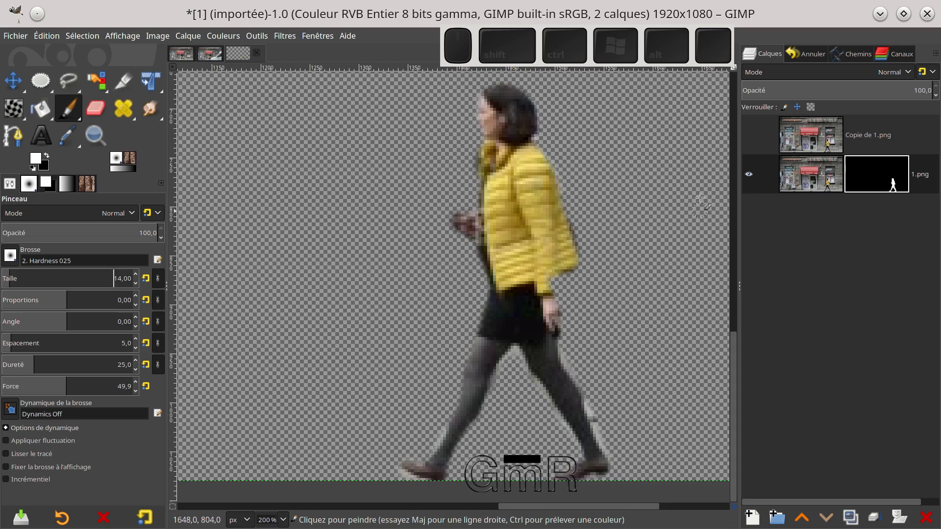
key("x")
scroll(453, 431, "up", 2)
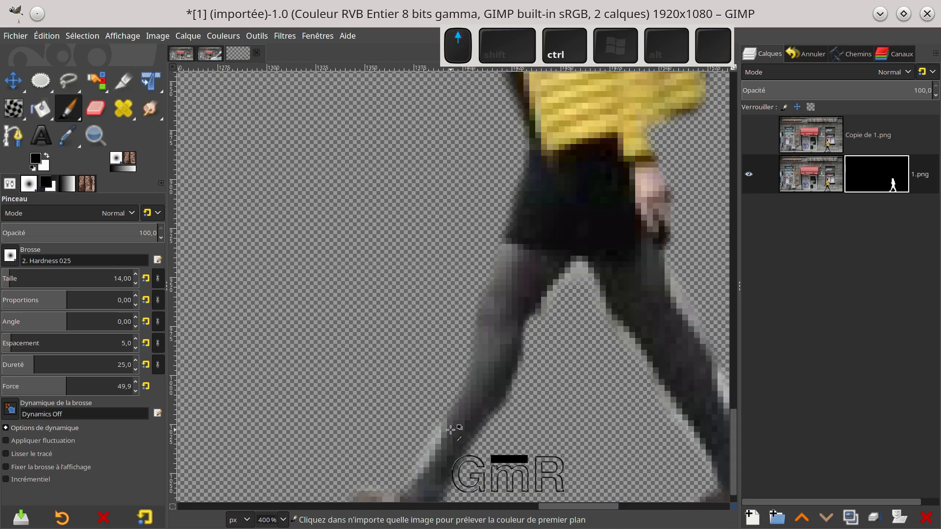
mouse_move(579, 277)
left_mouse_down()
mouse_move(562, 293)
mouse_move(546, 320)
left_mouse_up()
left_click_drag(575, 272, 579, 278)
left_click_drag(597, 314, 686, 431)
left_click_drag(650, 425, 544, 250)
left_click_drag(630, 207, 665, 291)
mouse_move(631, 214)
left_mouse_down()
mouse_move(627, 235)
mouse_move(662, 293)
left_mouse_up()
left_click(635, 356)
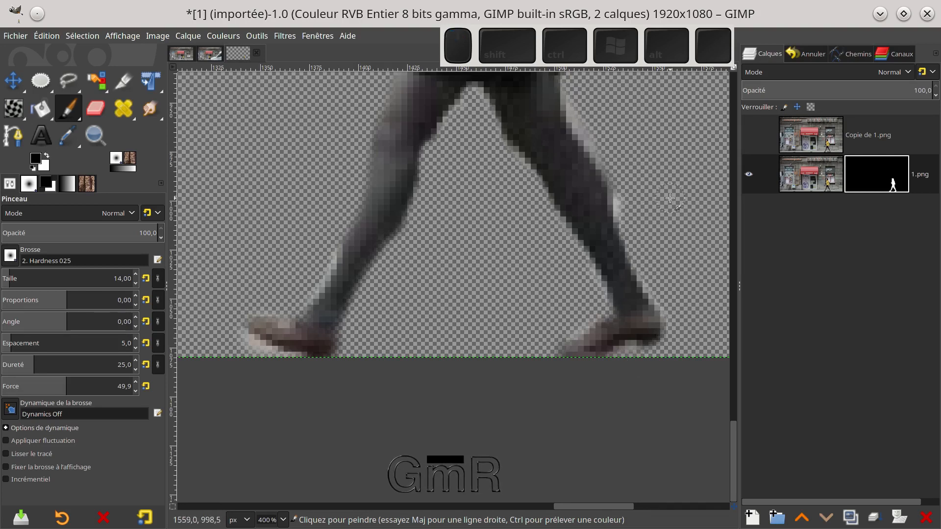
left_click_drag(670, 198, 592, 260)
left_click_drag(500, 160, 537, 225)
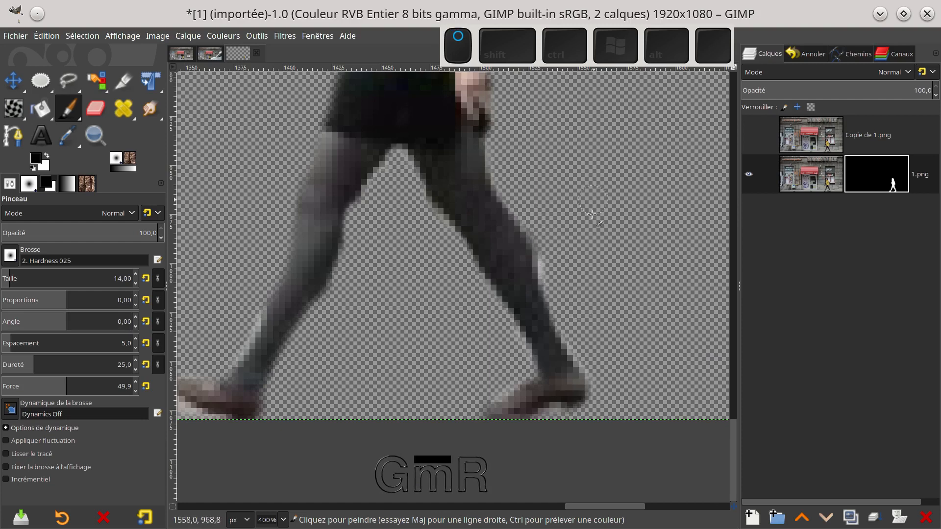
Touch up the mask around the woman's head, neck and back with black and white, and reduce the brush size to 13.
scroll(591, 214, "up", 6)
left_click_drag(468, 235, 461, 269)
key("x")
left_click_drag(354, 116, 352, 122)
left_click_drag(414, 129, 411, 179)
key("x")
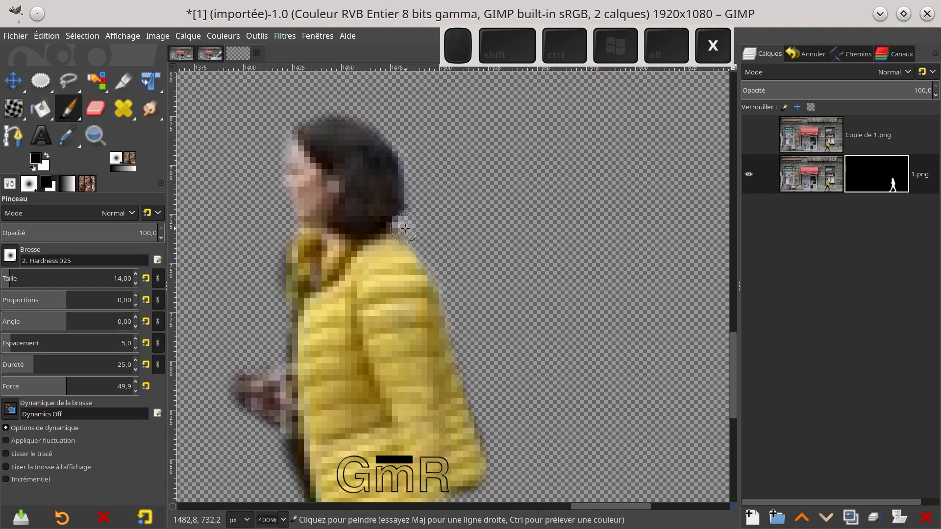
key("bracketleft")
Export the cut-out woman as 1-a.png in the Montage folder with the default PNG settings.
scroll(498, 243, "down", 6)
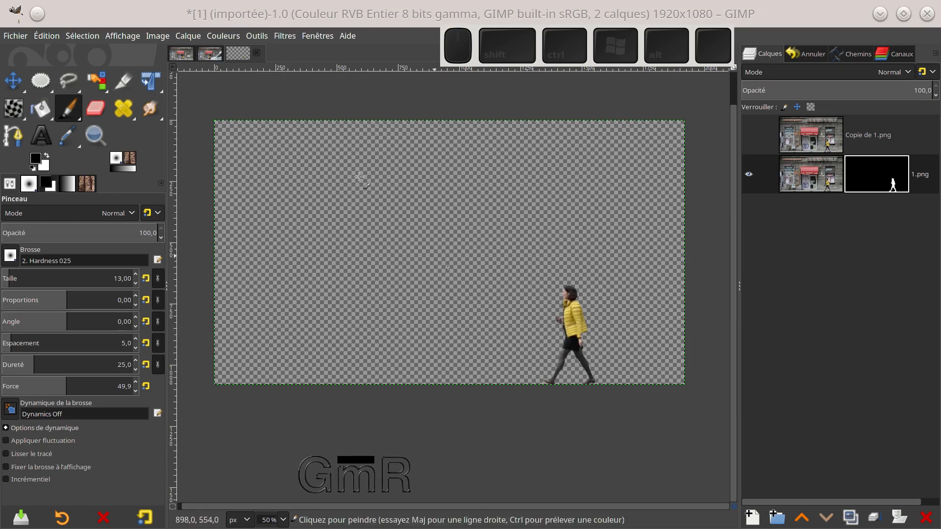
left_click(14, 40)
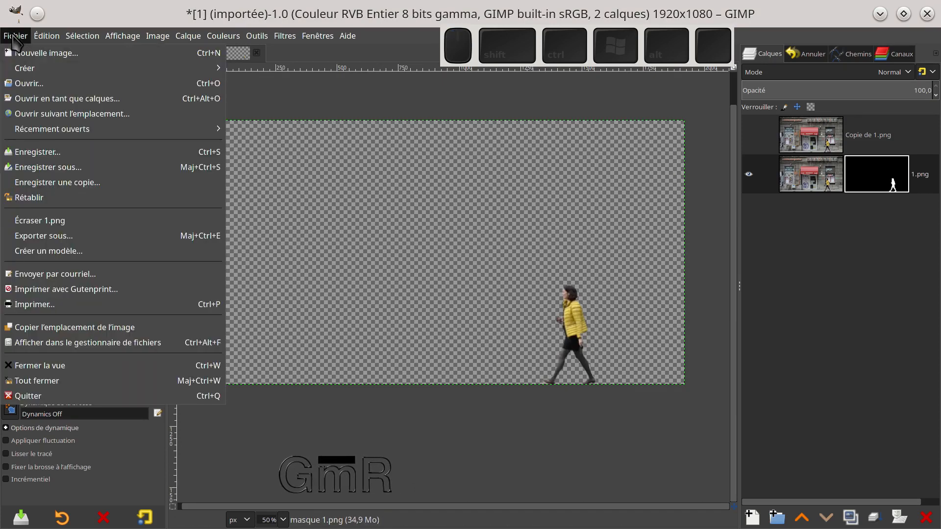
left_click(72, 236)
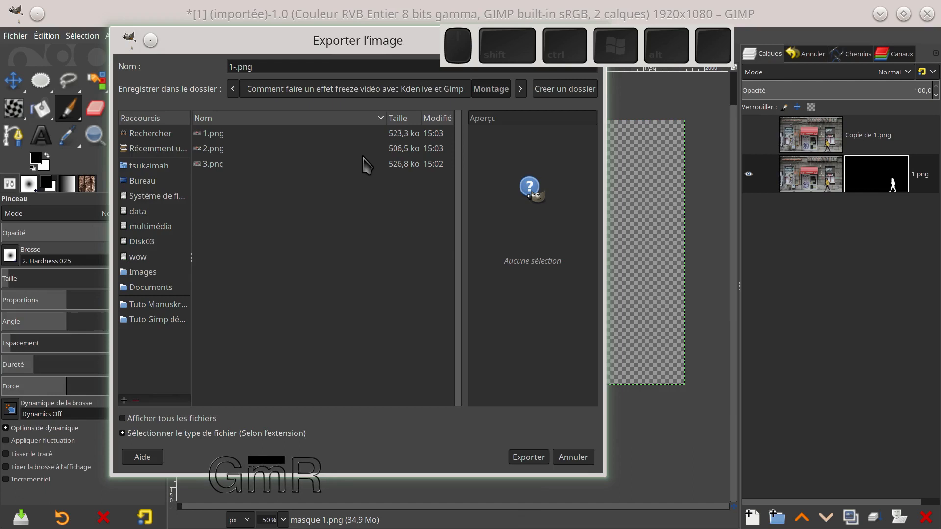
key("Return")
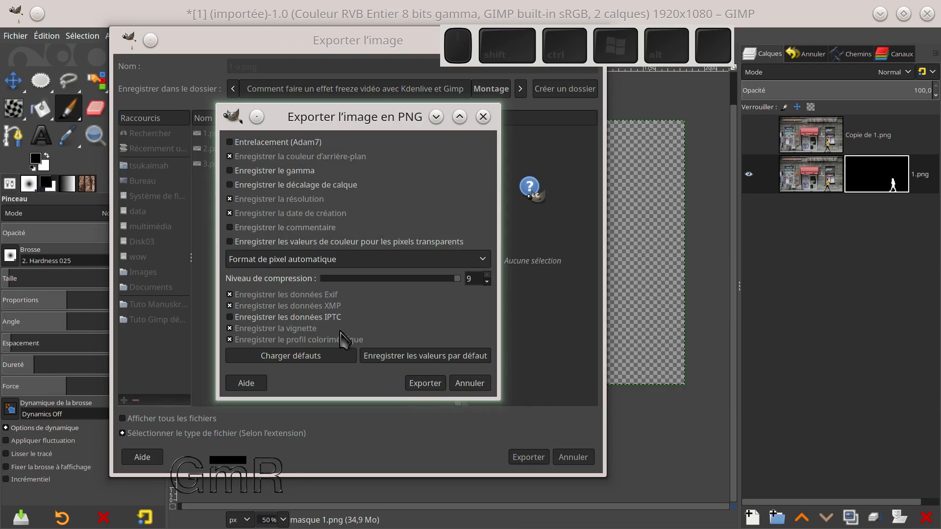
left_click(425, 383)
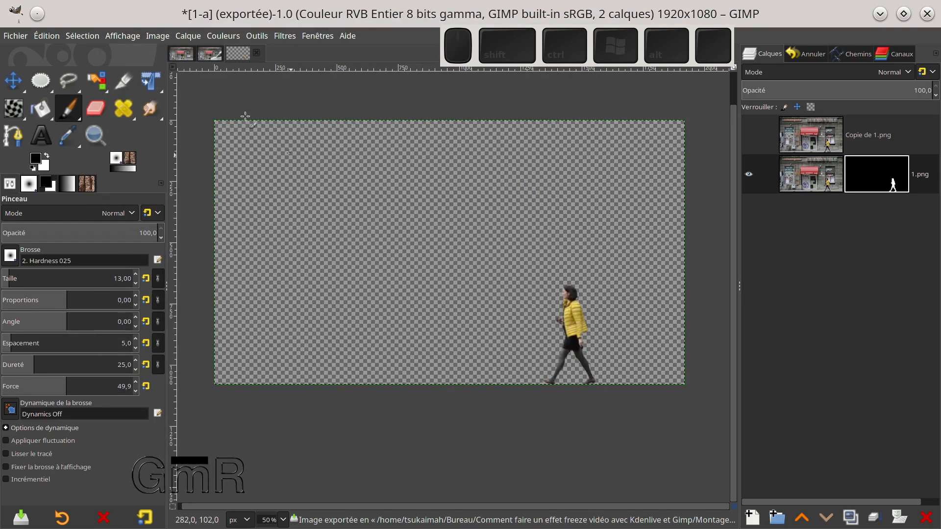
View the open 2.png and 3.png images in turn.
left_click(201, 55)
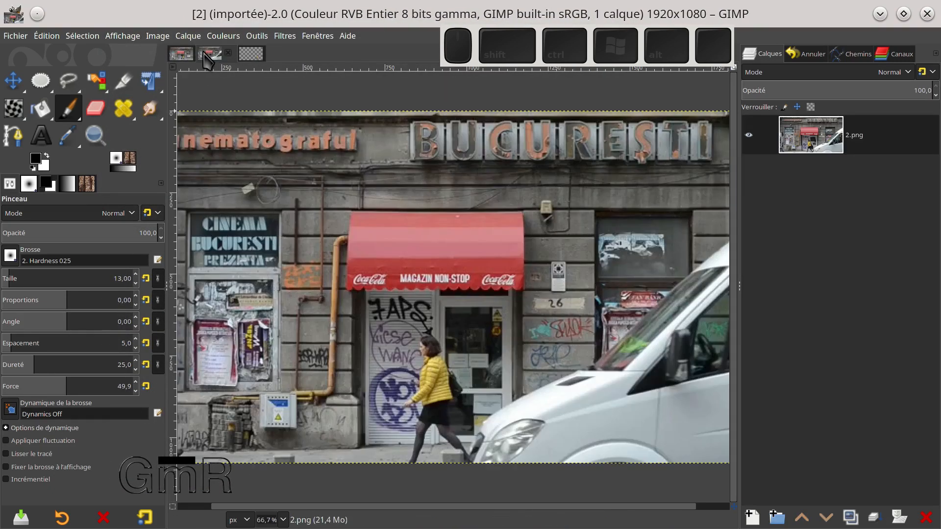
left_click(178, 56)
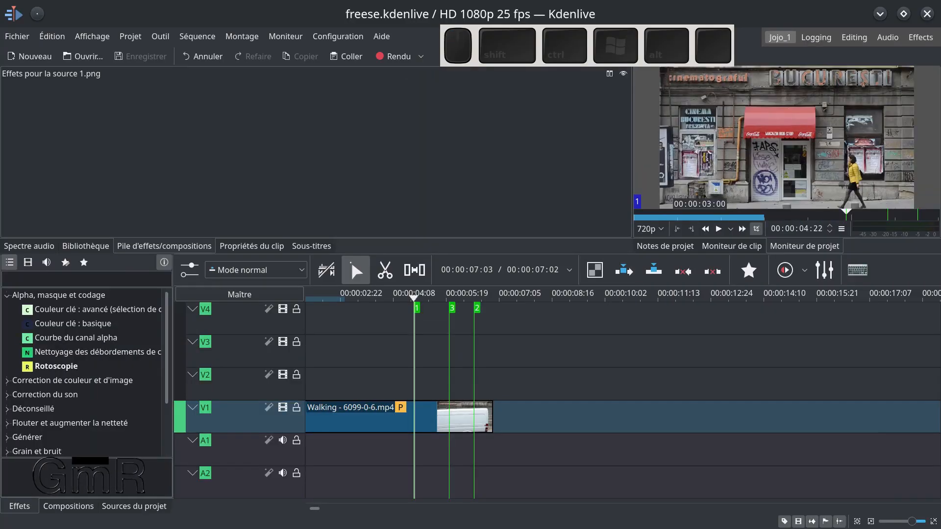
Switch to Kdenlive and remove Walking - 6099.mp4 and 1.png from the project sources.
left_click_drag(940, 131, 700, 133)
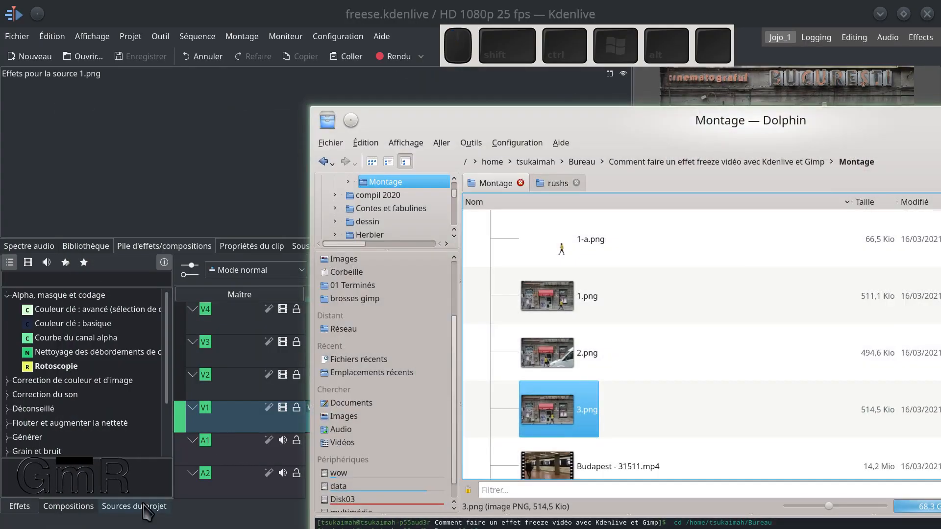
left_click(132, 512)
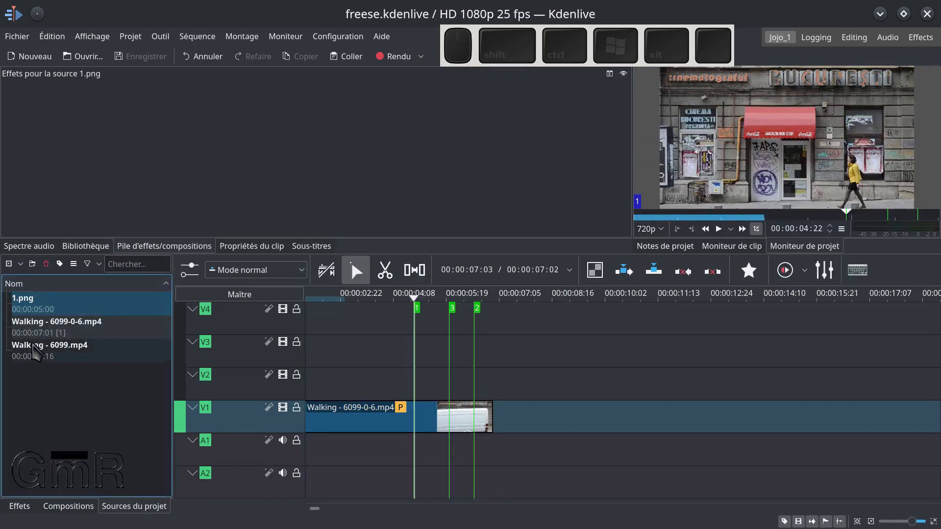
left_click(31, 350)
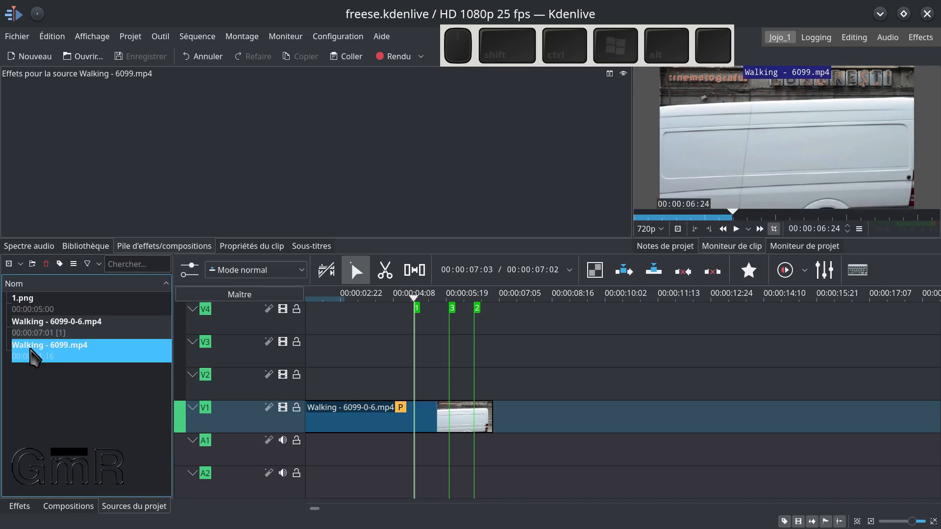
key("Delete")
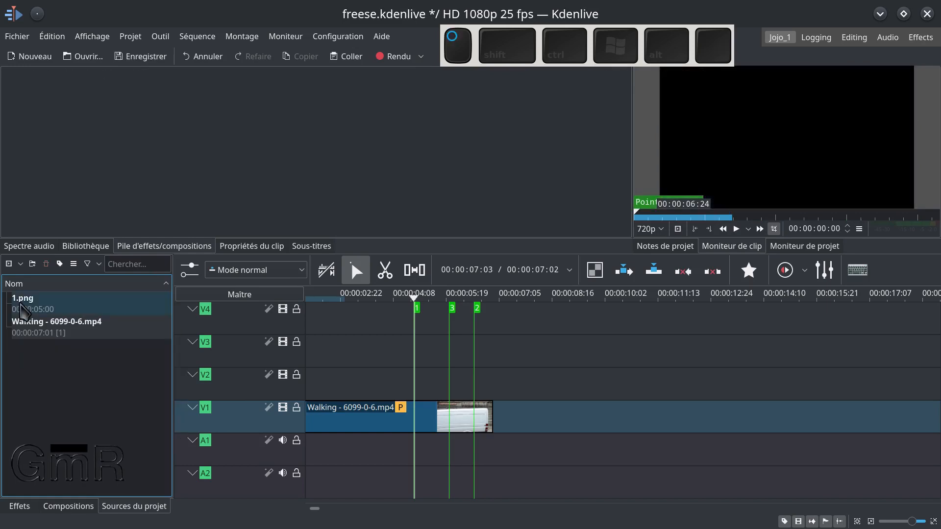
left_click(22, 309)
key("Delete")
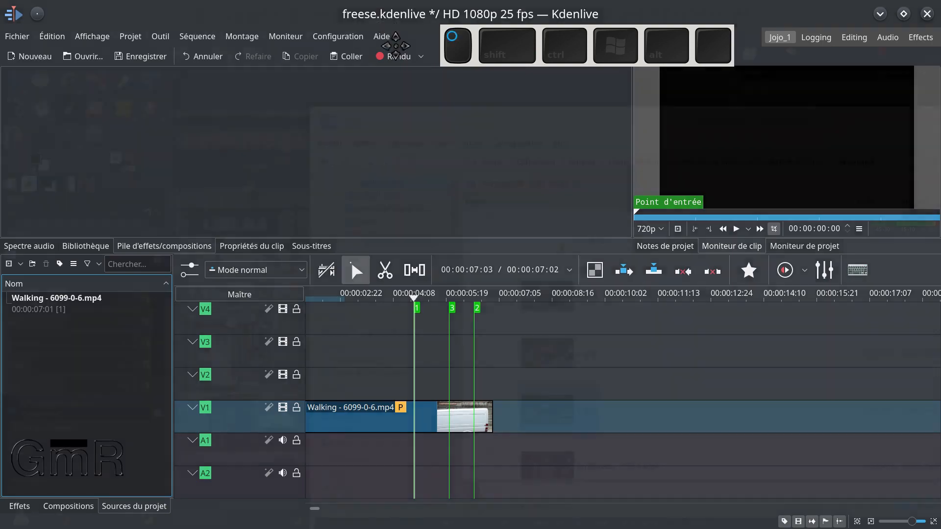
Import 1-a.png from the Montage folder into the project sources and maximize the Kdenlive window again.
double_click(379, 10)
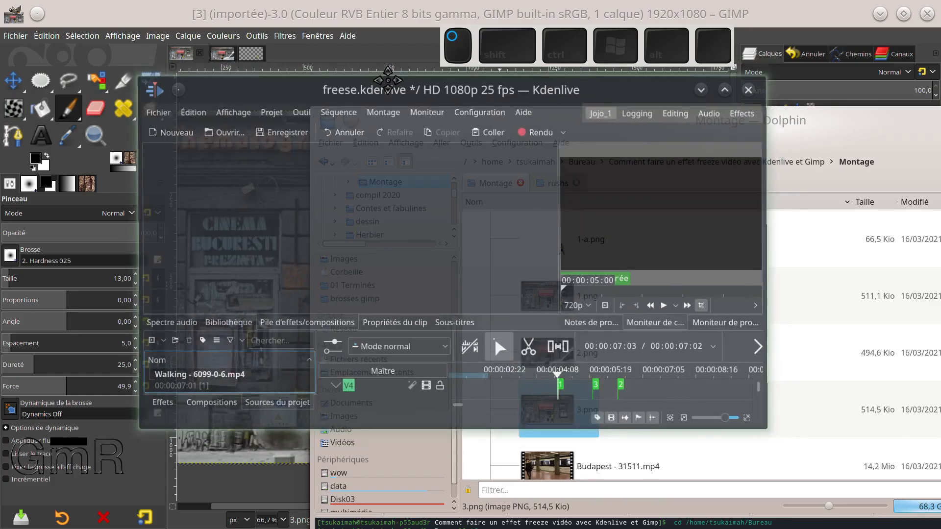
left_click(787, 130)
left_click_drag(525, 234, 241, 385)
left_click(296, 94)
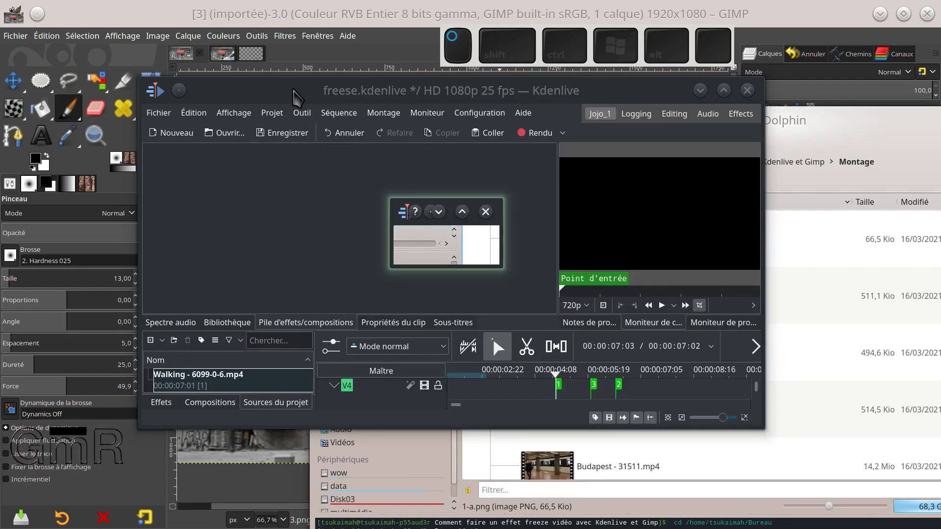
double_click(294, 90)
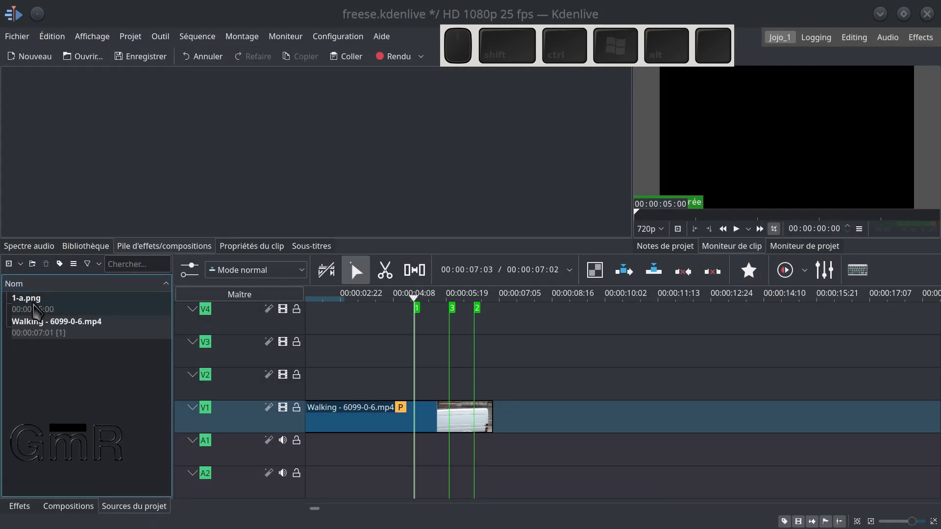
Place the 1-a.png clip on track V2, starting at the beginning of the timeline.
left_click(34, 310)
left_click_drag(34, 310, 422, 387)
left_click_drag(509, 391, 303, 387)
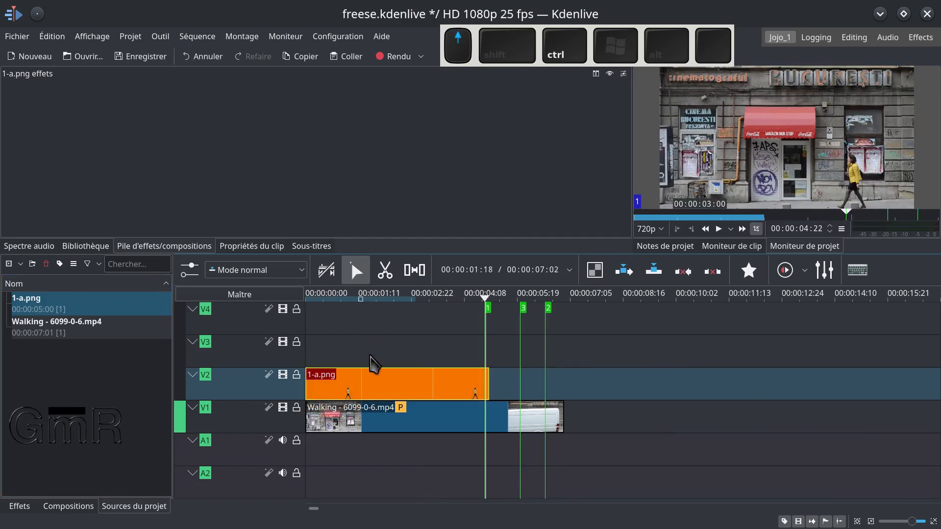
Trim the end of the 1-a.png clip on track V2 to guide 1 and deselect the clip.
scroll(379, 413, "up", 2, "ctrl")
scroll(381, 416, "up", 2, "ctrl")
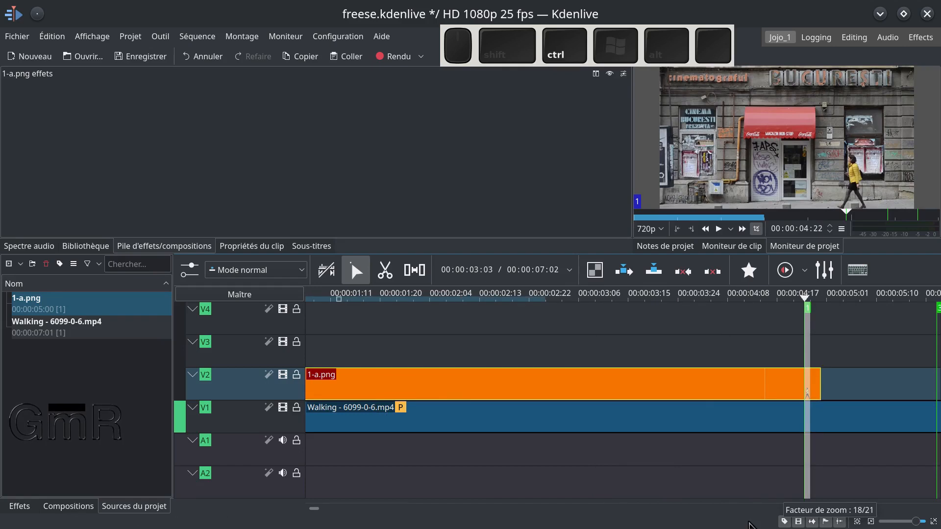
left_click(857, 522)
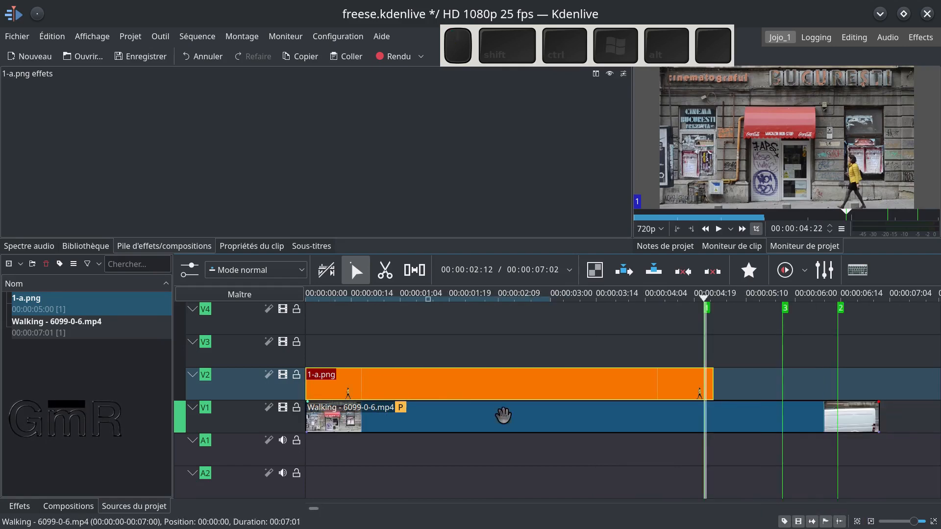
left_click_drag(466, 390, 348, 389)
scroll(746, 394, "up", 5, "ctrl")
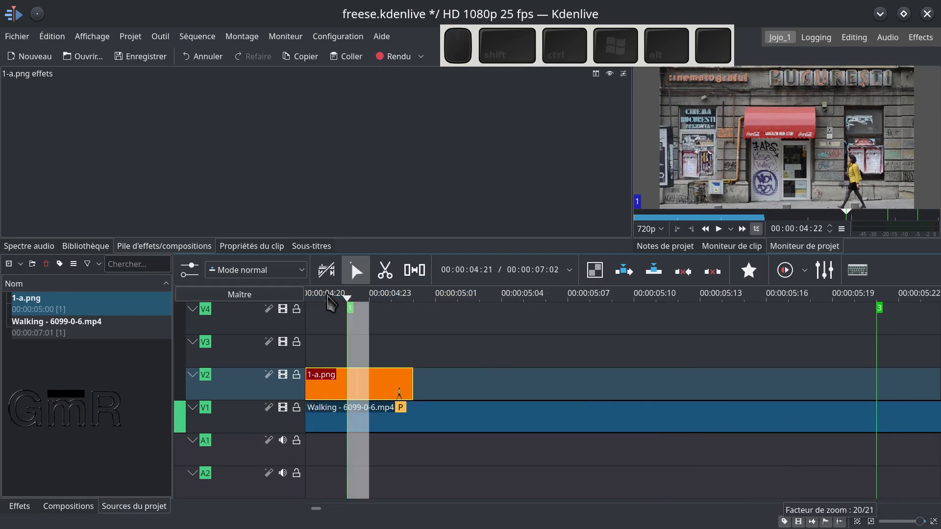
left_click_drag(409, 379, 347, 388)
scroll(407, 358, "up", 13)
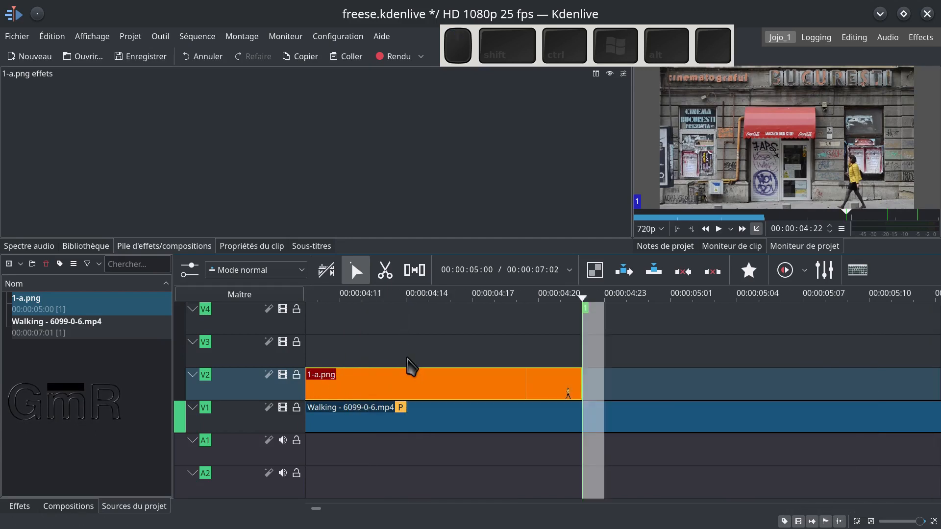
left_click(407, 358)
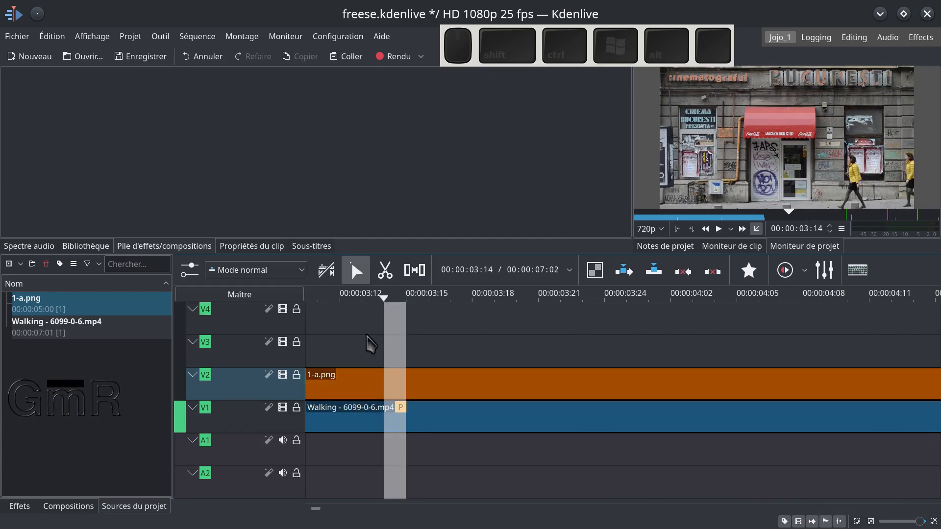
Play the timeline from its start to check the 1-a.png overlay against the walking video.
scroll(358, 337, "up", 2)
scroll(362, 347, "up", 1)
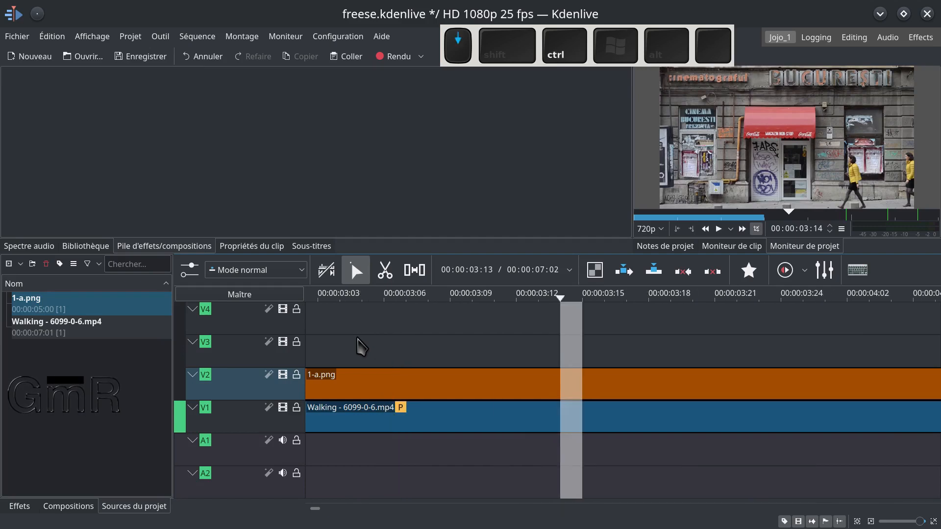
scroll(360, 343, "down", 3)
left_click(333, 348)
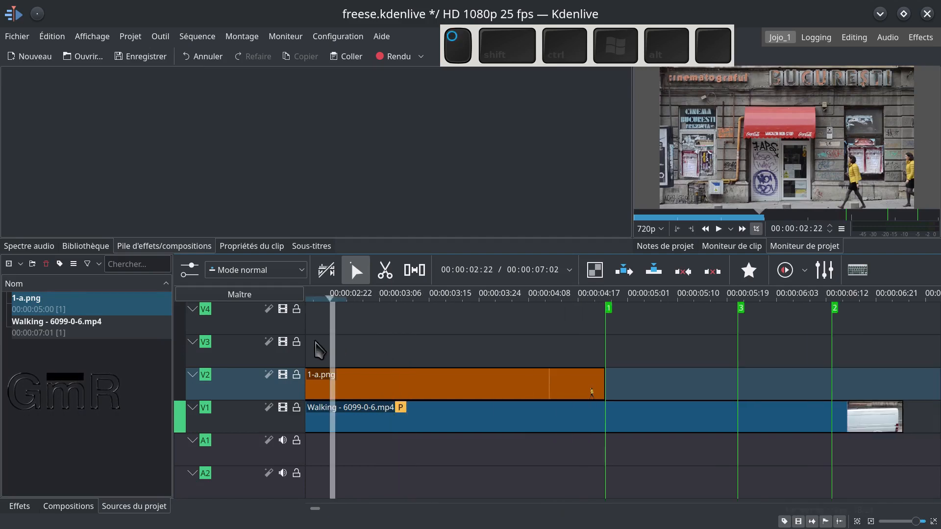
scroll(319, 345, "up", 3)
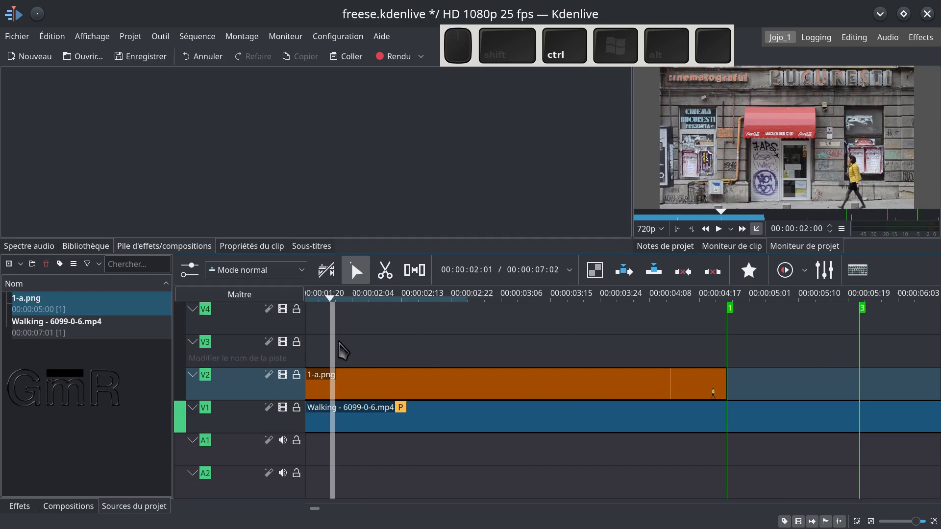
scroll(322, 363, "up", 7)
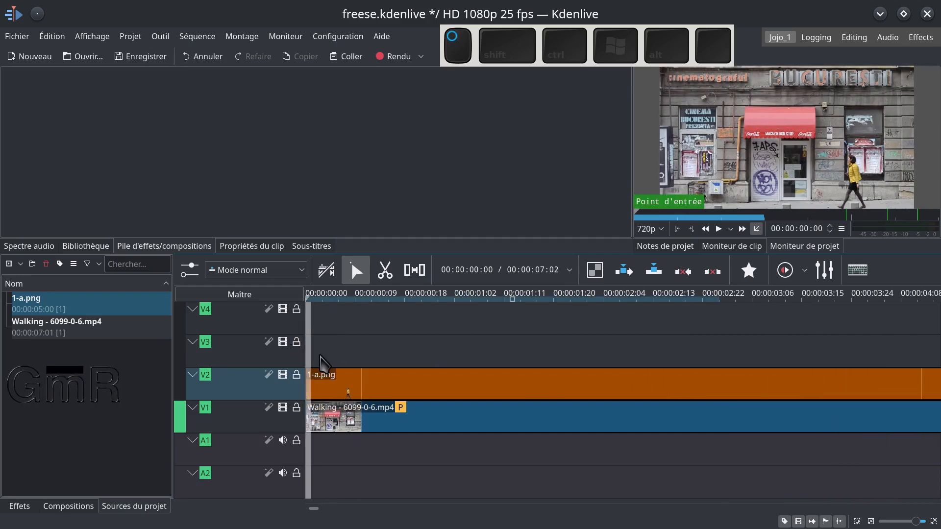
key("space")
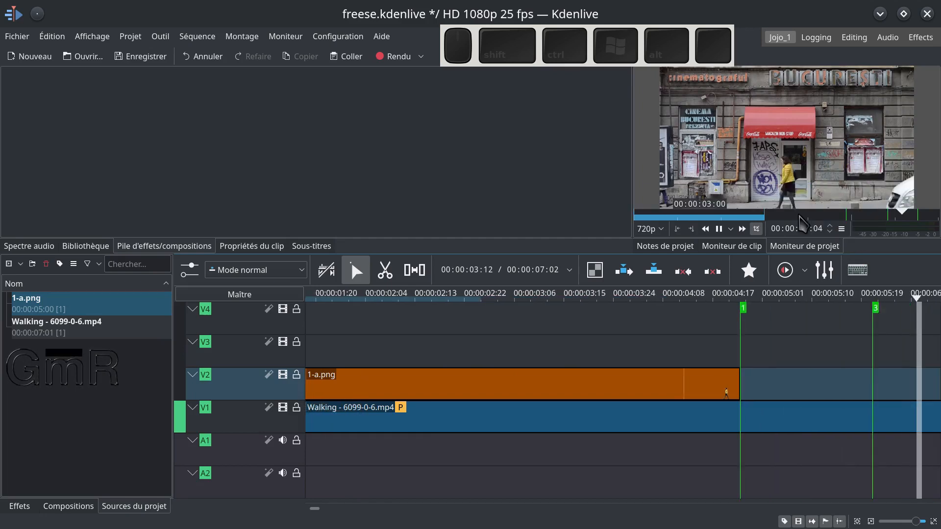
key("space")
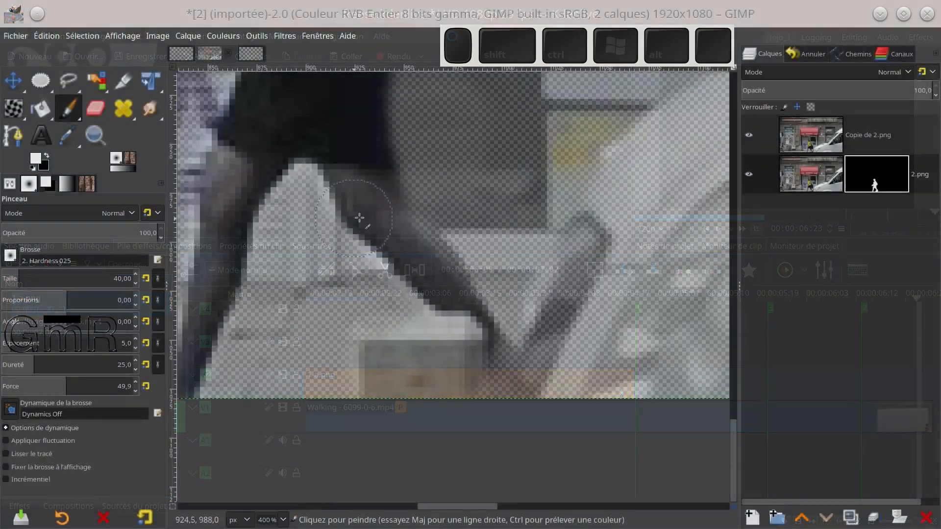
Switch to the image 2 in GIMP, hide the Copie de 2.png layer and paint white on the 2.png mask around the rear foot.
scroll(360, 218, "down", 3, "ctrl")
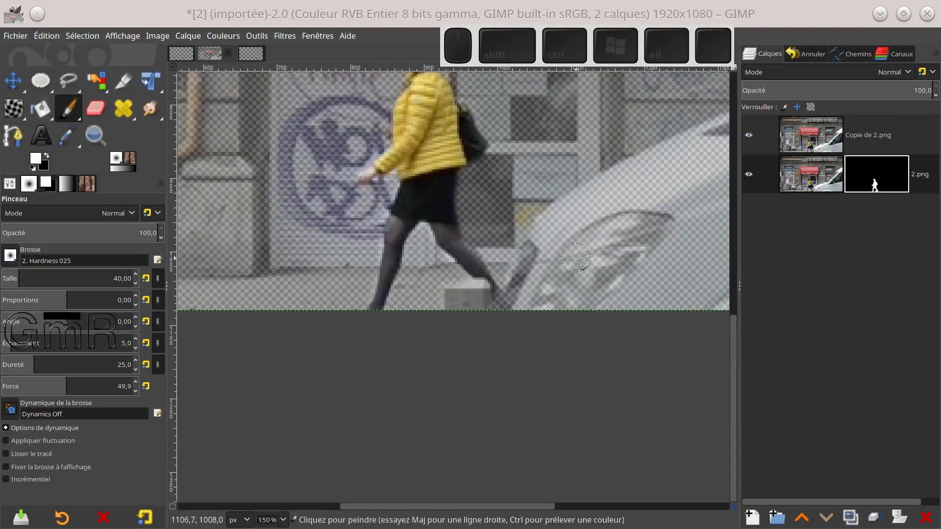
left_click_drag(576, 257, 480, 329)
scroll(392, 376, "up", 2, "ctrl")
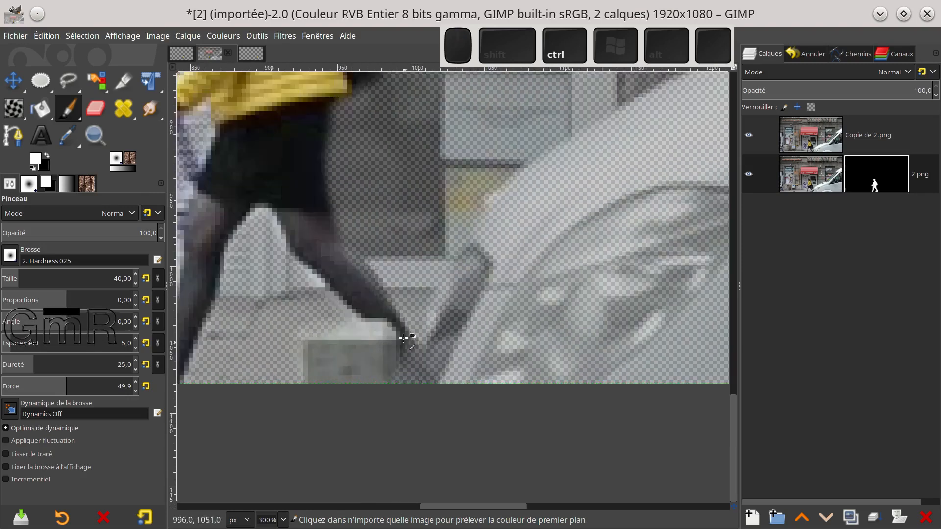
left_click(749, 136)
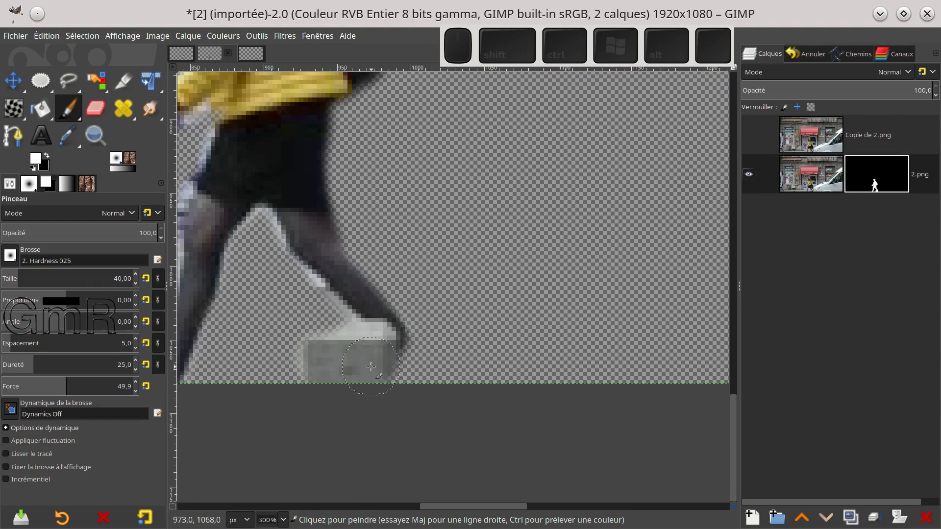
mouse_move(375, 377)
left_mouse_down()
mouse_move(383, 358)
mouse_move(383, 384)
left_mouse_up()
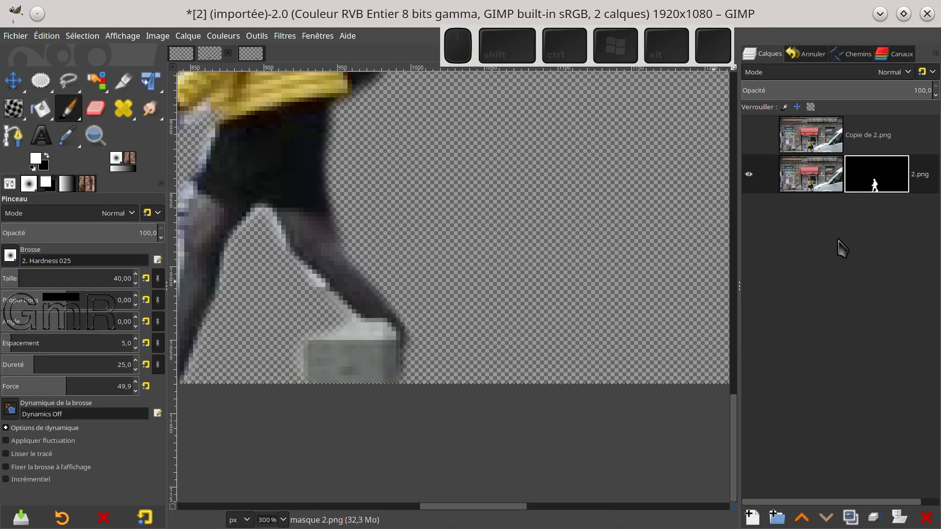
In the 1-a image, duplicate the masked 1.png layer and apply the layer mask on the duplicate.
left_click(251, 55)
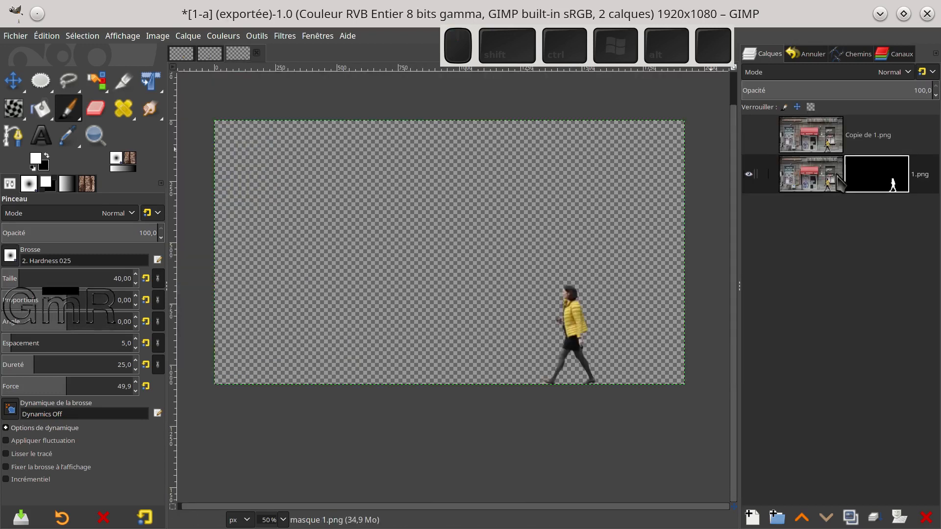
left_click(830, 187)
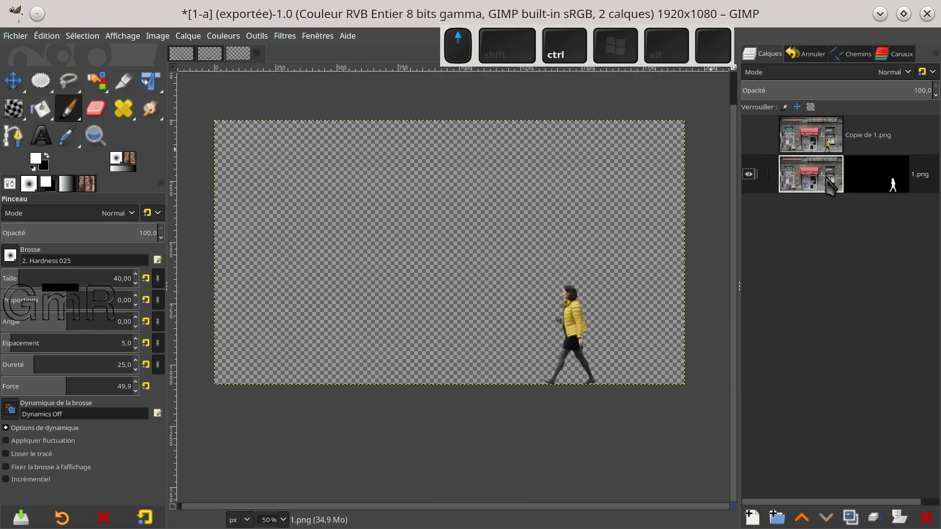
left_click(825, 145)
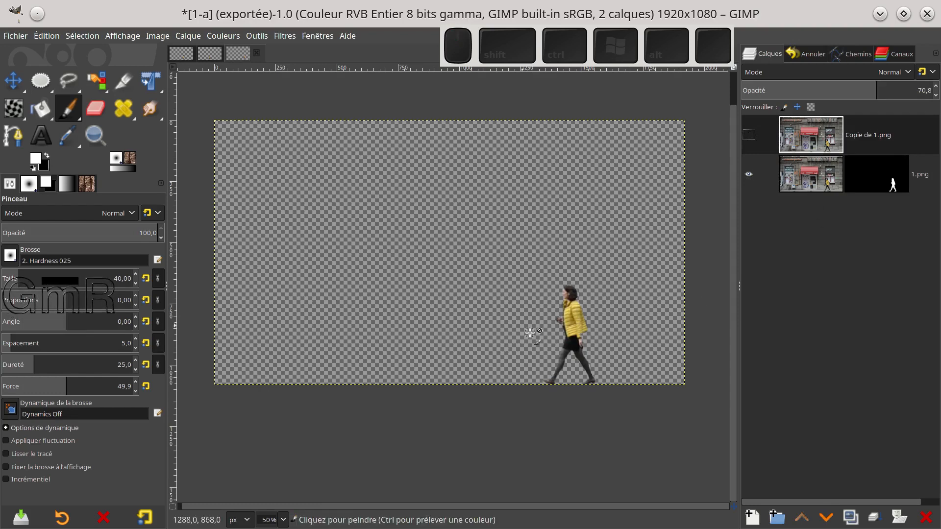
left_click(815, 185)
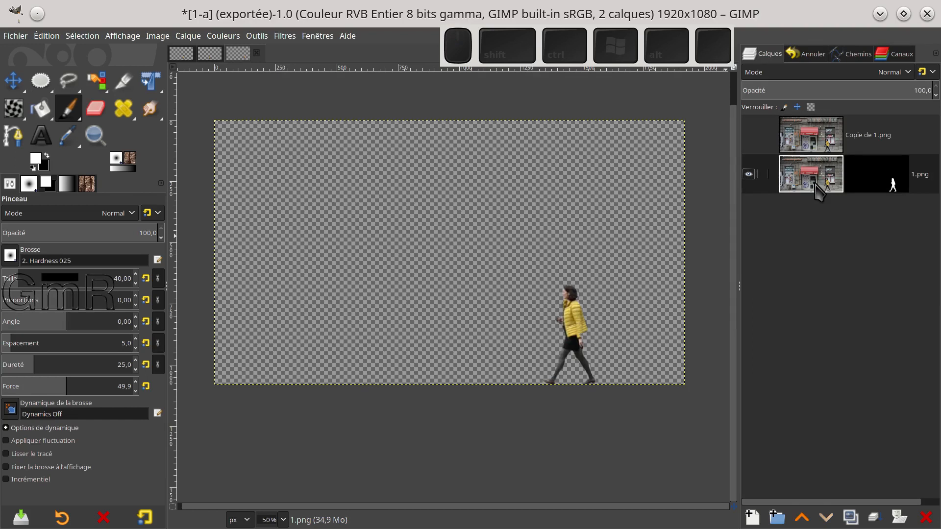
right_click(819, 191)
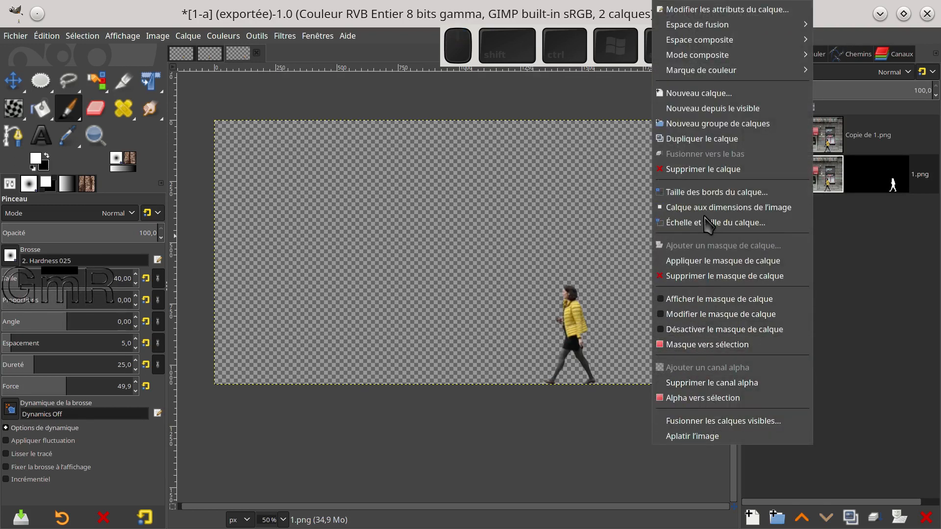
left_click(869, 308)
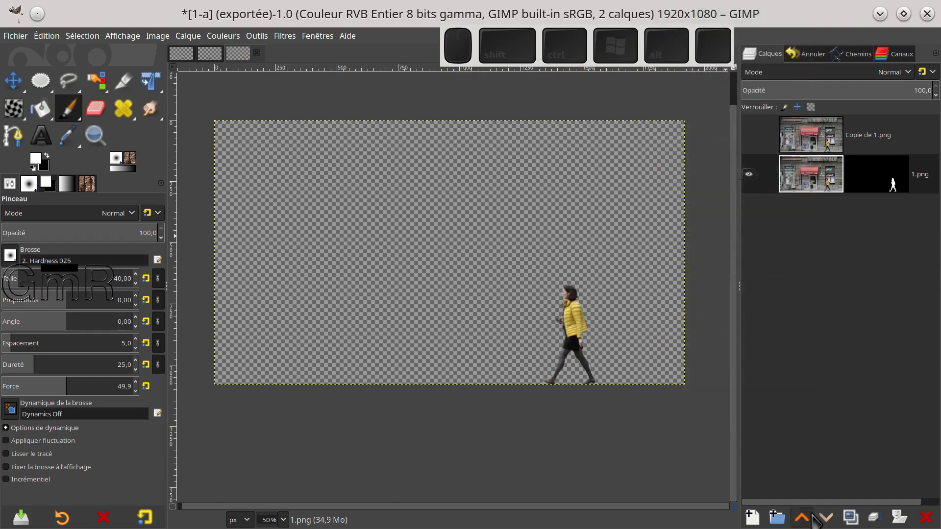
left_click(851, 518)
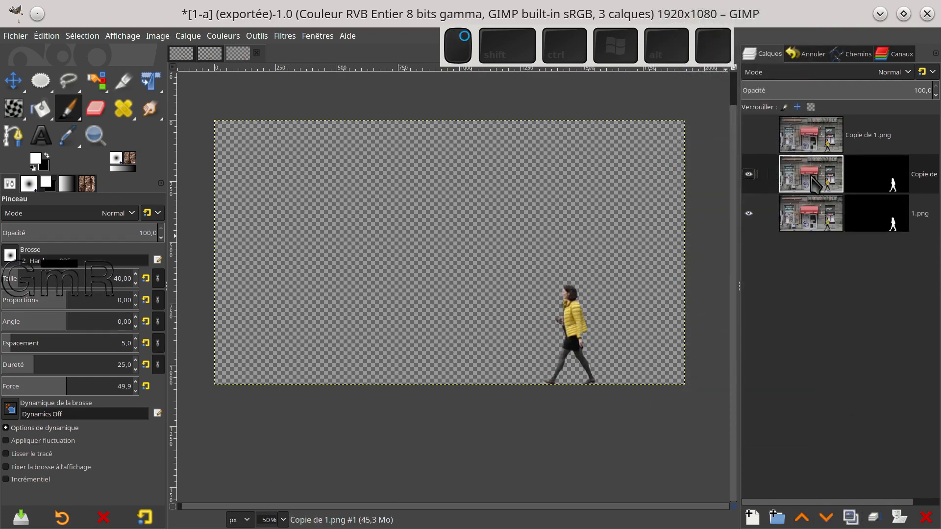
right_click(816, 184)
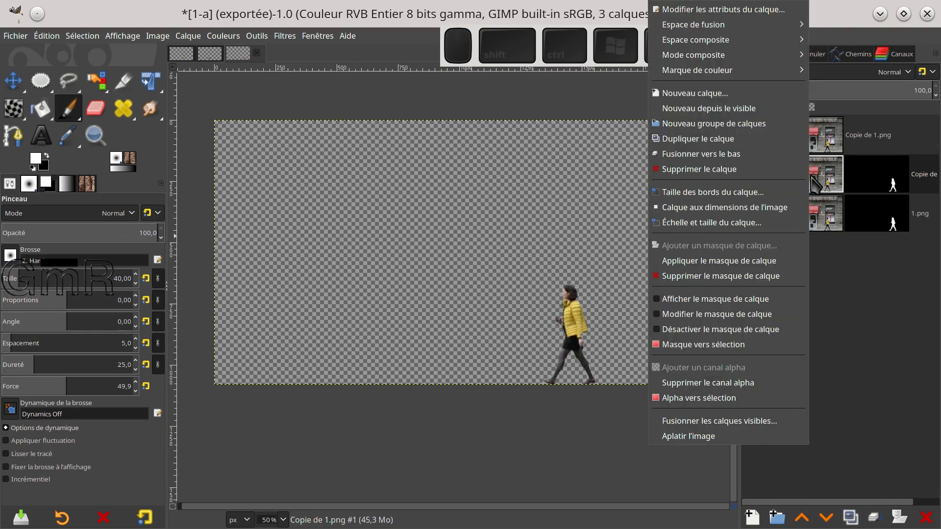
left_click(712, 264)
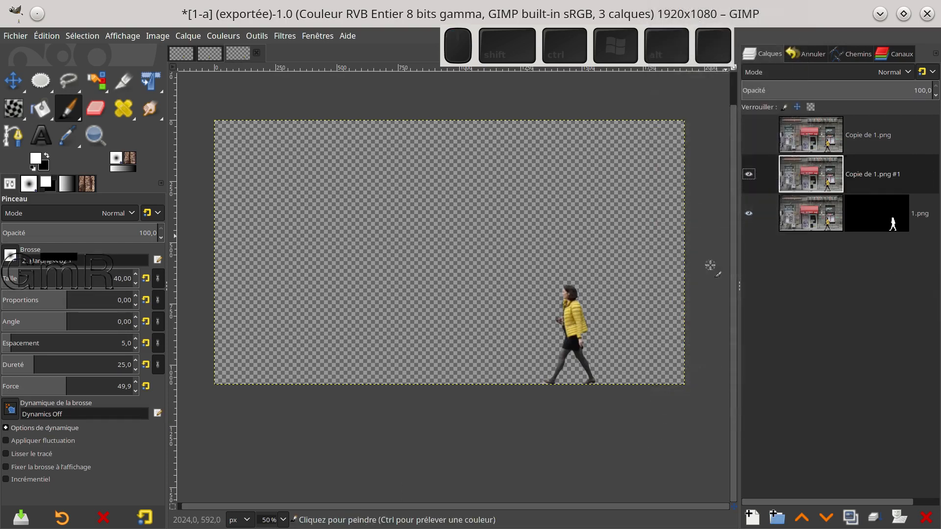
Copy the cut-out duplicate layer from the 1-a image into image 2, above the 2.png layer.
left_click_drag(814, 172, 804, 154)
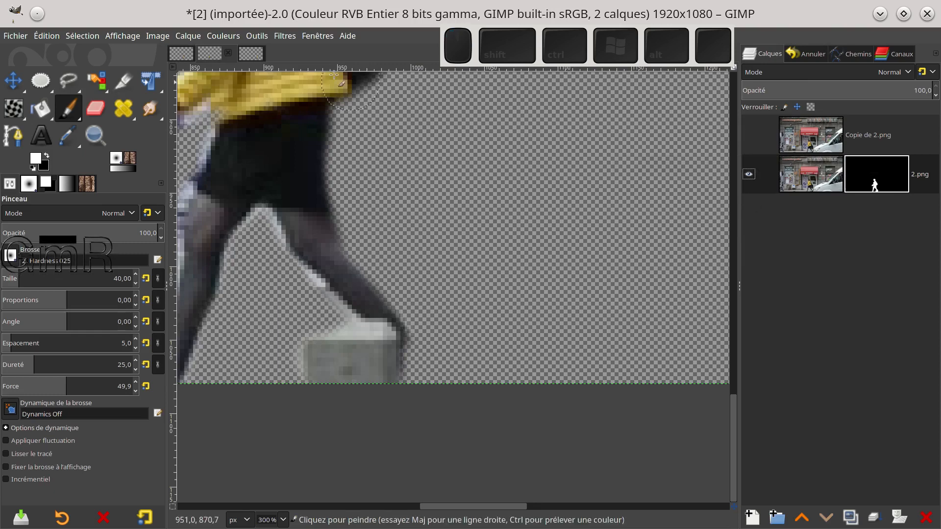
left_click(251, 54)
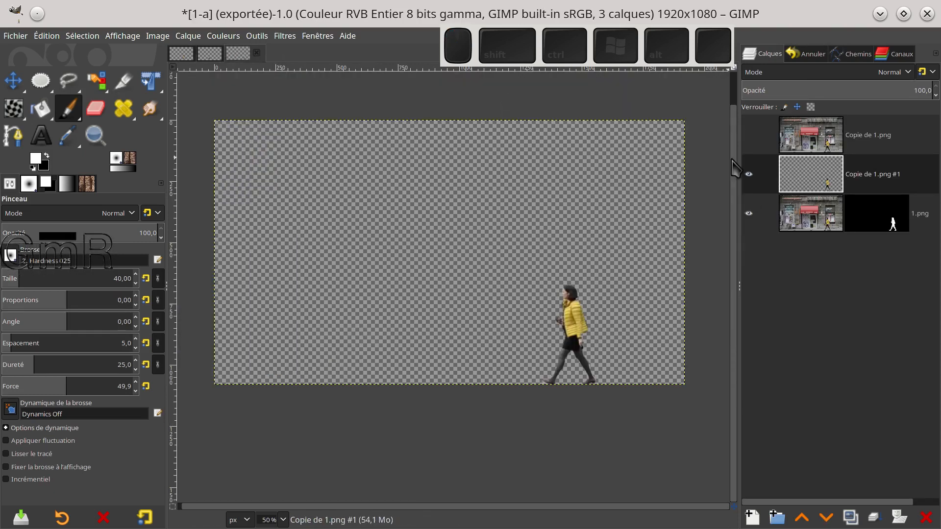
left_click_drag(814, 184, 314, 183)
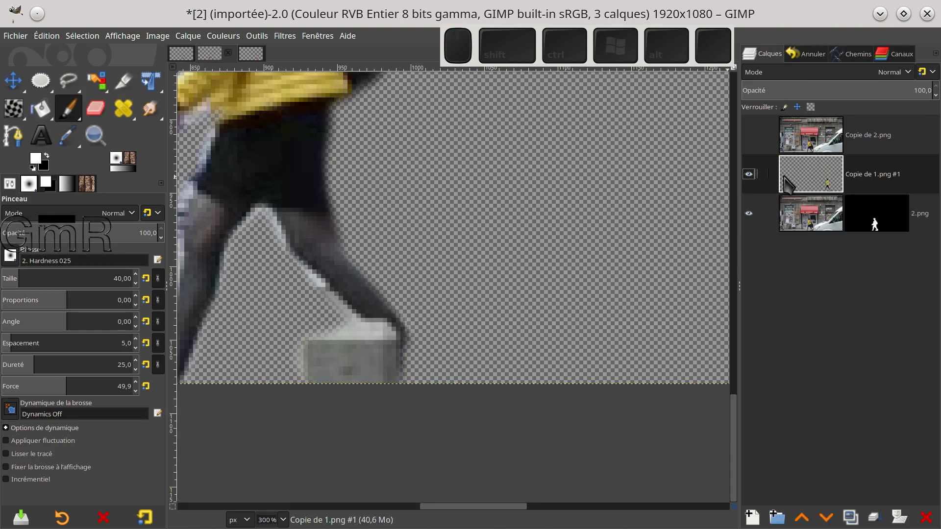
Move the copied cut-out over the woman in image 2, aligning its rear leg with her rear leg.
scroll(481, 279, "down", 1, "ctrl")
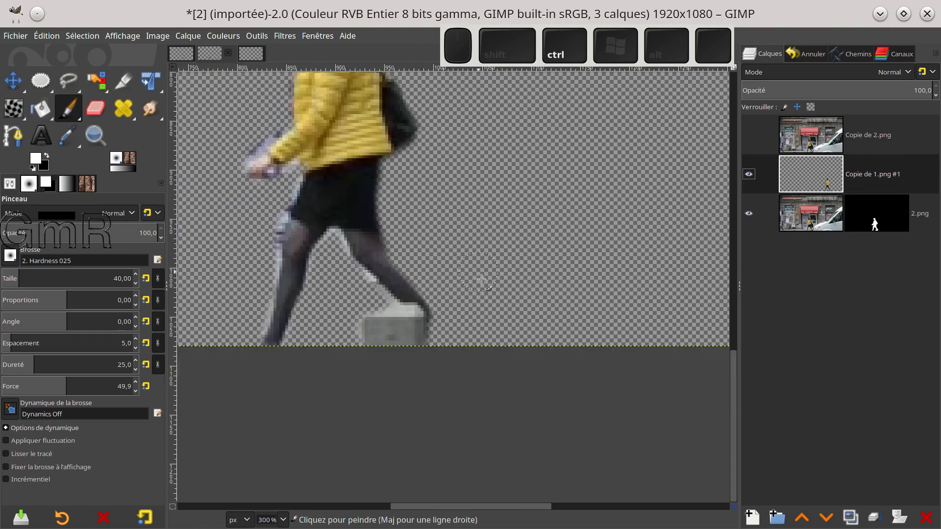
scroll(481, 279, "down", 6, "ctrl")
scroll(482, 278, "up", 1, "ctrl")
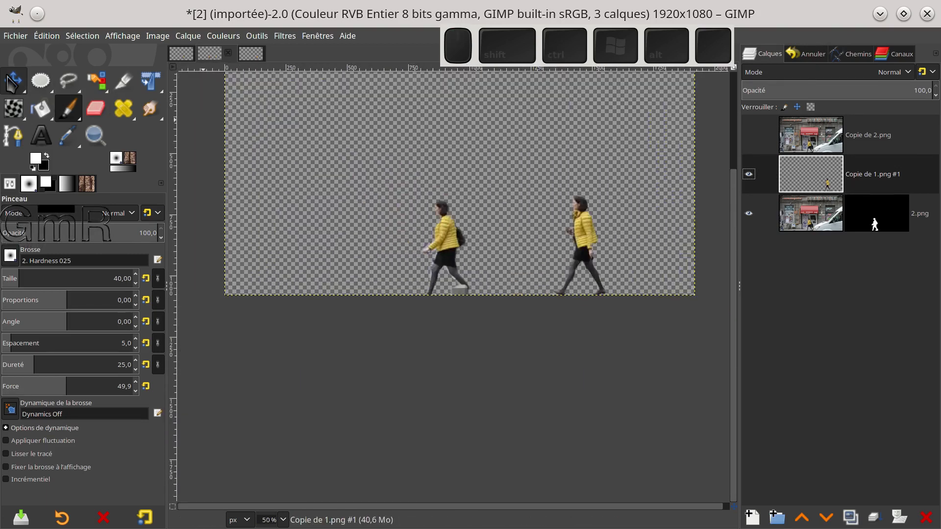
left_click(13, 82)
left_click_drag(586, 229, 461, 232)
scroll(461, 233, "up", 3, "ctrl")
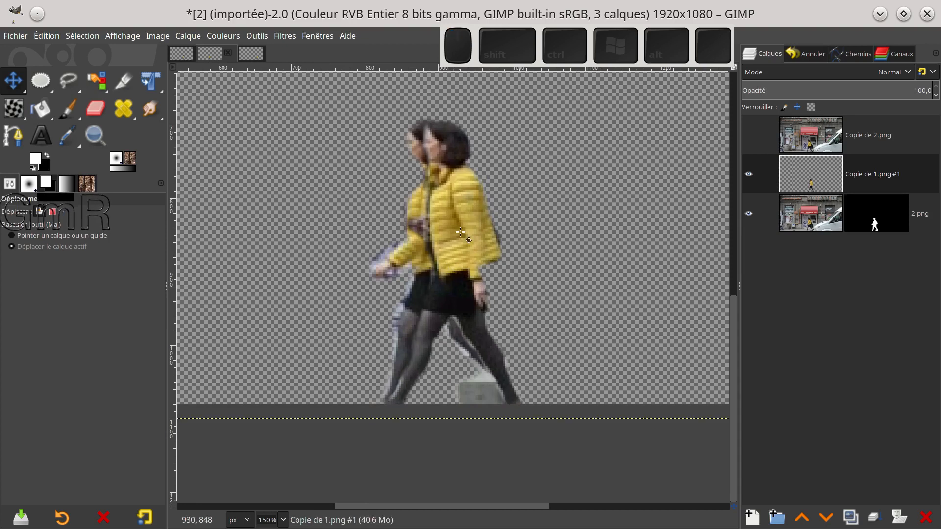
mouse_move(455, 265)
left_mouse_down()
mouse_move(449, 248)
mouse_move(438, 262)
mouse_move(448, 260)
left_mouse_up()
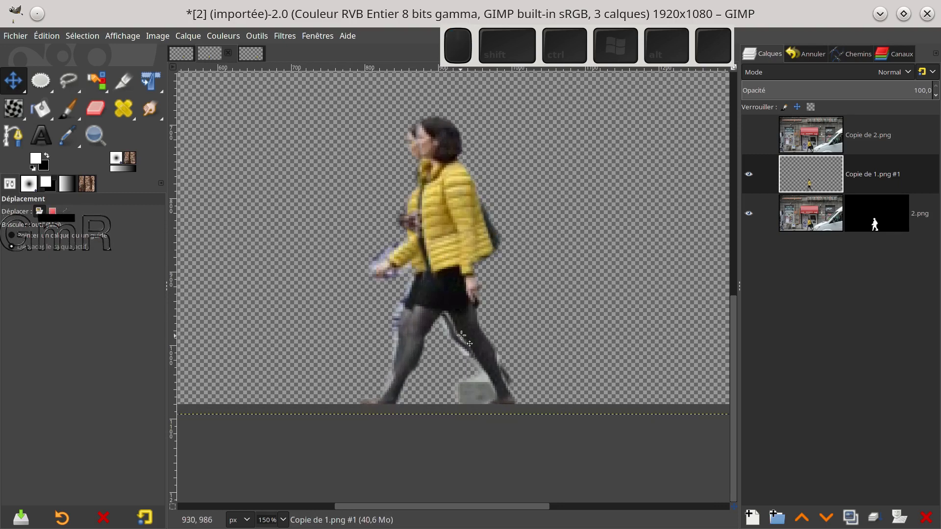
scroll(461, 336, "up", 4, "ctrl")
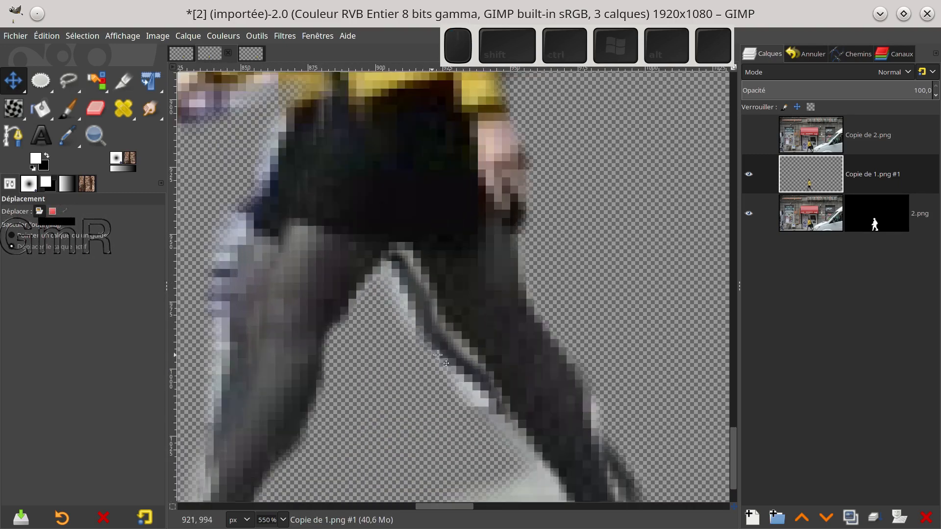
left_click_drag(466, 321, 456, 330)
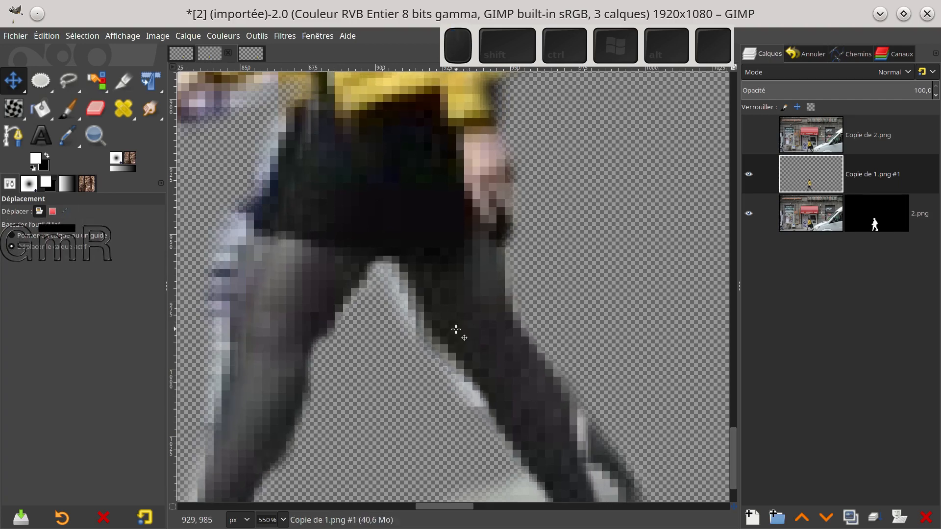
Start rotating the Copie de 1.png #1 layer and place its rotation pivot on the upper rear leg, at about X 928.91, Y 986.18.
scroll(456, 330, "down", 2, "ctrl")
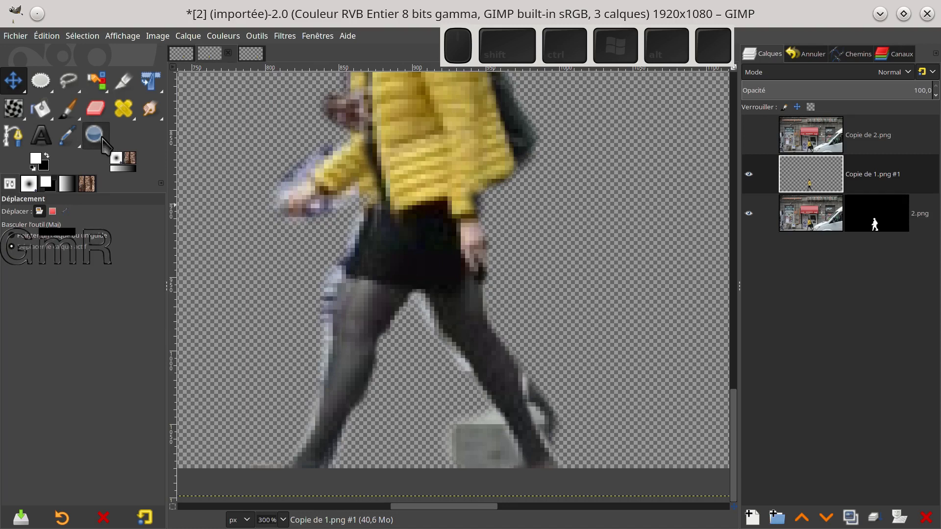
left_click_drag(156, 88, 186, 103)
scroll(401, 282, "down", 6, "ctrl")
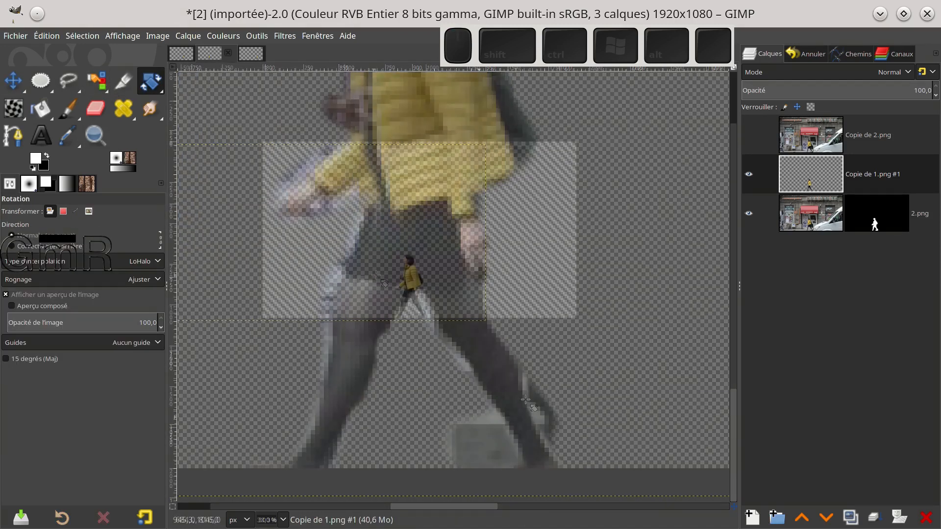
left_click(407, 283)
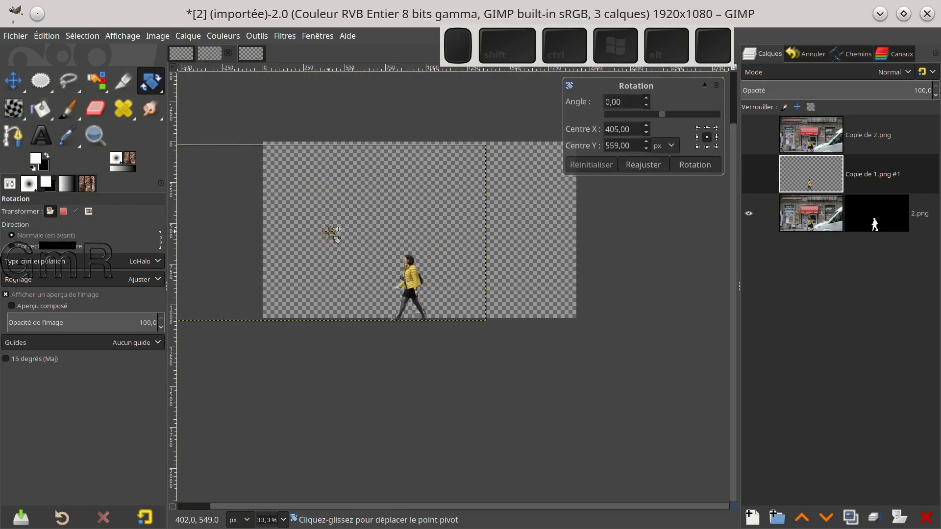
left_click_drag(330, 234, 417, 306)
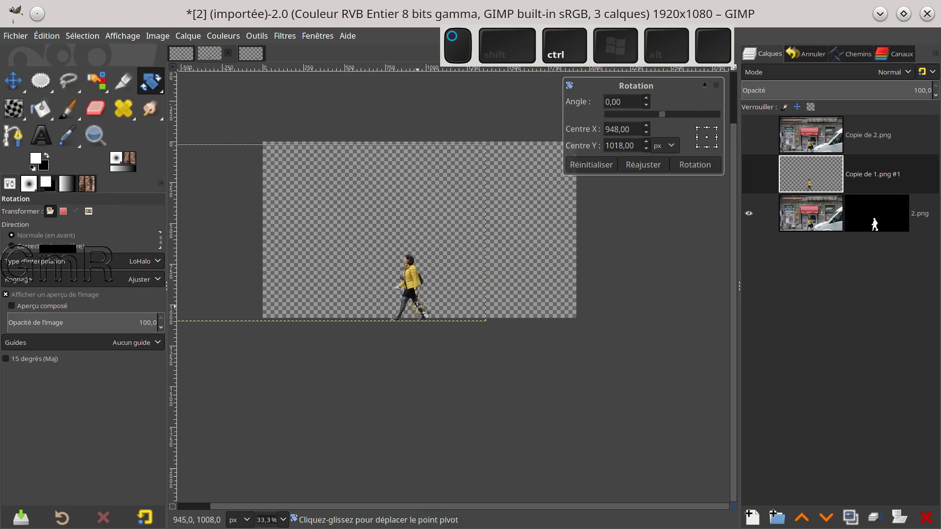
scroll(418, 307, "up", 6, "ctrl")
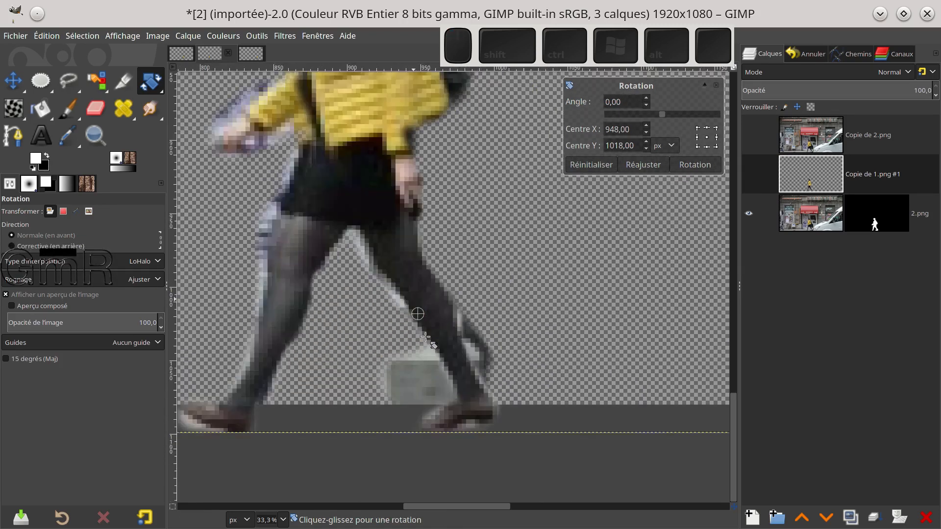
scroll(426, 337, "up", 2, "ctrl")
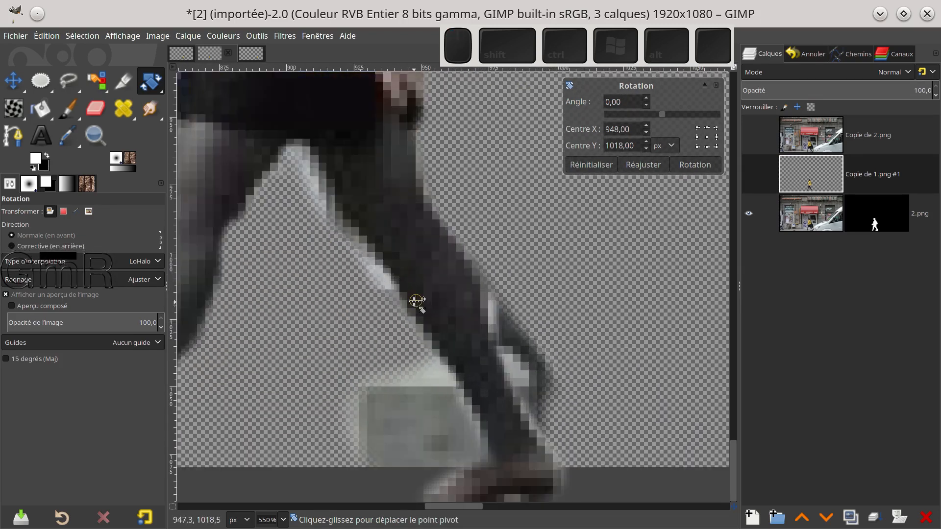
left_click_drag(416, 300, 364, 215)
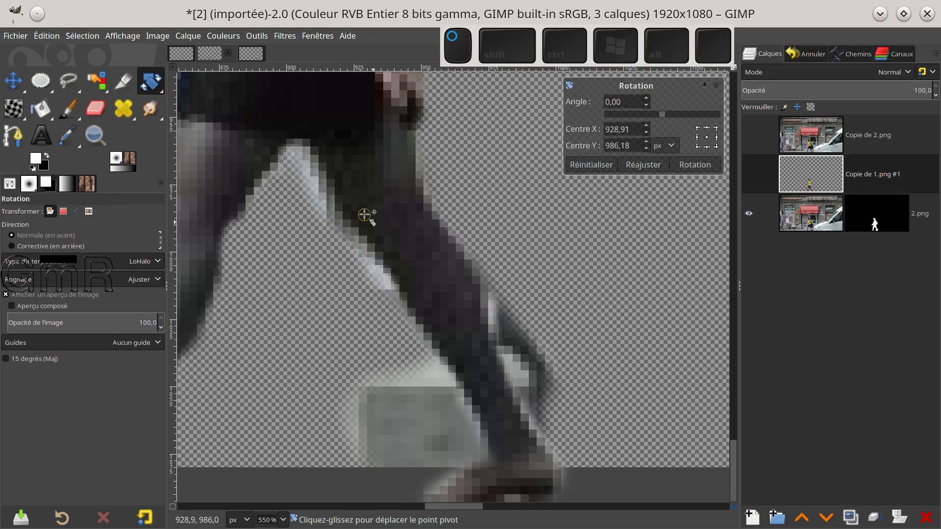
Rotate the Copie de 1.png #1 layer by about -10.42° so its rear leg follows the leg underneath, and apply the rotation.
left_click_drag(517, 454, 567, 452)
left_click_drag(574, 452, 577, 451)
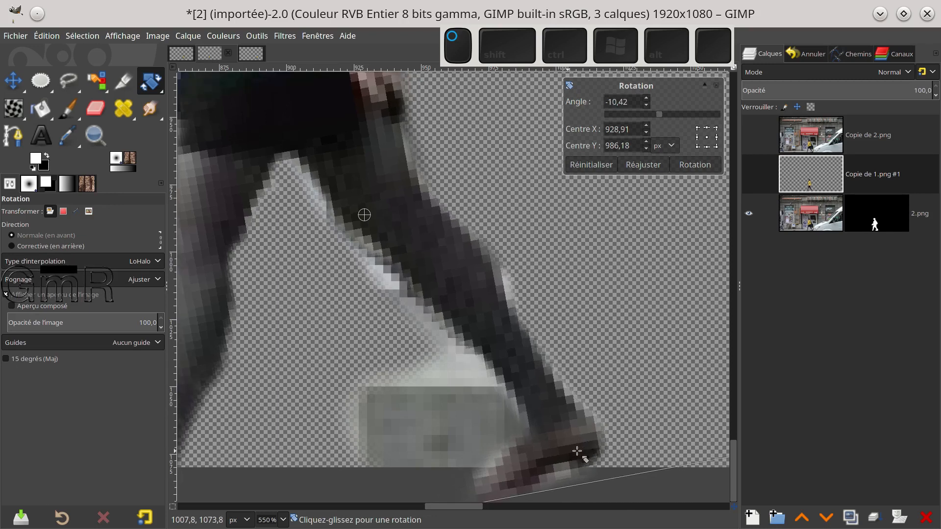
scroll(588, 409, "down", 2)
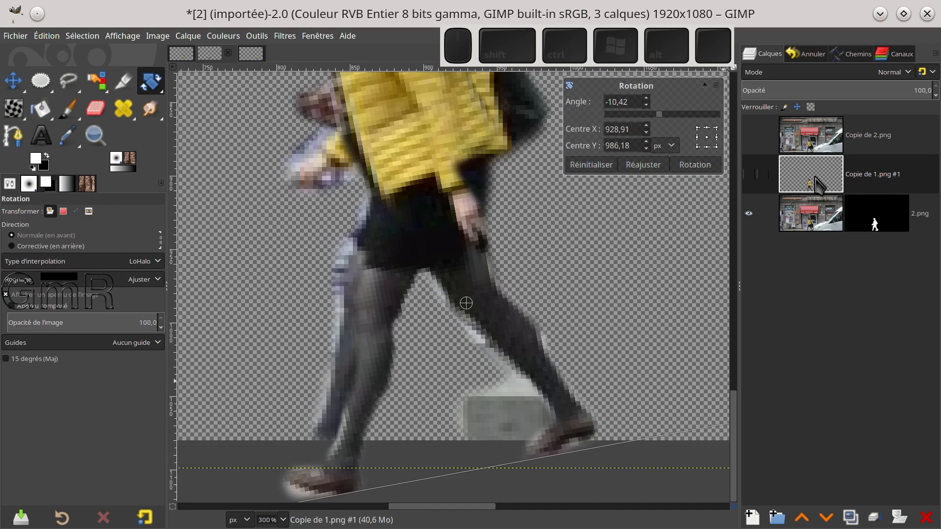
left_click(694, 164)
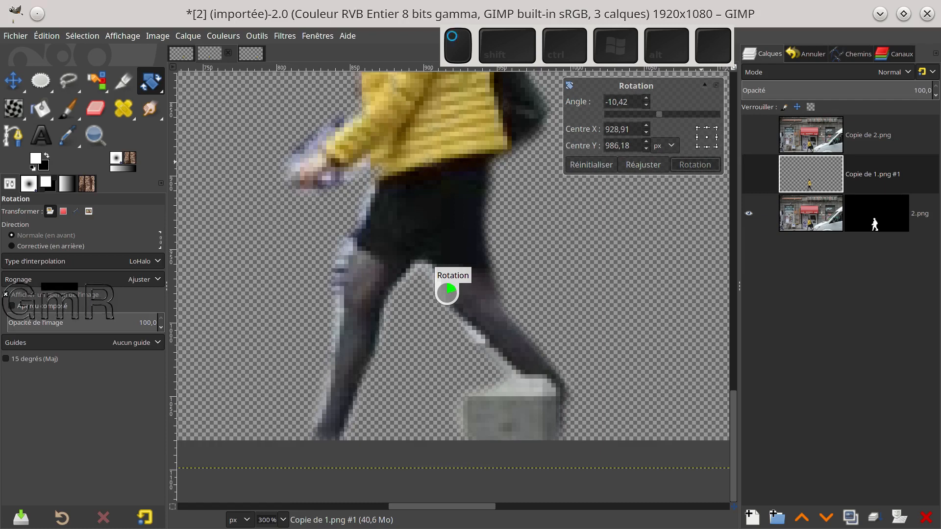
Add a white (full opacity) layer mask to the Copie de 1.png #1 layer.
right_click(806, 181)
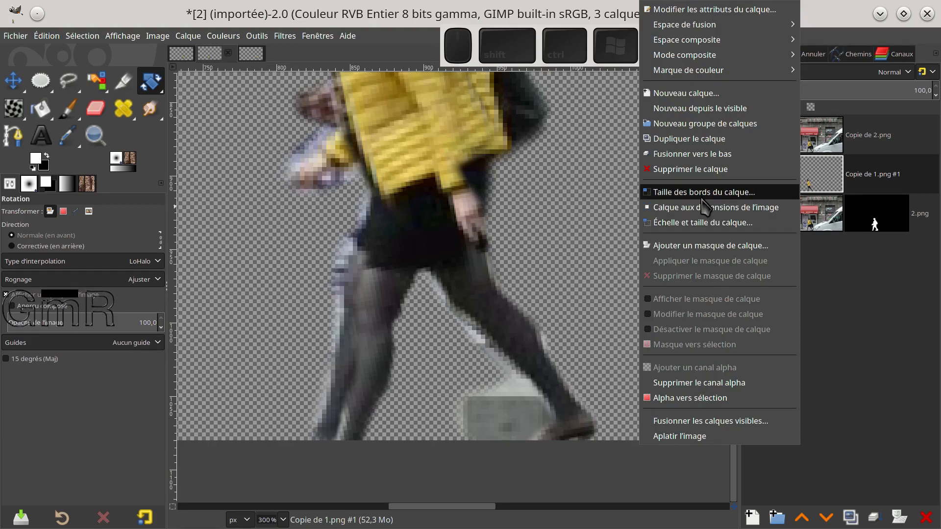
left_click(701, 245)
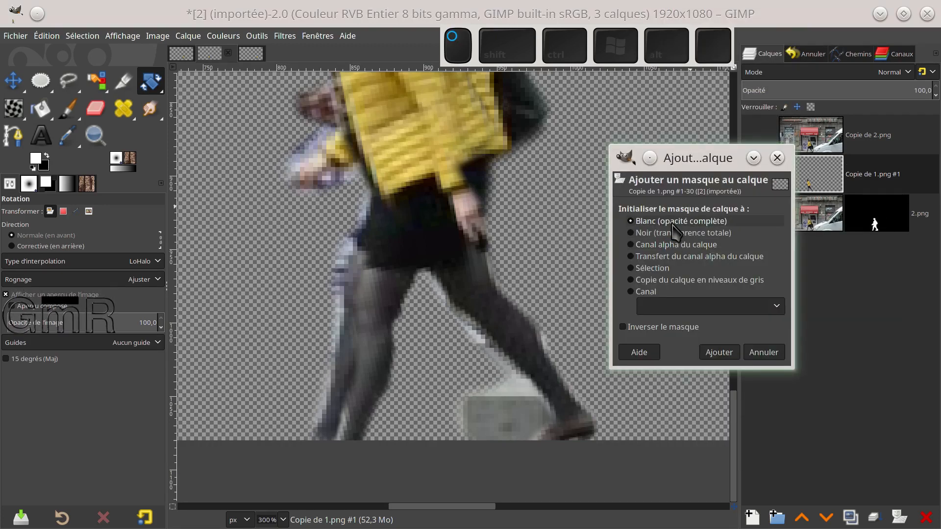
left_click(714, 352)
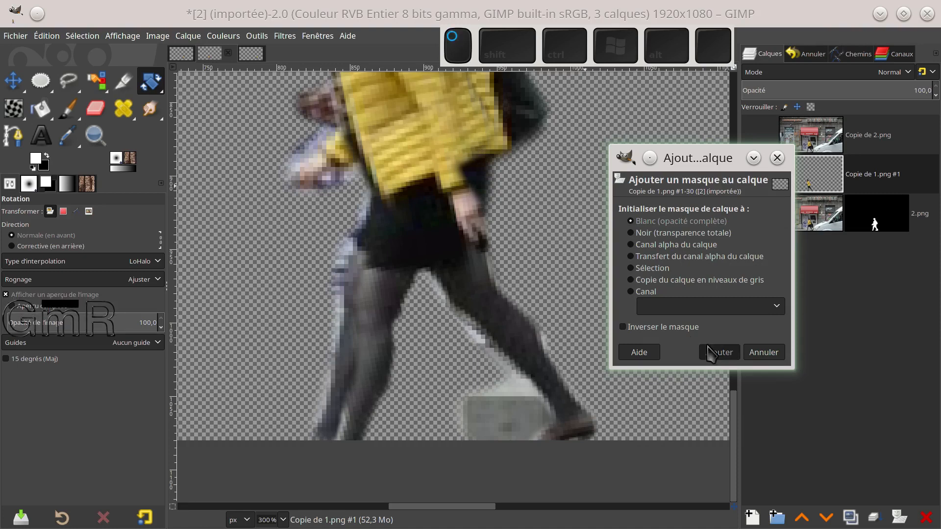
With a size 146 brush, paint black on the Copie de 1.png #1 mask over the hips and upper legs.
left_click(67, 110)
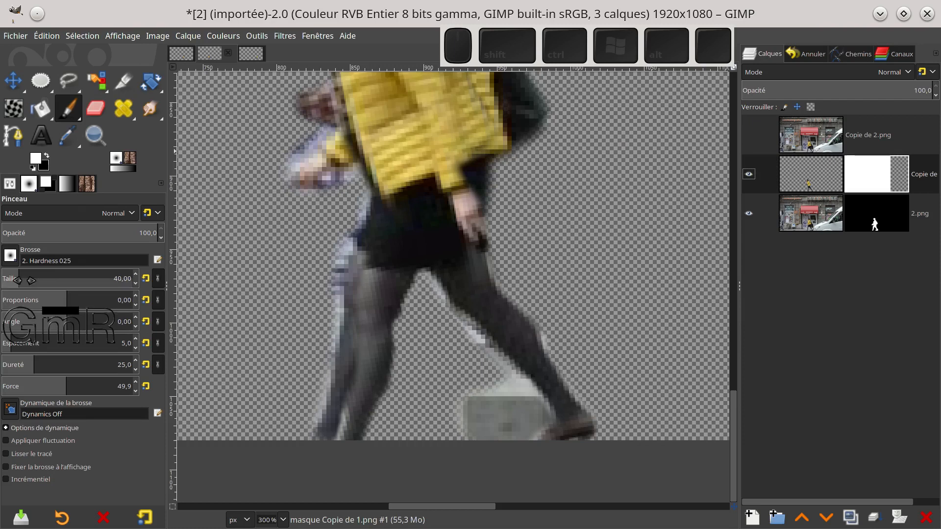
left_click(42, 279)
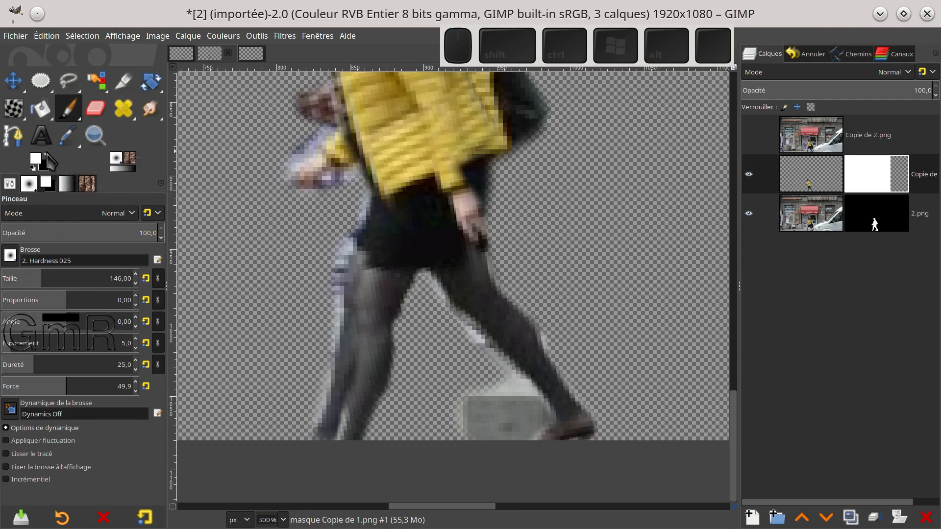
left_click(47, 156)
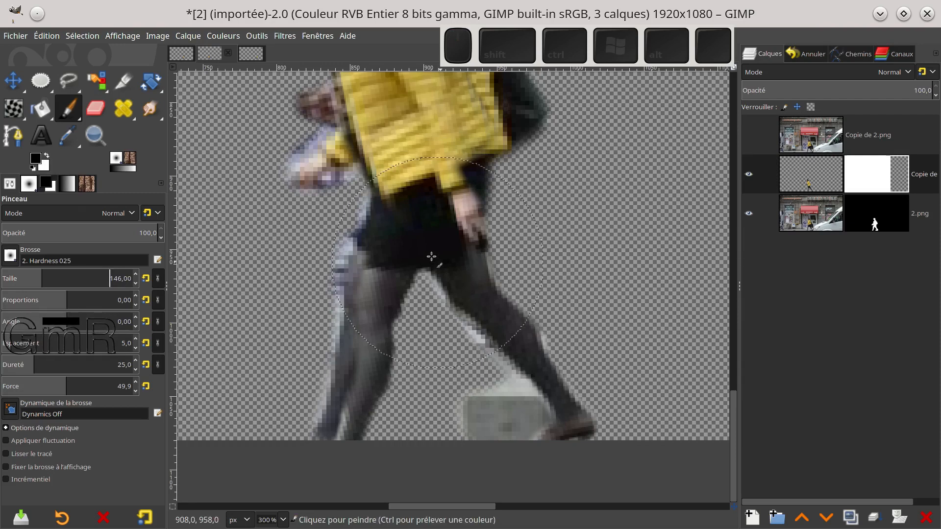
left_click(458, 287)
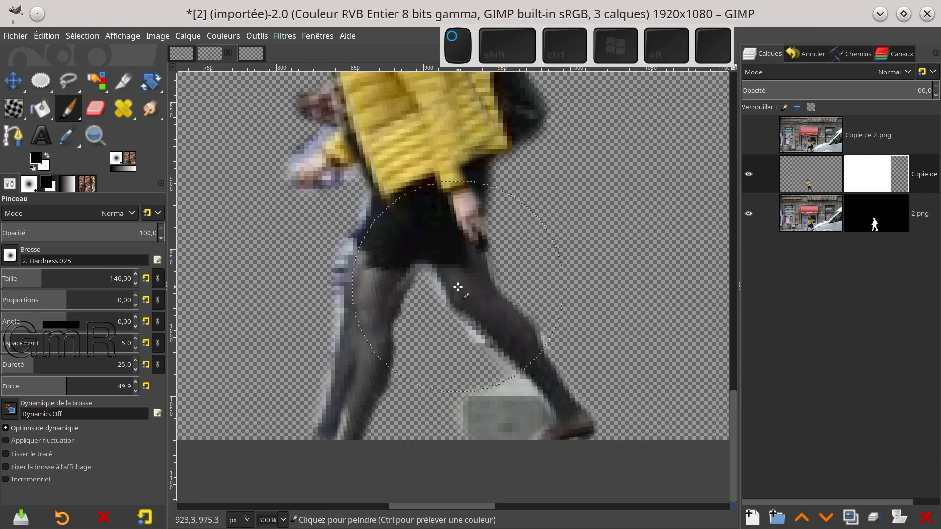
mouse_move(448, 265)
left_mouse_down()
mouse_move(410, 257)
mouse_move(368, 332)
left_mouse_up()
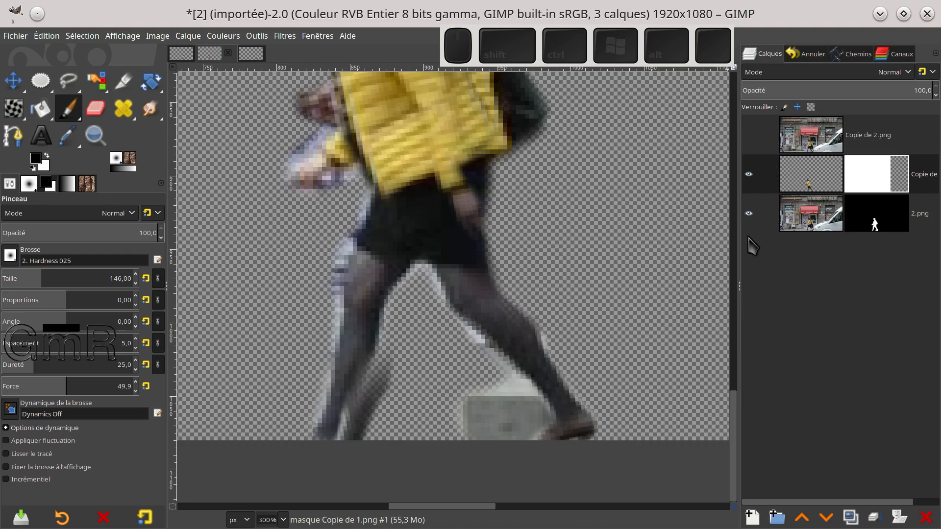
Hide the 2.png layer, mask out everything on the copied layer except the rear lower leg and foot, and show 2.png again.
left_click(749, 214)
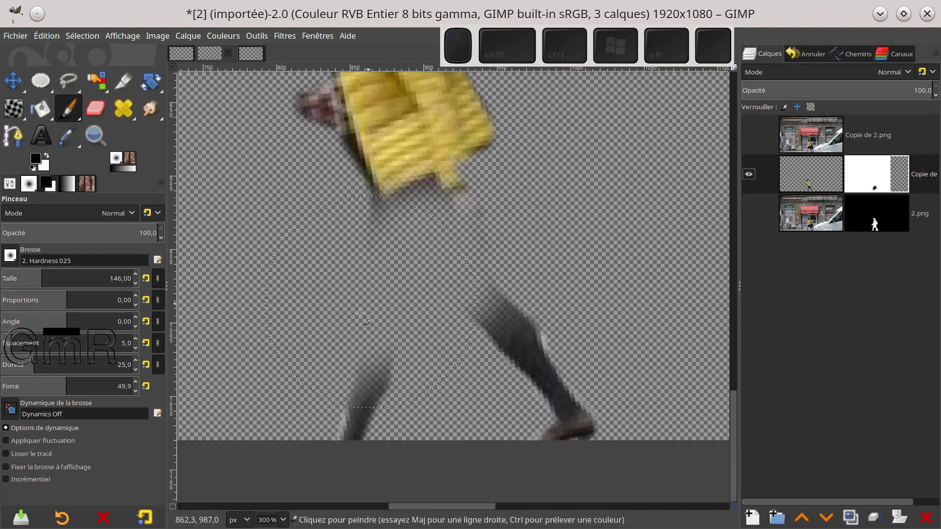
left_click_drag(353, 347, 346, 399)
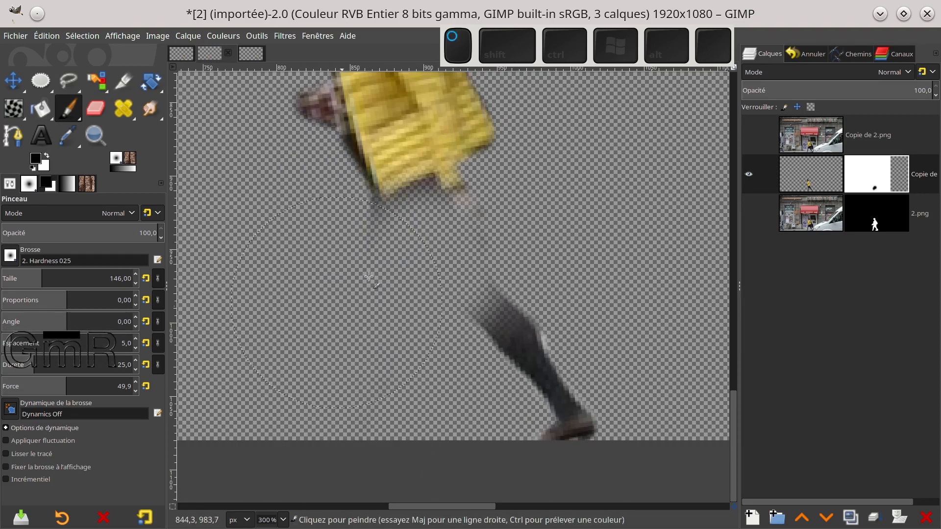
mouse_move(407, 229)
left_mouse_down()
mouse_move(422, 167)
mouse_move(407, 142)
mouse_move(411, 113)
mouse_move(400, 108)
left_mouse_up()
key("1")
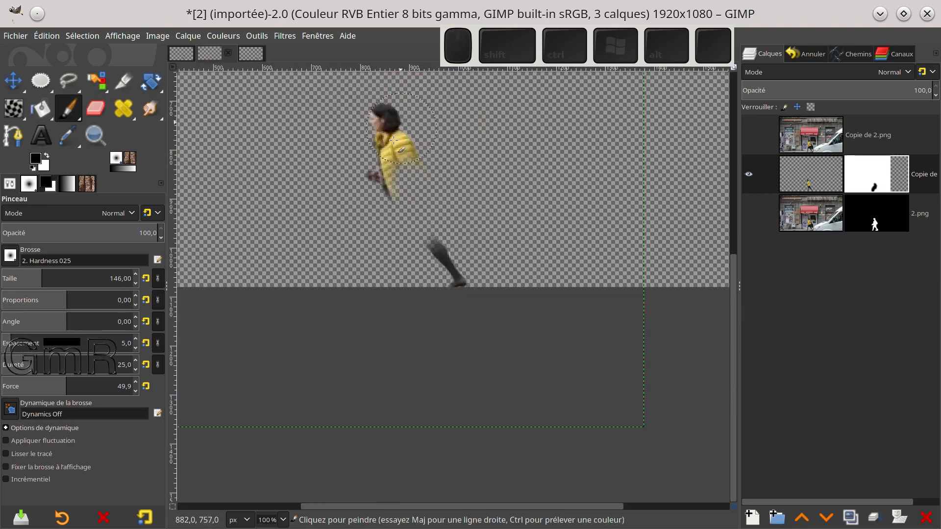
mouse_move(376, 145)
left_mouse_down()
mouse_move(386, 123)
mouse_move(392, 146)
mouse_move(425, 167)
mouse_move(437, 193)
mouse_move(388, 179)
mouse_move(362, 199)
left_mouse_up()
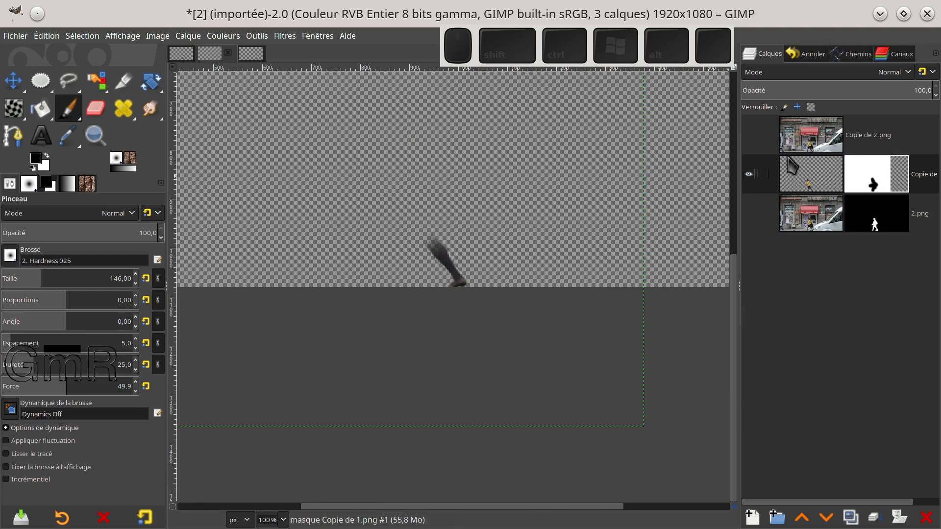
left_click(749, 214)
Set the brush size to 36 and paint black on the copied layer's mask over the grey block beside the rear foot.
scroll(512, 243, "up", 2)
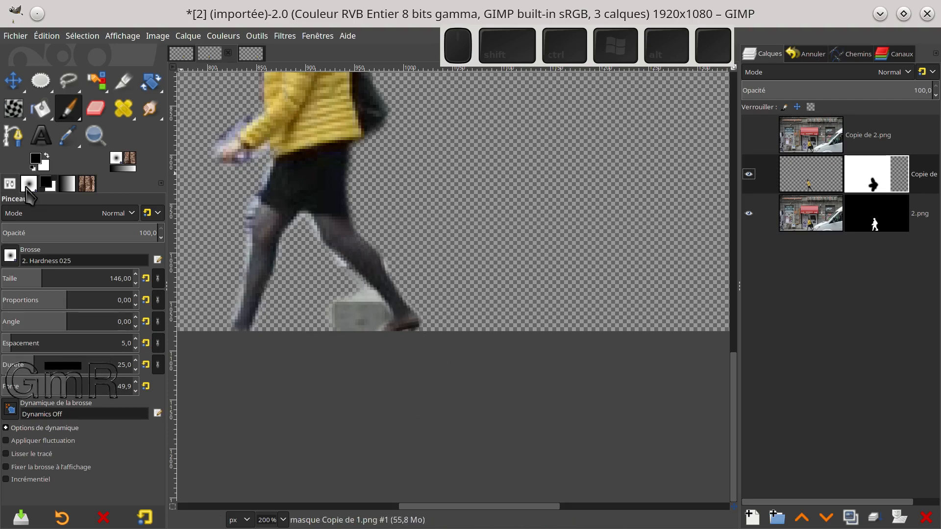
left_click(18, 279)
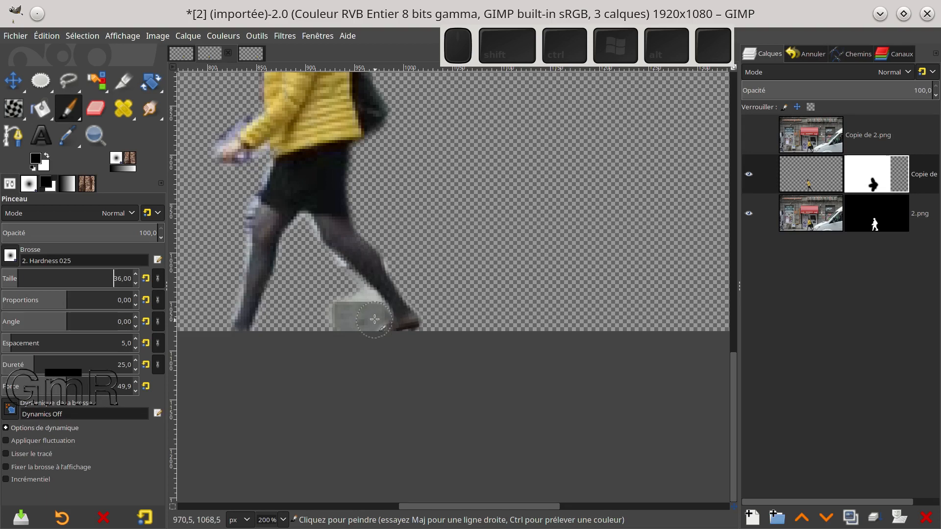
left_click_drag(375, 317, 379, 326)
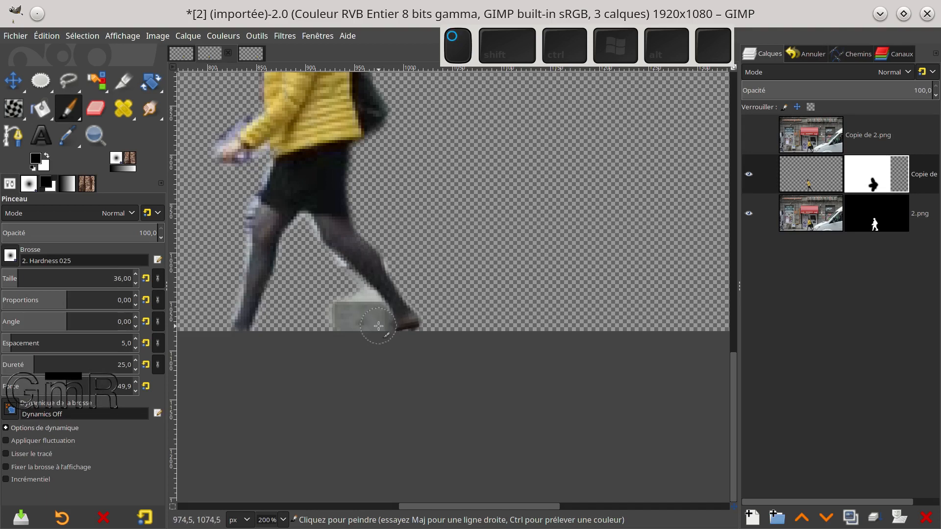
scroll(375, 338, "up", 2, "ctrl")
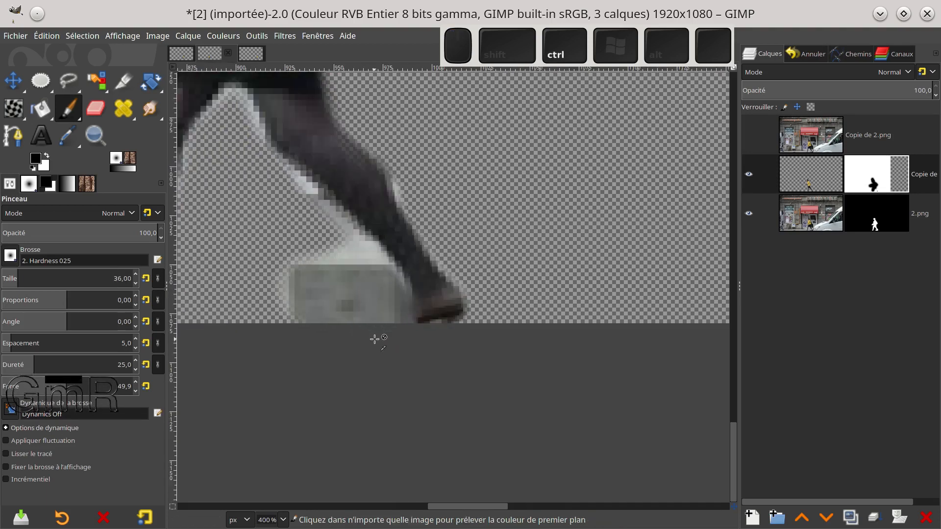
Outline the grey block beside the rear foot with a closed Free Select polygon.
left_click(69, 84)
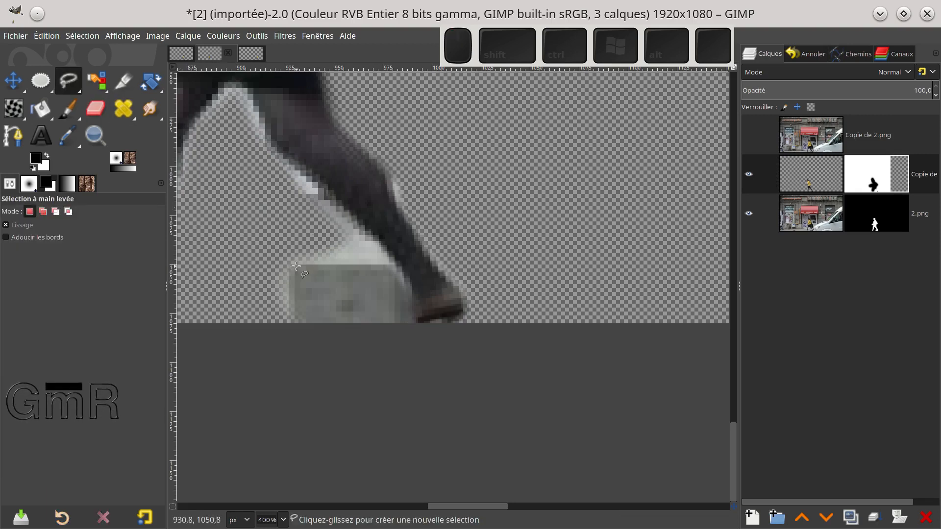
left_click_drag(291, 267, 369, 270)
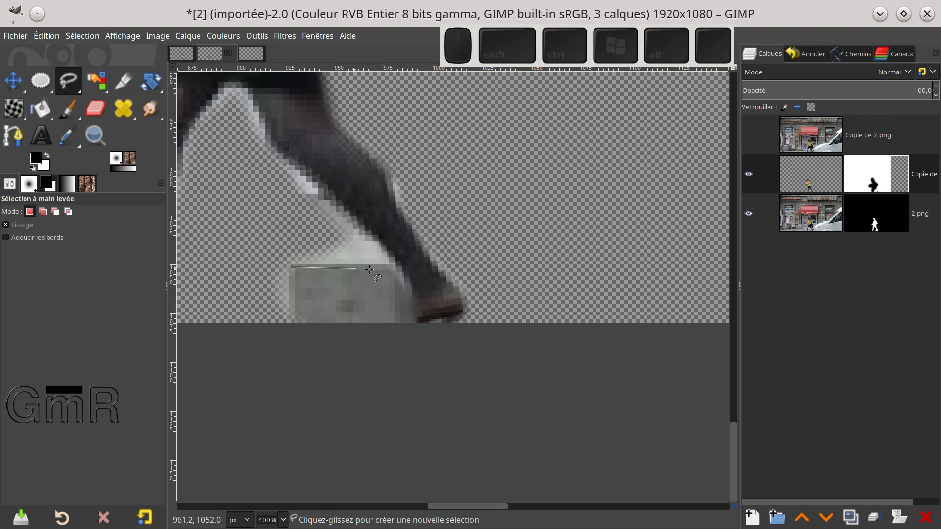
left_click(412, 283)
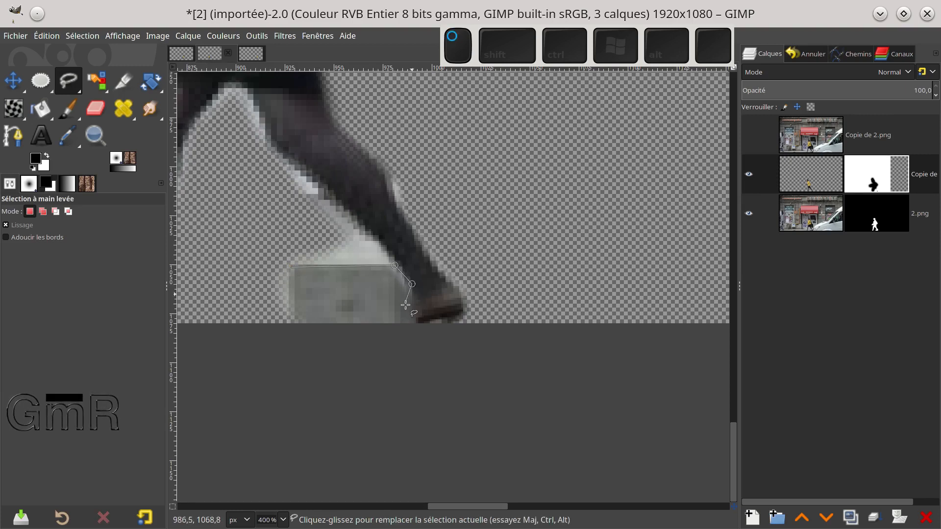
left_click(412, 345)
left_click(273, 344)
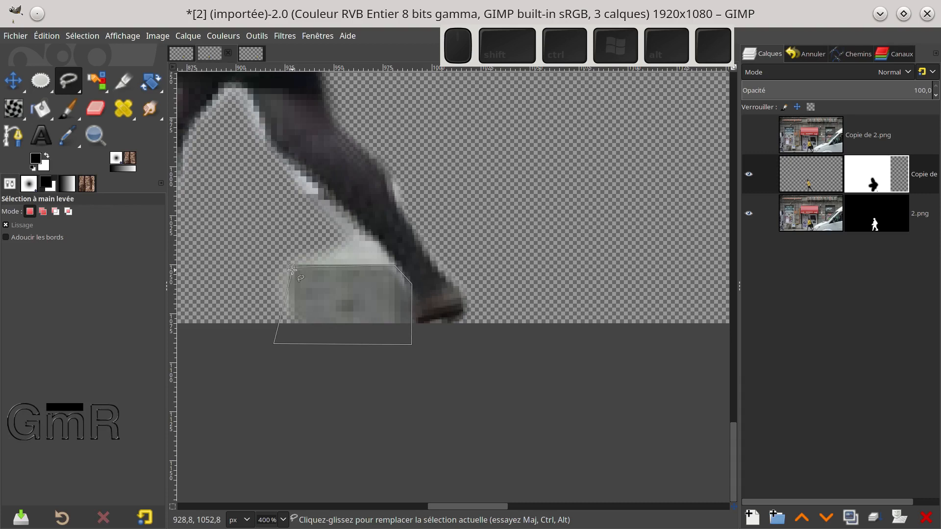
left_click(291, 267)
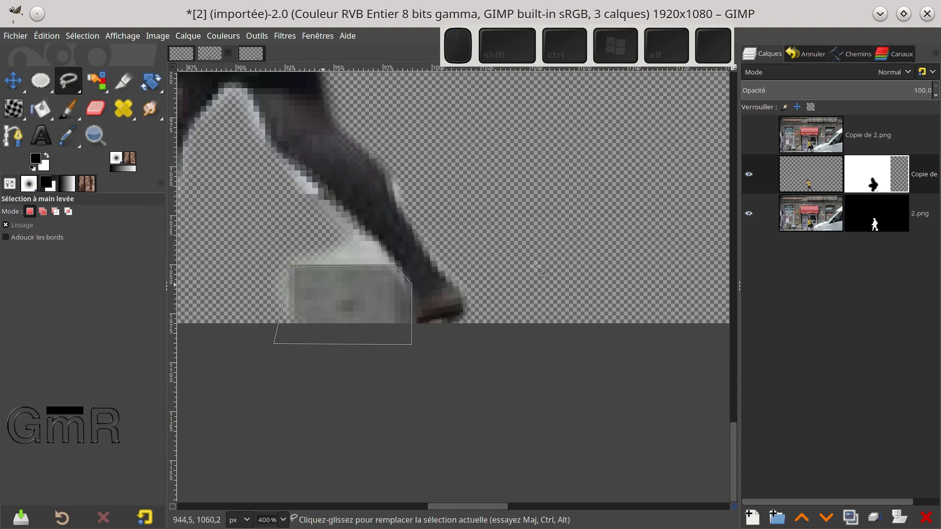
Fill the selected block area with black on the Copie de 1.png #1 mask and clear the selection.
left_click_drag(41, 109, 344, 291)
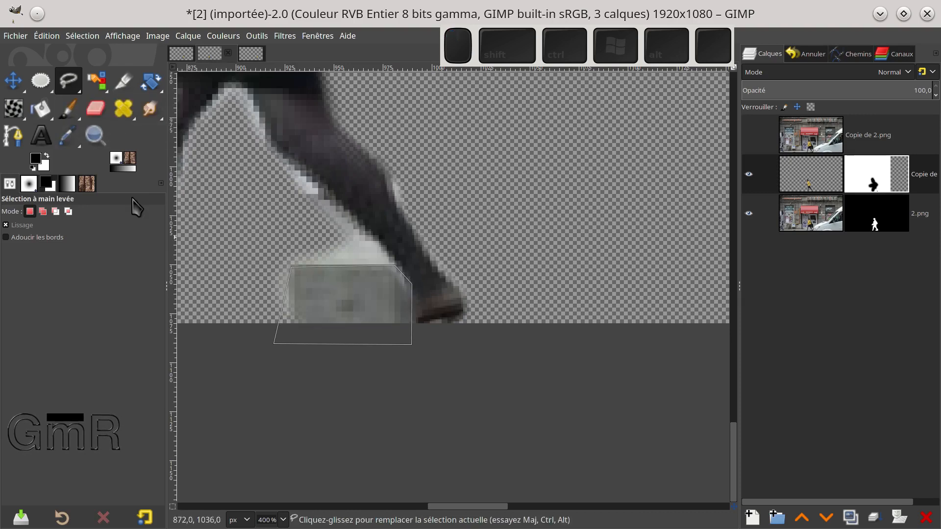
left_click(40, 109)
left_click(342, 288)
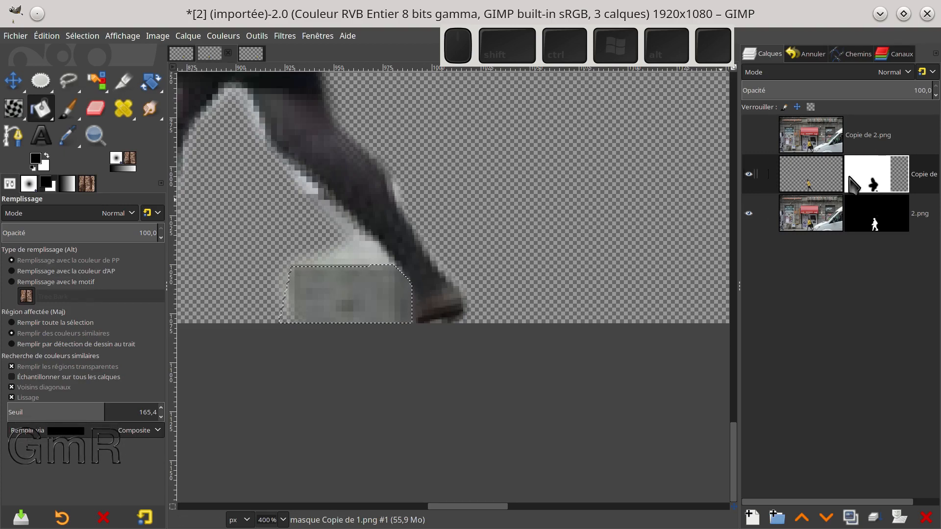
key("ctrl+shift")
key("ctrl+shift+a")
left_click(81, 37)
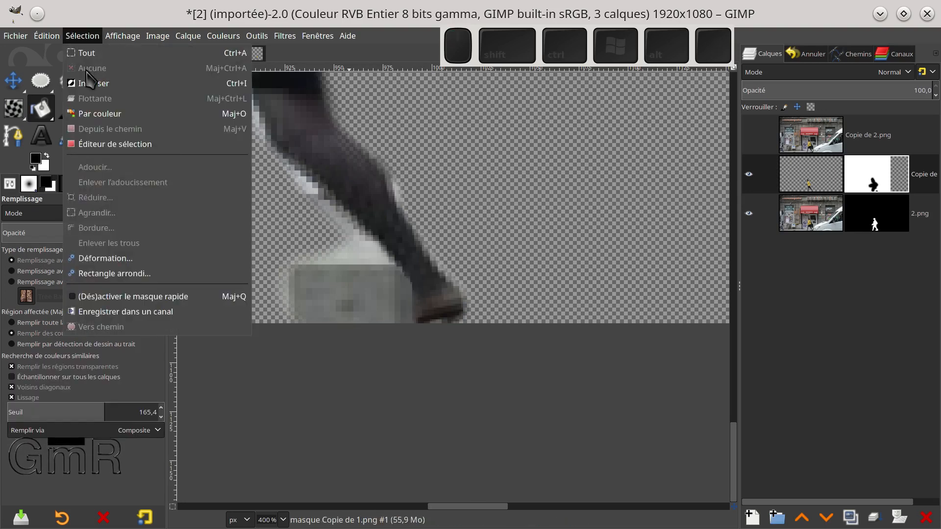
left_click(435, 358)
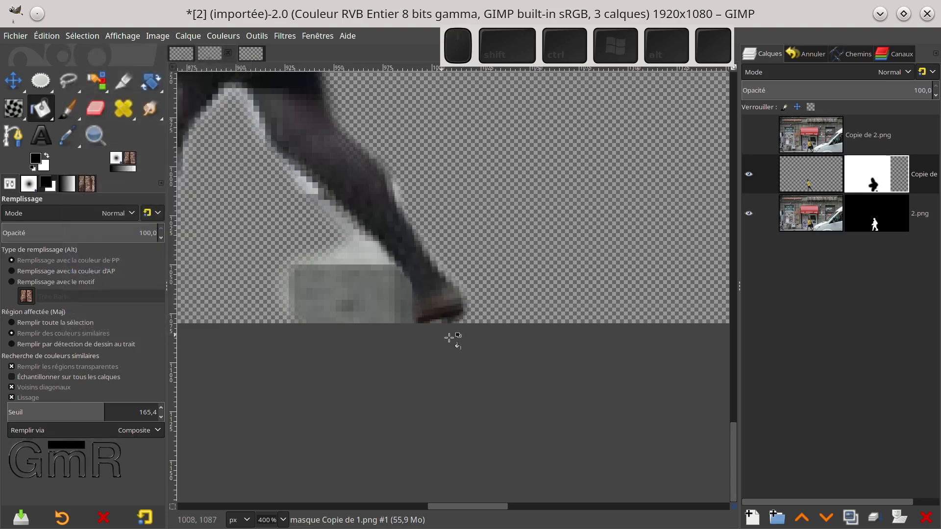
Toggle the visibility of the copied leg layer and Copie de 2.png to compare the repaired rear foot with the original still.
scroll(476, 289, "down", 1)
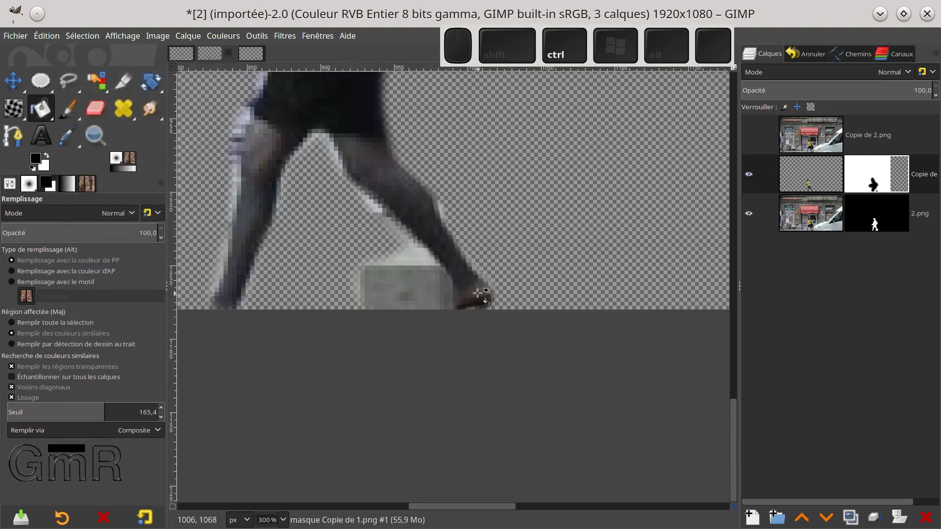
left_click(747, 175)
left_click(745, 175)
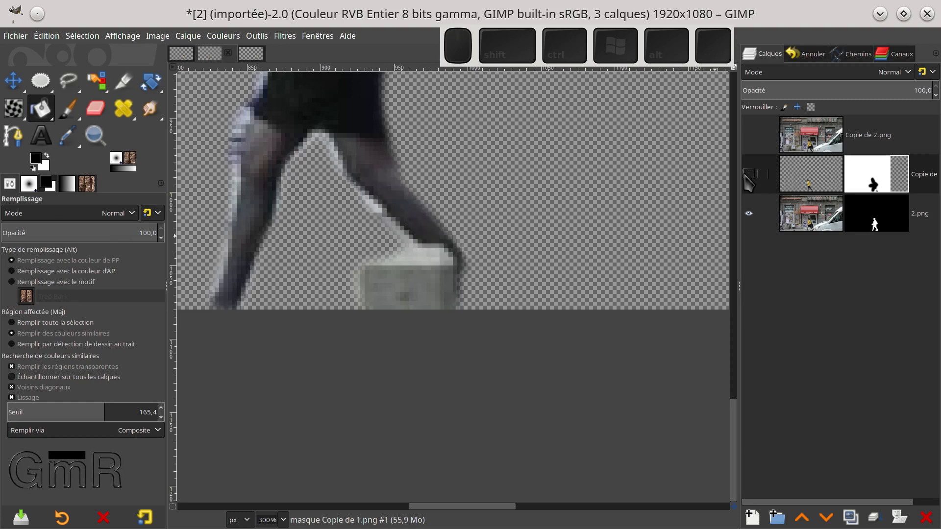
left_click(748, 175)
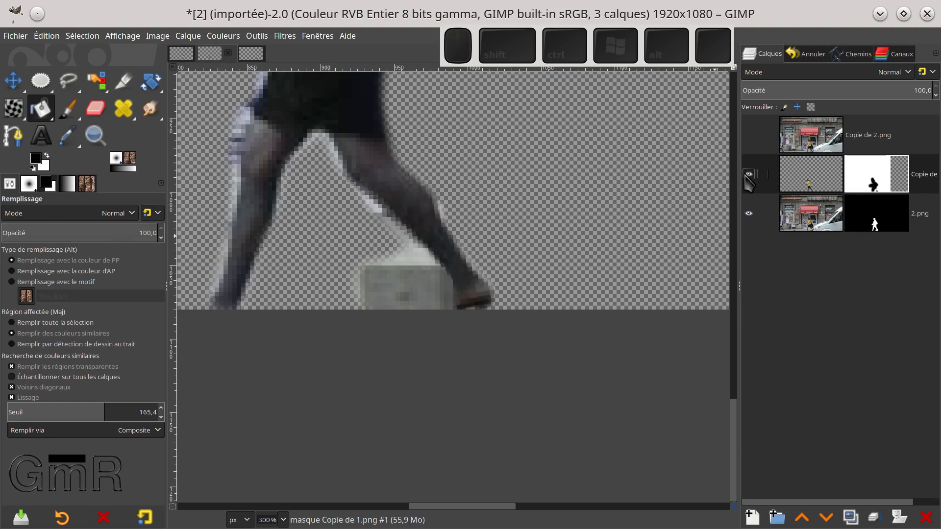
left_click(749, 136)
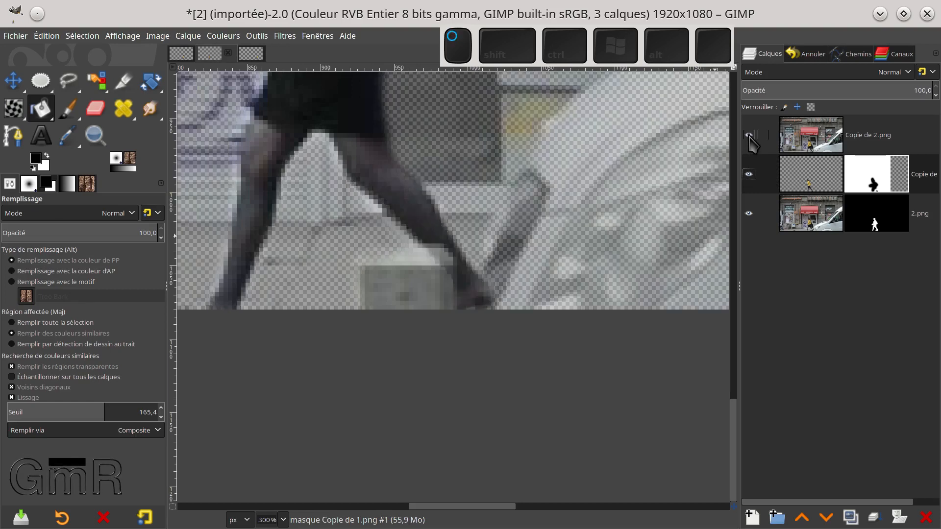
left_click(749, 135)
left_click(748, 136)
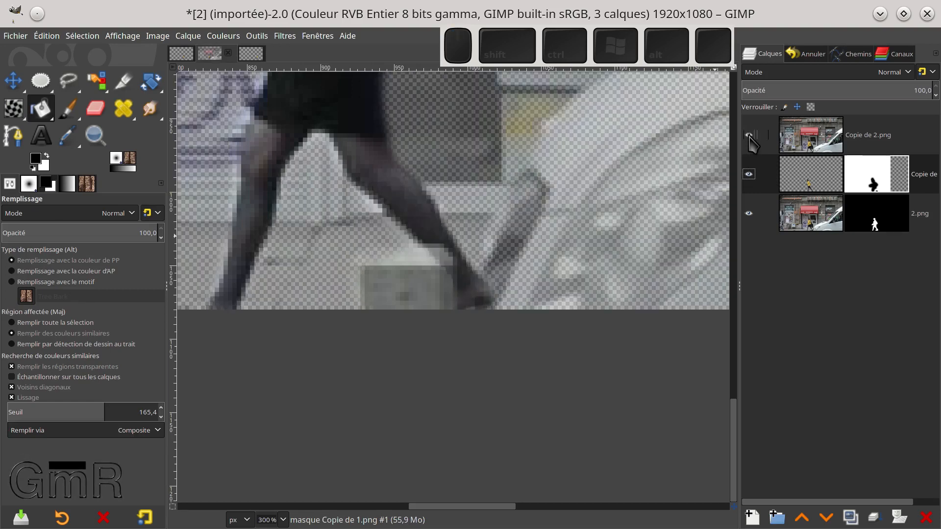
left_click(750, 135)
left_click(750, 135)
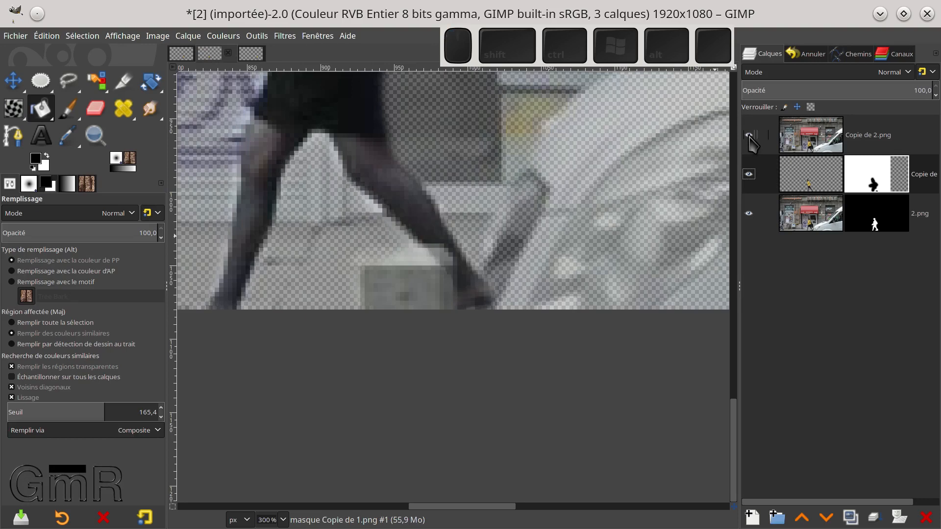
left_click(749, 175)
left_click(749, 175)
left_click(749, 175)
left_click(749, 176)
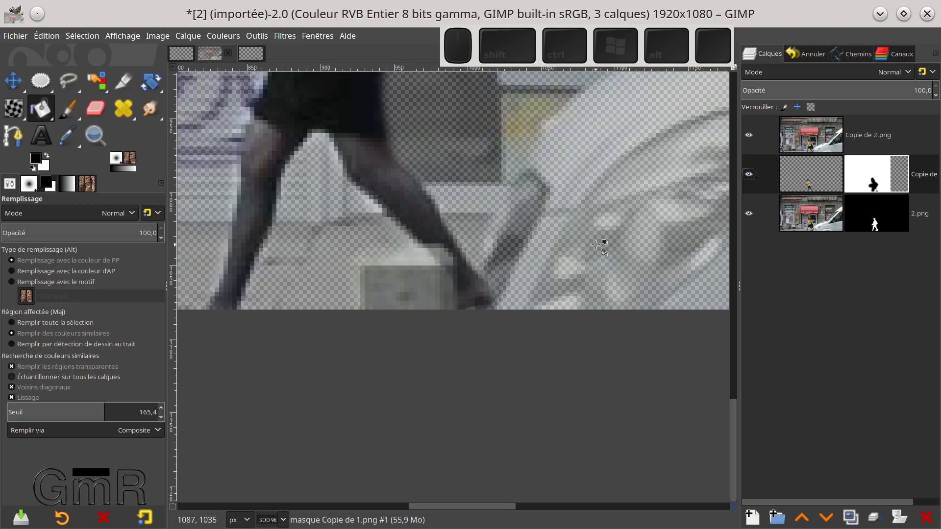
scroll(519, 262, "down", 3, "ctrl")
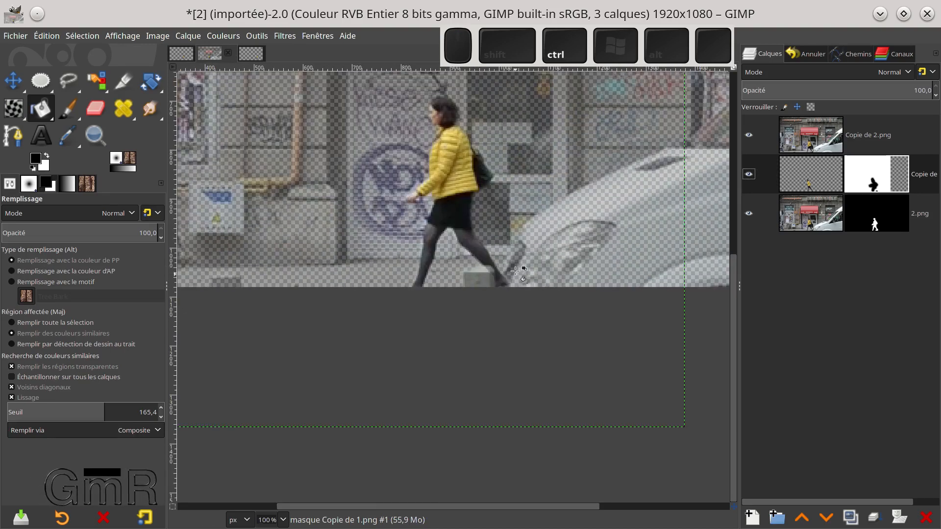
scroll(516, 271, "up", 2, "ctrl")
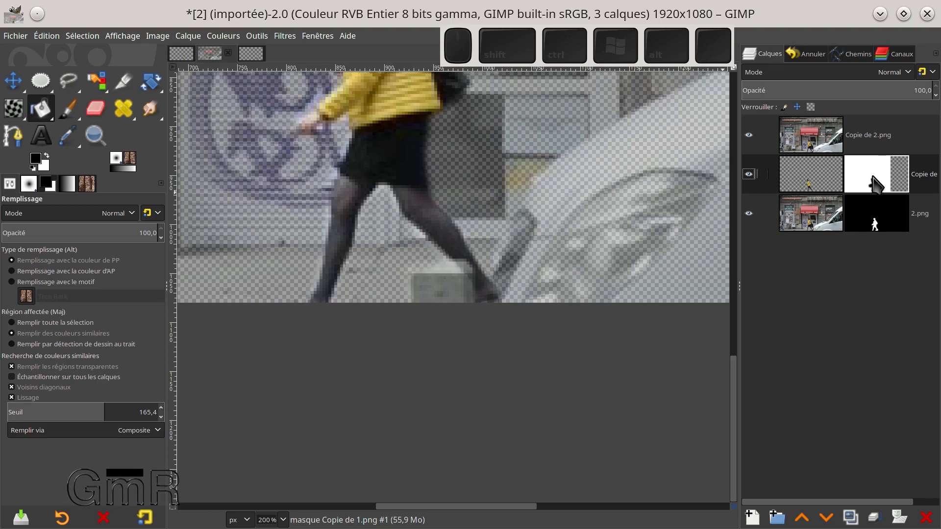
Paint black with the Paintbrush on the Copie de 1.png #1 mask behind the rear calf and compare against Copie de 2.png.
left_click(69, 109)
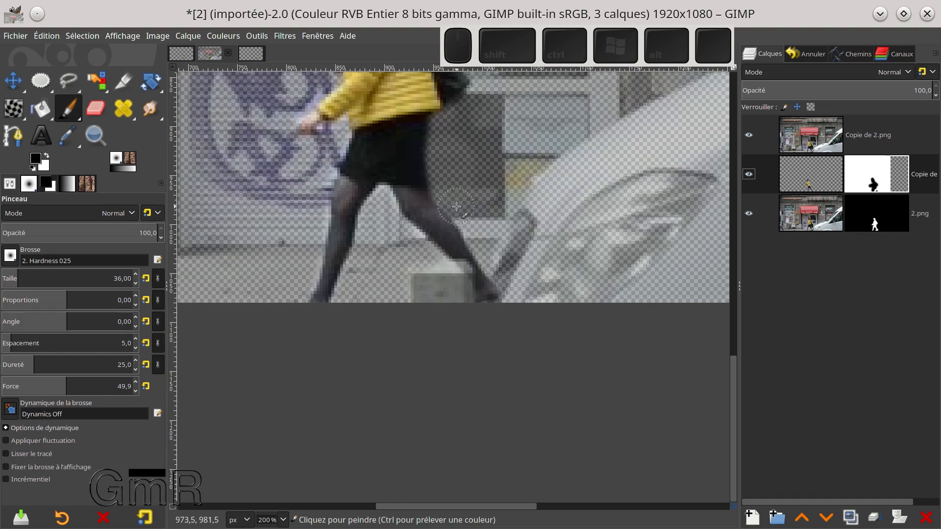
left_click_drag(460, 211, 465, 221)
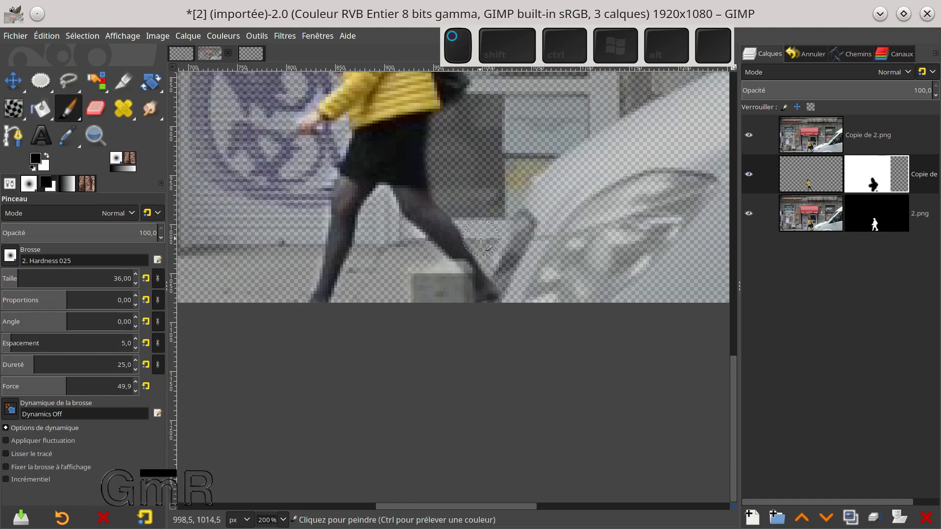
left_click_drag(481, 237, 495, 236)
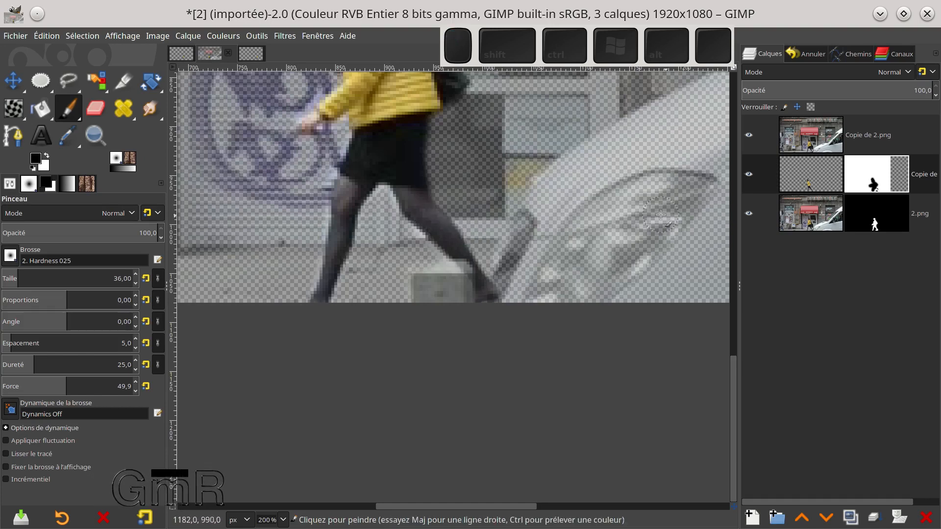
scroll(552, 225, "down", 2)
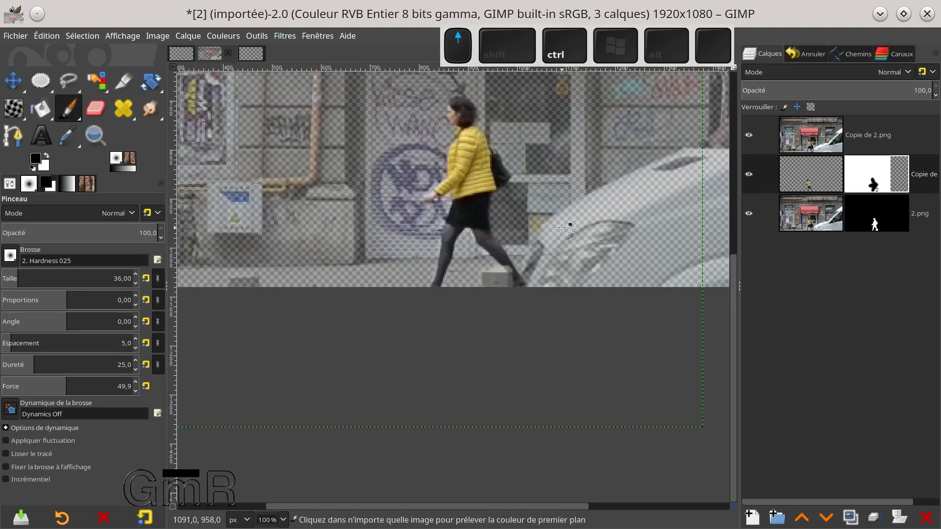
scroll(562, 227, "up", 3)
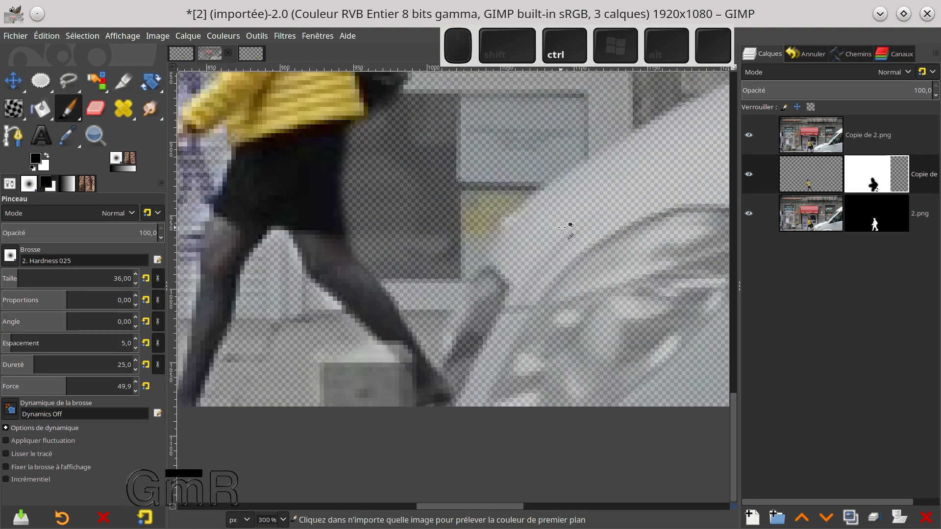
left_click(749, 135)
left_click(748, 135)
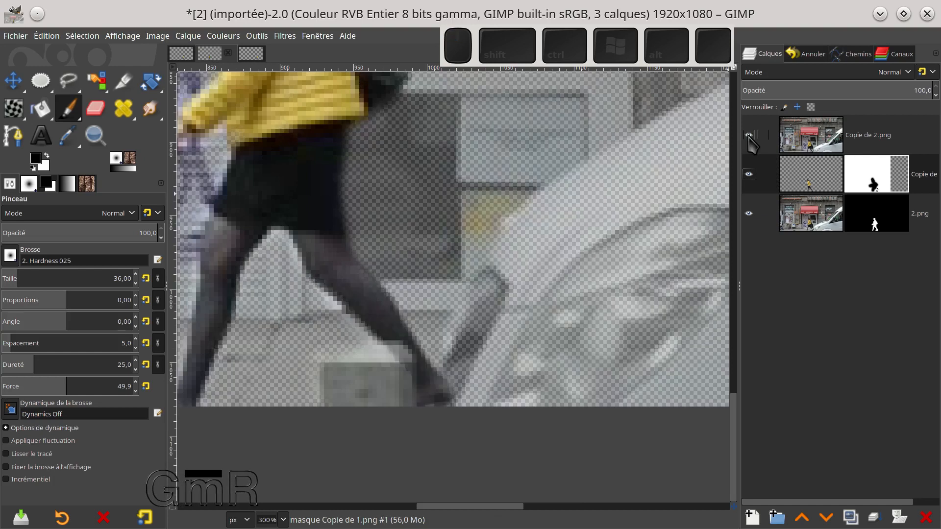
Merge the Copie de 1.png #1 layer down into 2.png, check the cutout with Copie de 2.png toggled, and undo the merge.
left_click(814, 178)
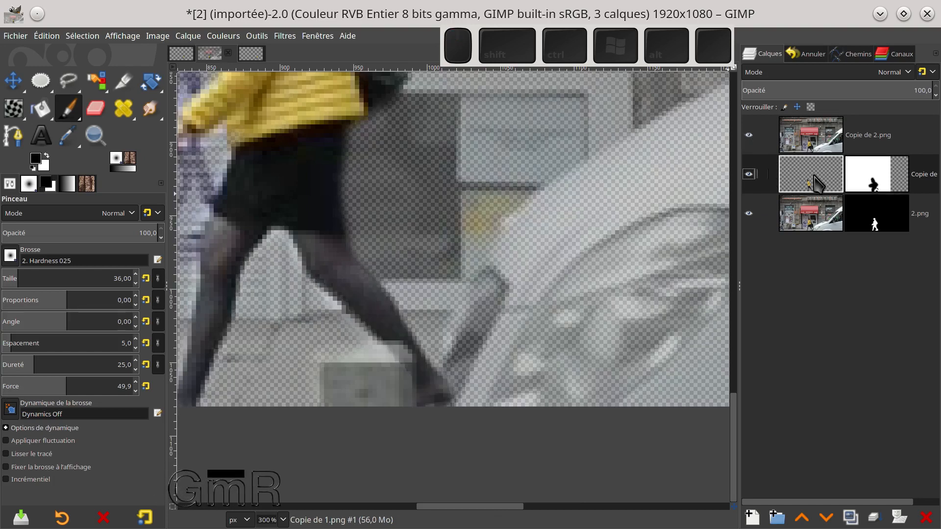
left_click(875, 518)
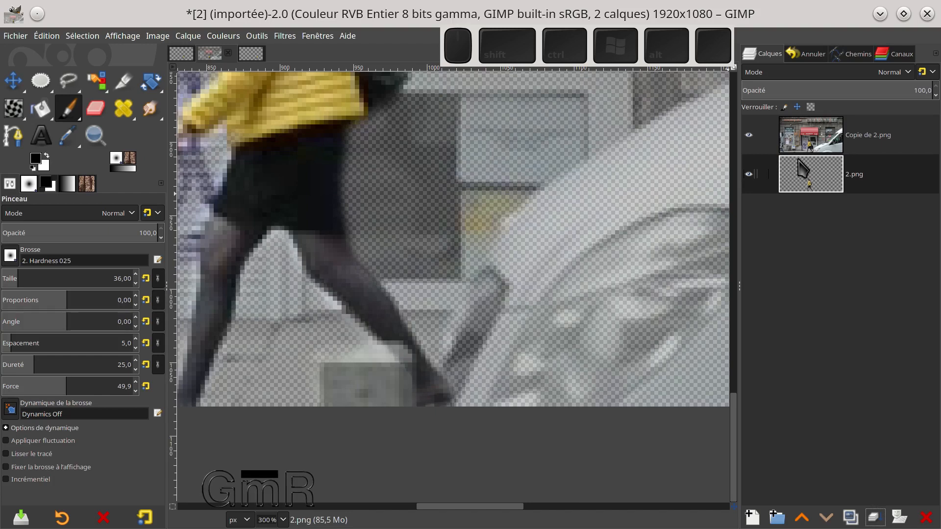
left_click(749, 135)
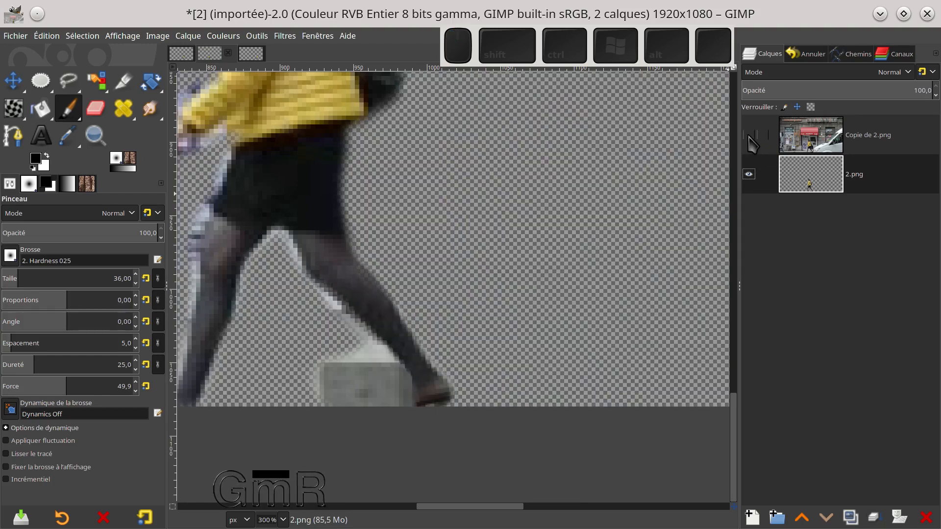
left_click(749, 135)
left_click(749, 135)
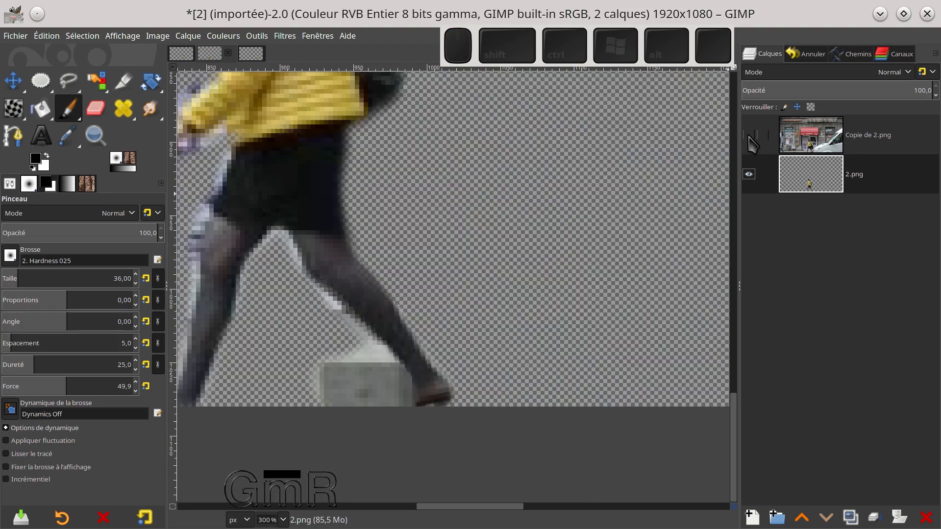
left_click(749, 136)
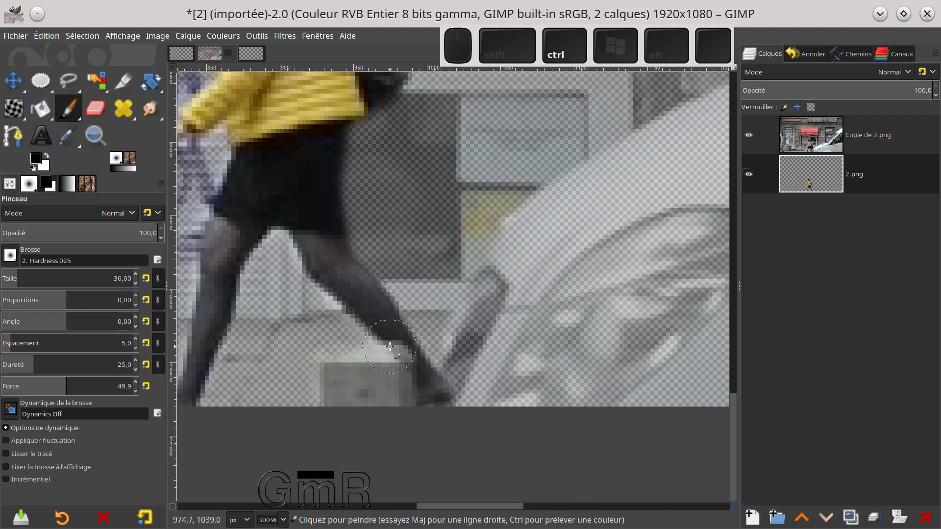
key("ctrl+z")
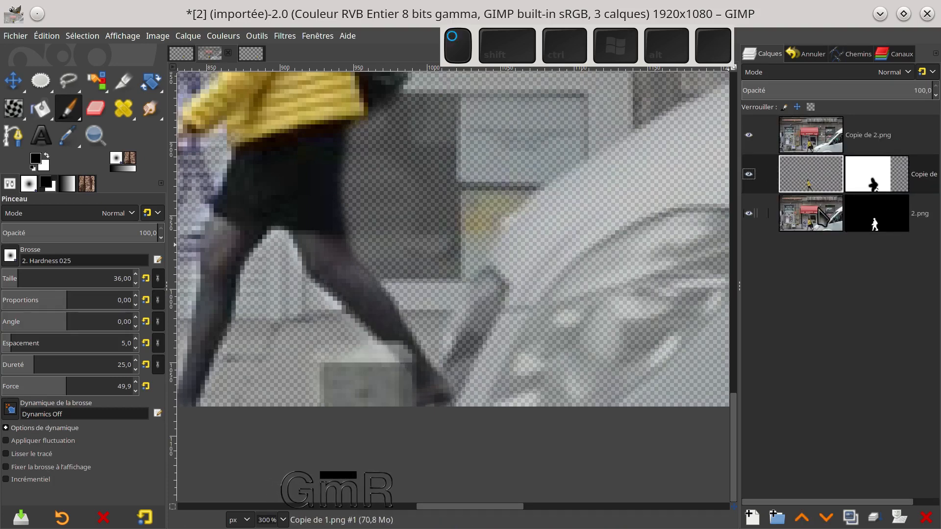
Outline the part of the grey block next to the rear foot with a closed Free Select polygon on the 2.png layer.
left_click(821, 216)
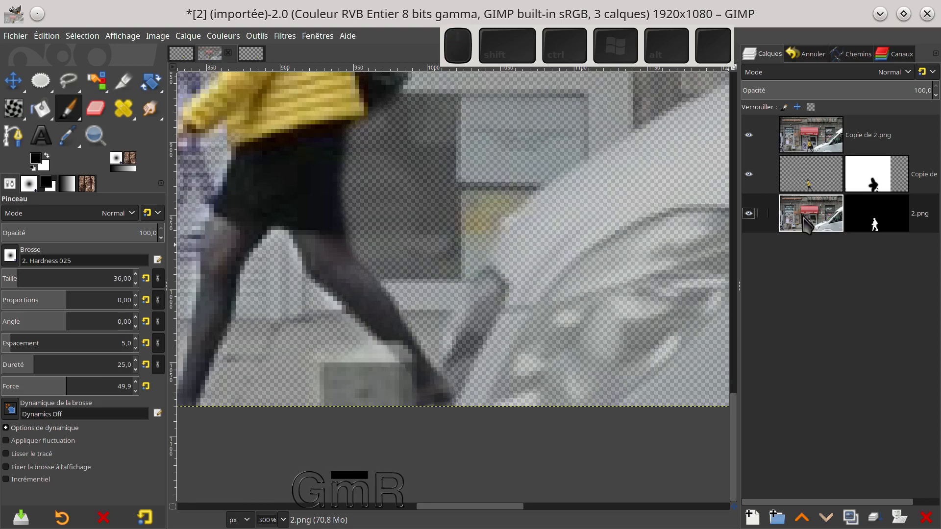
left_click(68, 81)
left_click(372, 343)
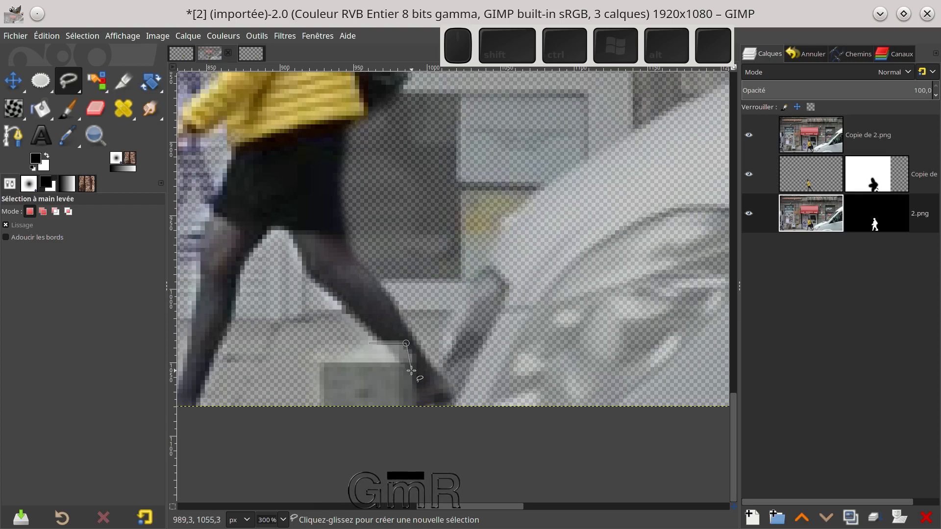
left_click(413, 359)
left_click(414, 430)
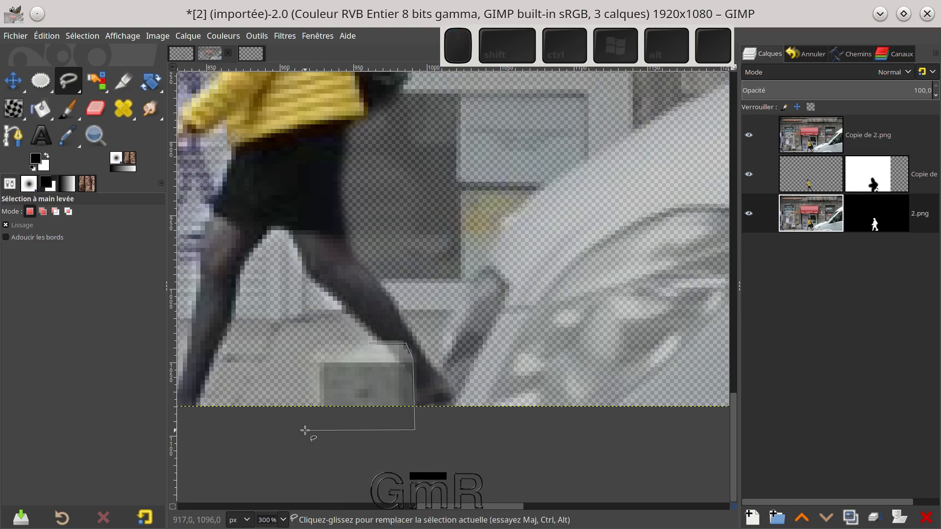
left_click(370, 343)
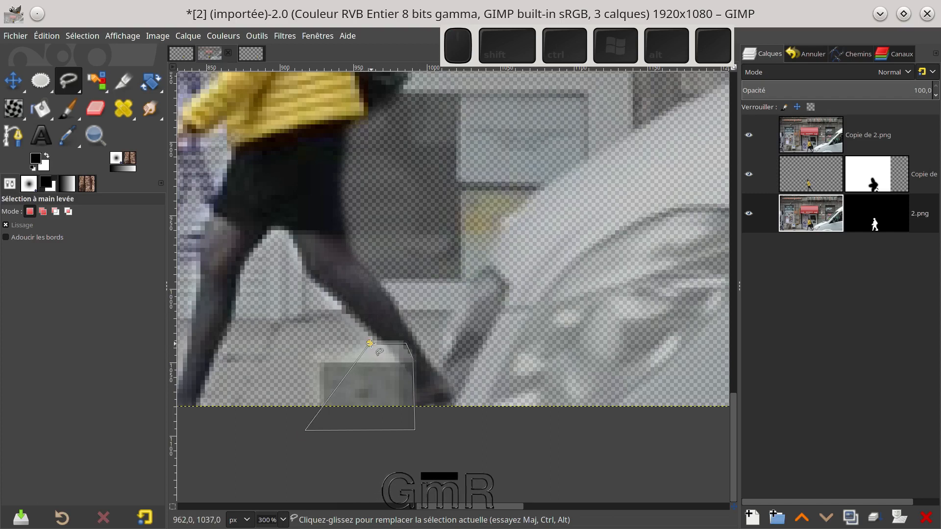
key("Return")
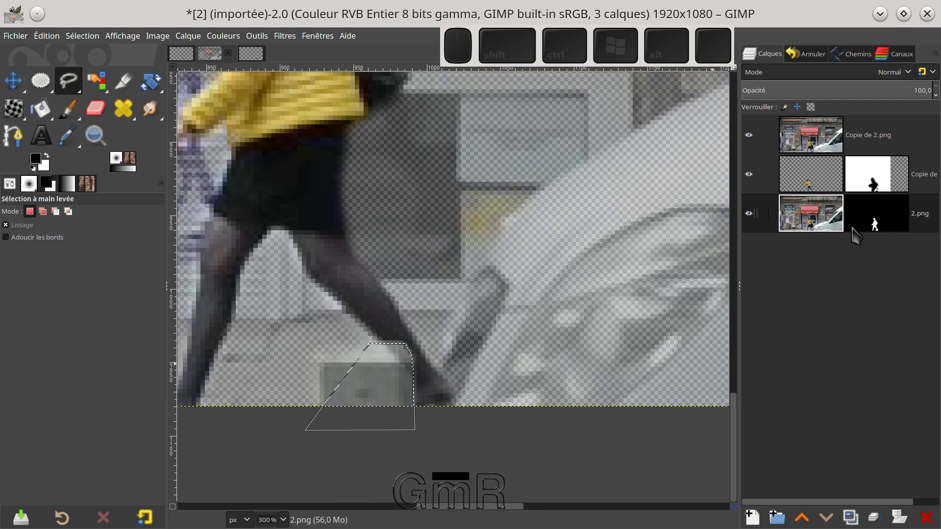
Make white the foreground colour and fill the selected area on the 2.png mask, undoing the stray fill on the layer image.
left_click(47, 156)
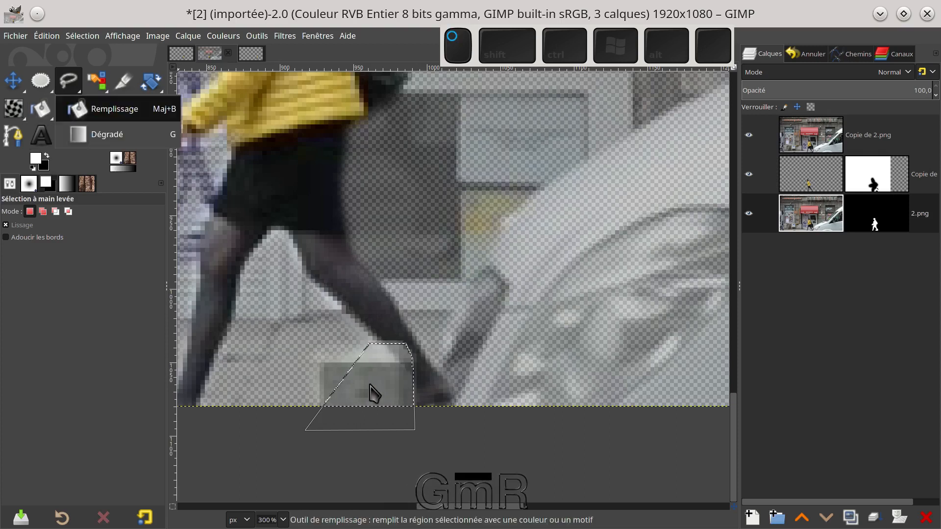
left_click(40, 108)
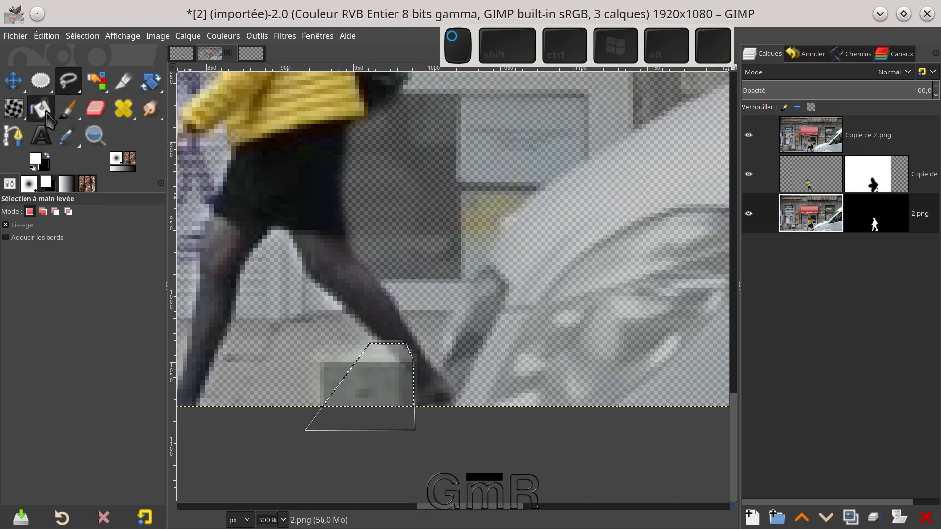
left_click(393, 385)
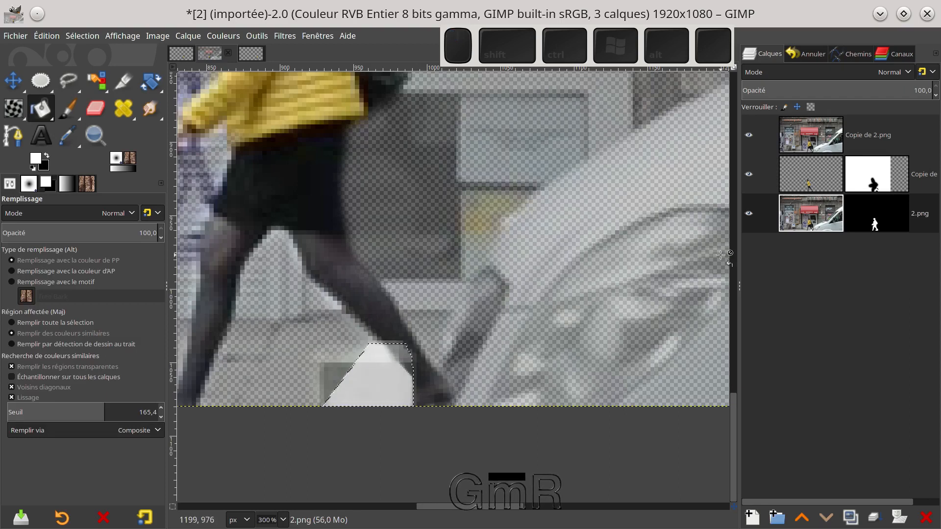
key("ctrl+z")
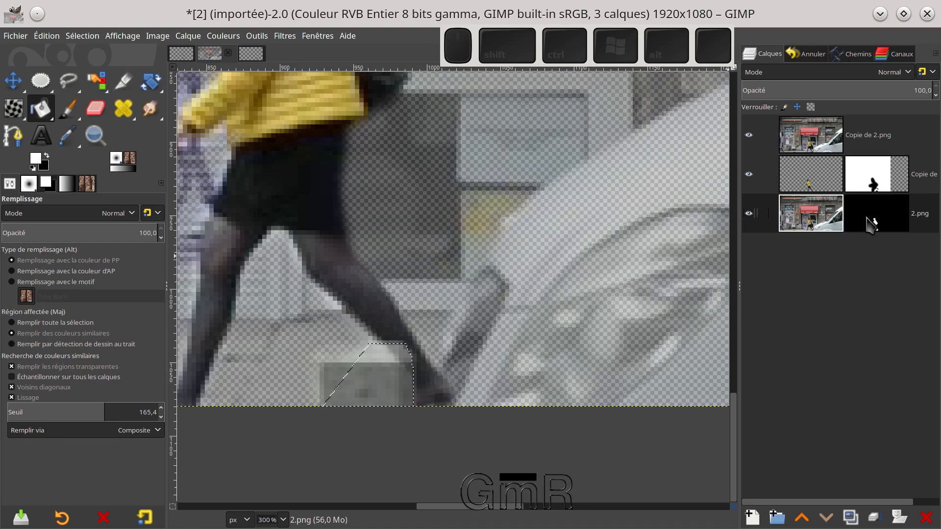
left_click(877, 223)
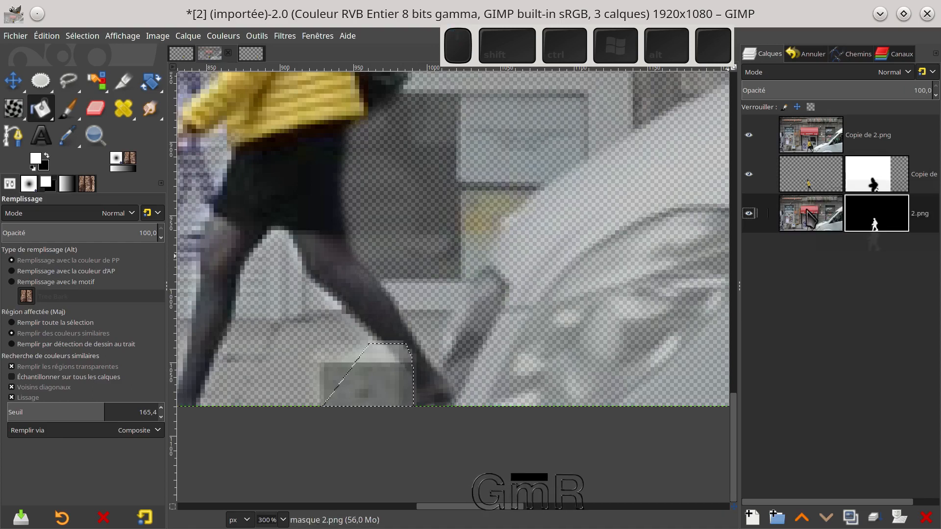
left_click(390, 375)
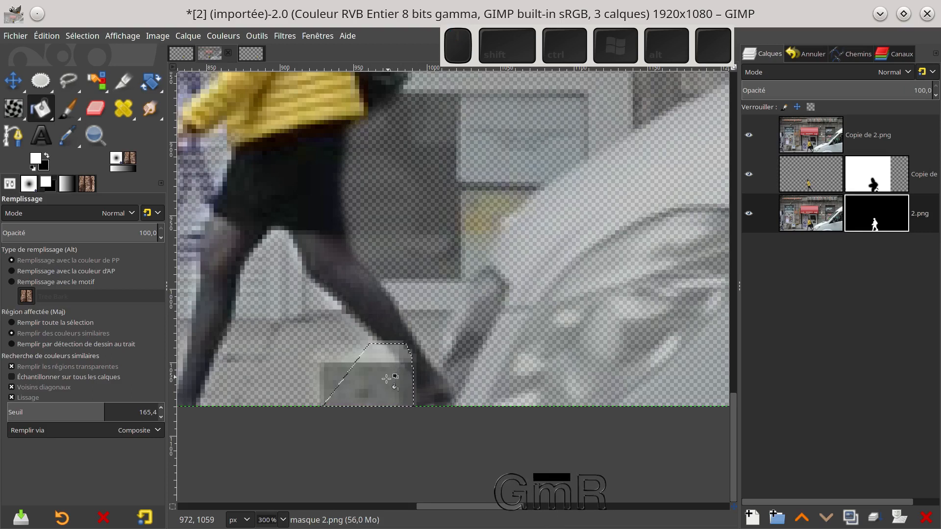
Hide the Copie de 2.png layer and clear the selection to check the whole cutout of the woman.
left_click(747, 133)
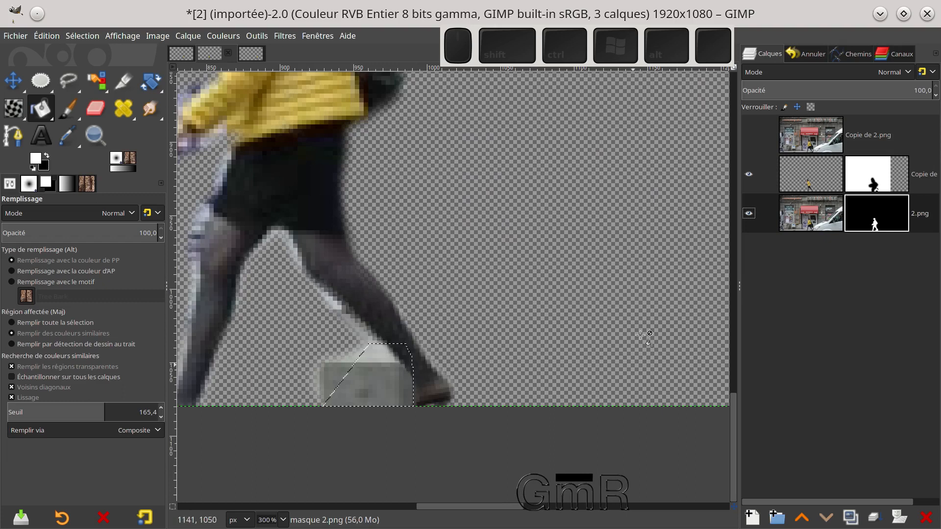
left_click(749, 173)
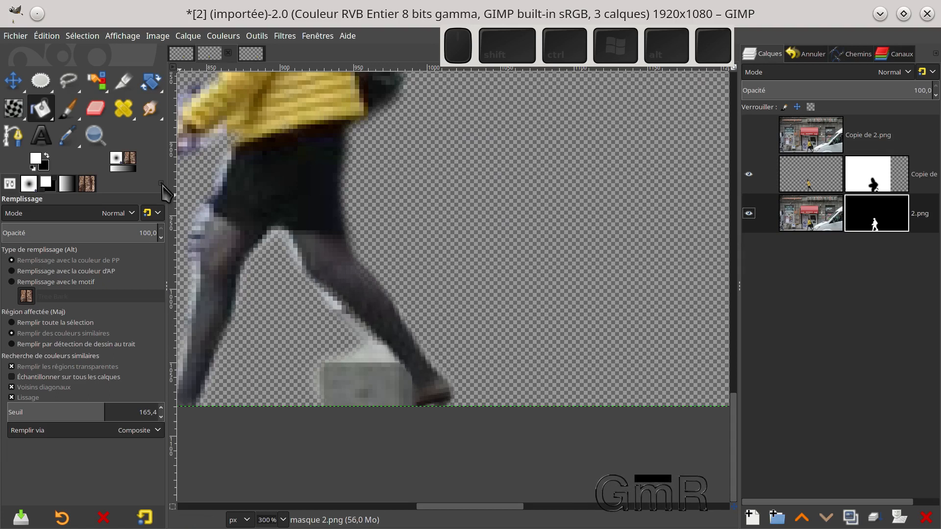
scroll(322, 253, "down", 5)
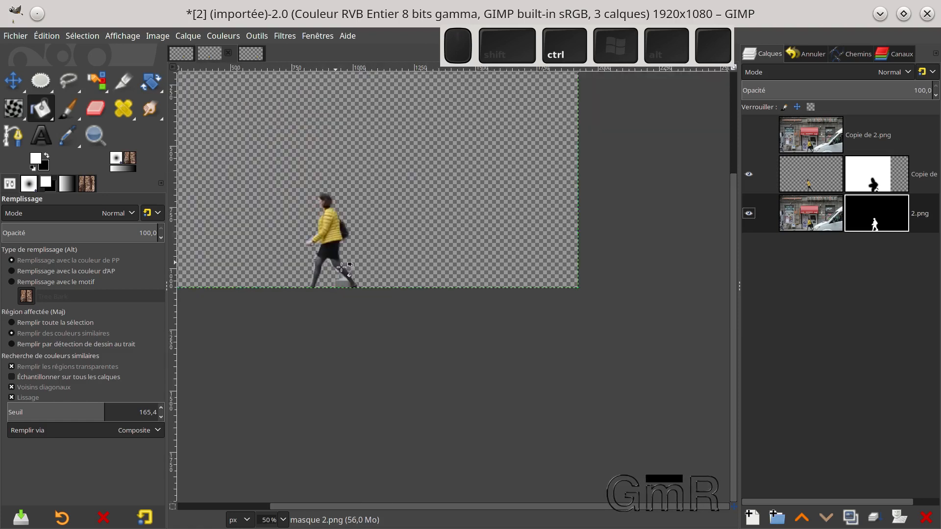
Start an Export As of the masked 2.png image with only the woman's cutout visible.
left_click_drag(412, 222, 552, 313)
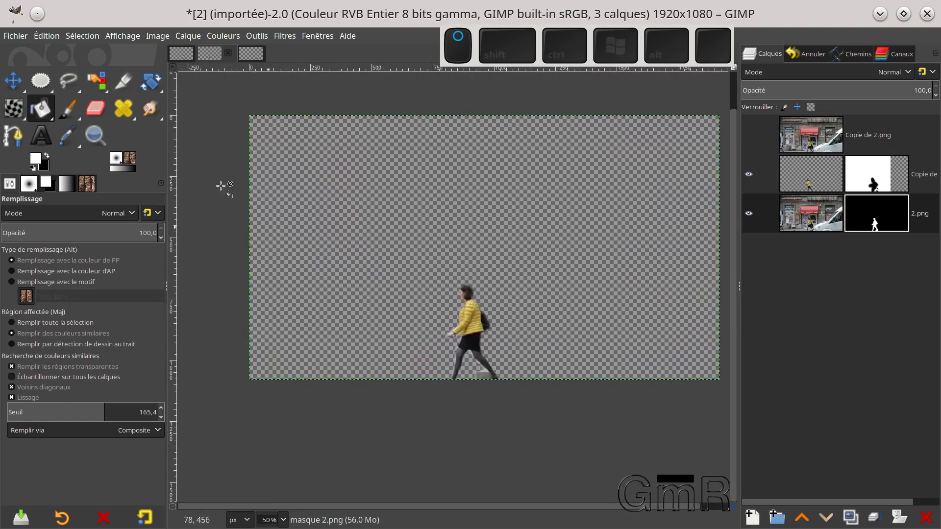
left_click(15, 35)
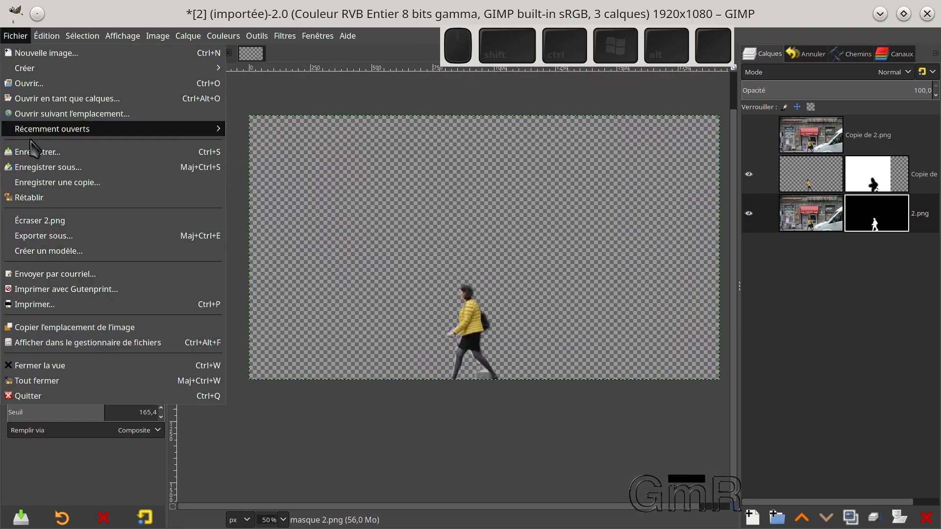
left_click(44, 237)
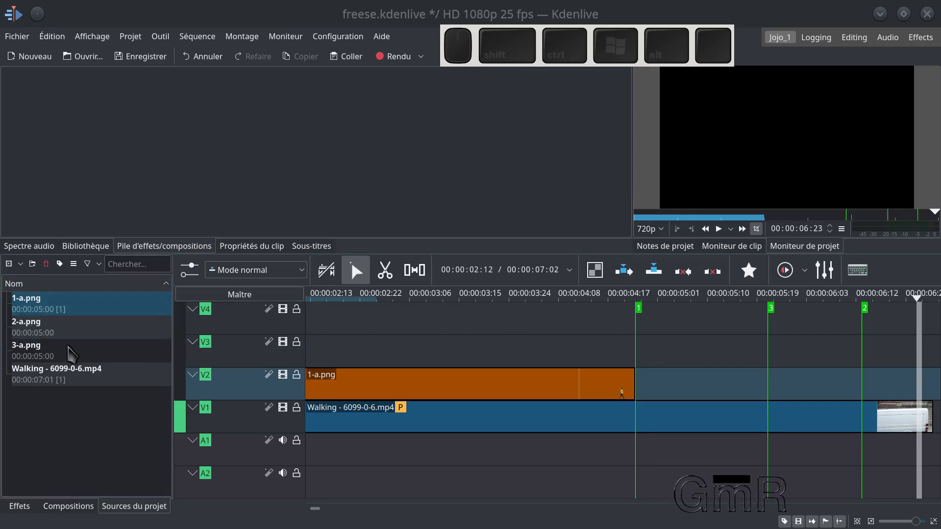
Switch to Kdenlive and place 3-a.png on track V3 and 2-a.png on track V4, both from the timeline start.
left_click(22, 355)
left_click_drag(27, 358, 366, 416)
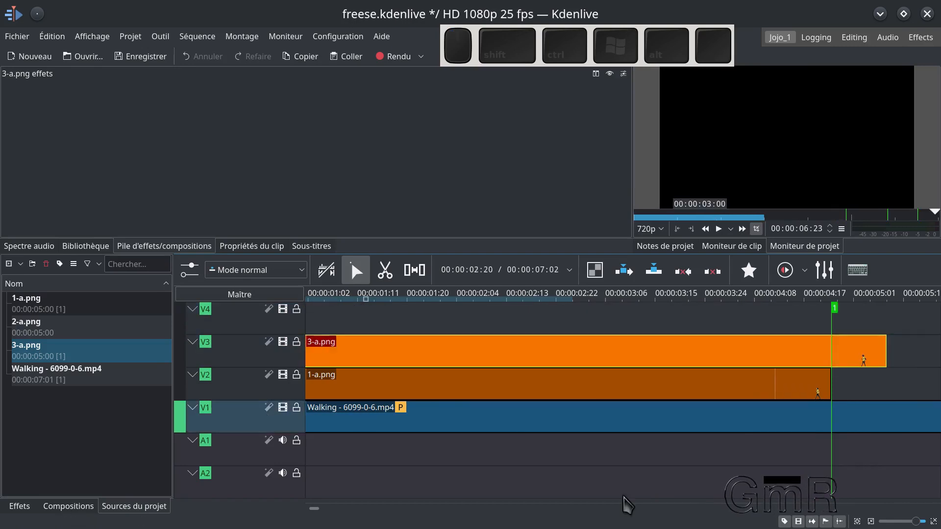
left_click(865, 523)
left_click_drag(444, 363, 385, 358)
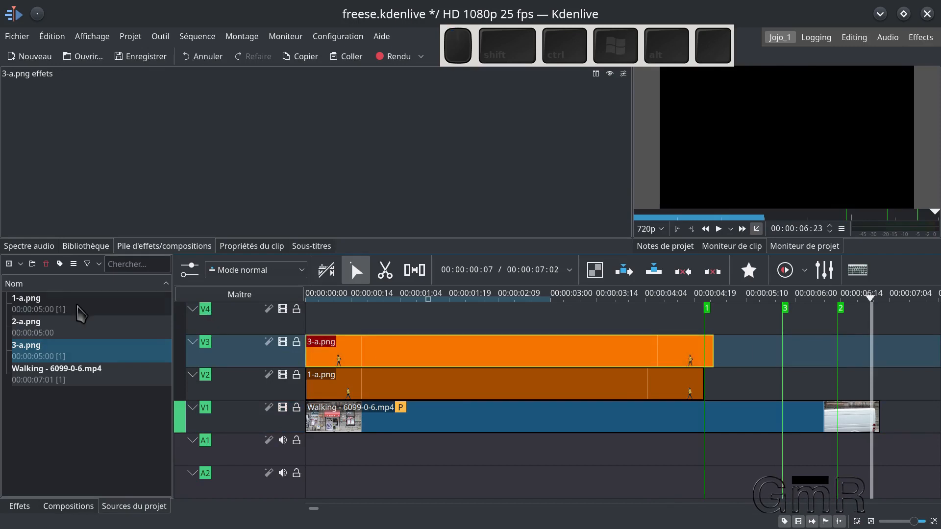
left_click(22, 329)
left_click_drag(22, 329, 271, 326)
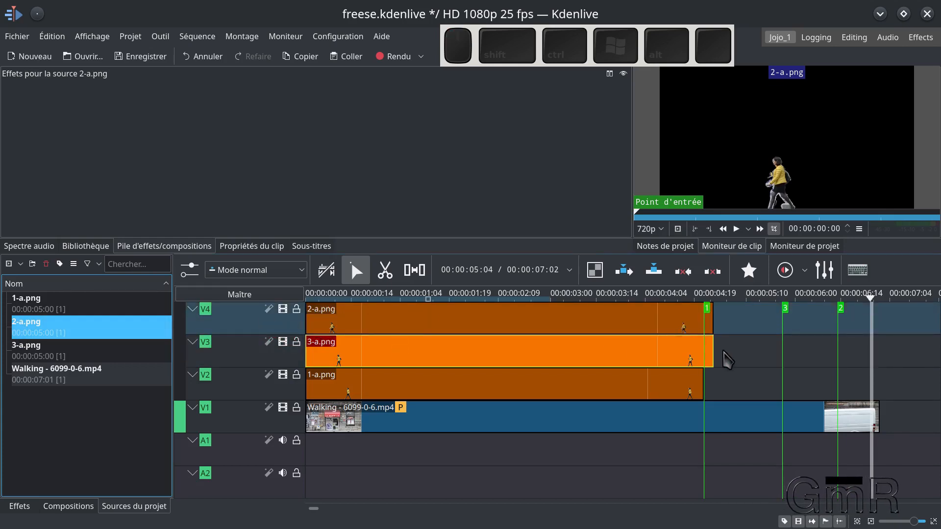
Extend the 3-a.png clip to marker 3 and the 2-a.png clip to marker 2.
left_click(487, 357)
left_click_drag(713, 355, 781, 343)
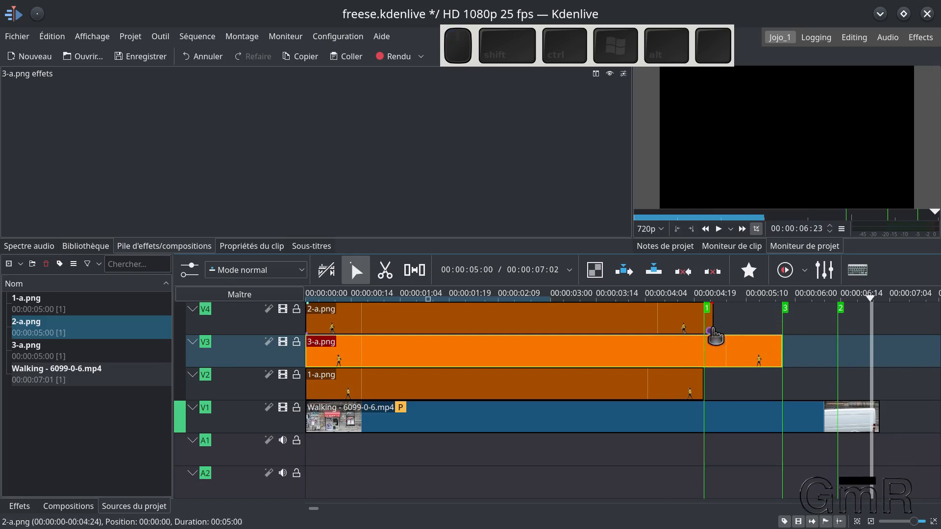
left_click_drag(712, 320, 835, 321)
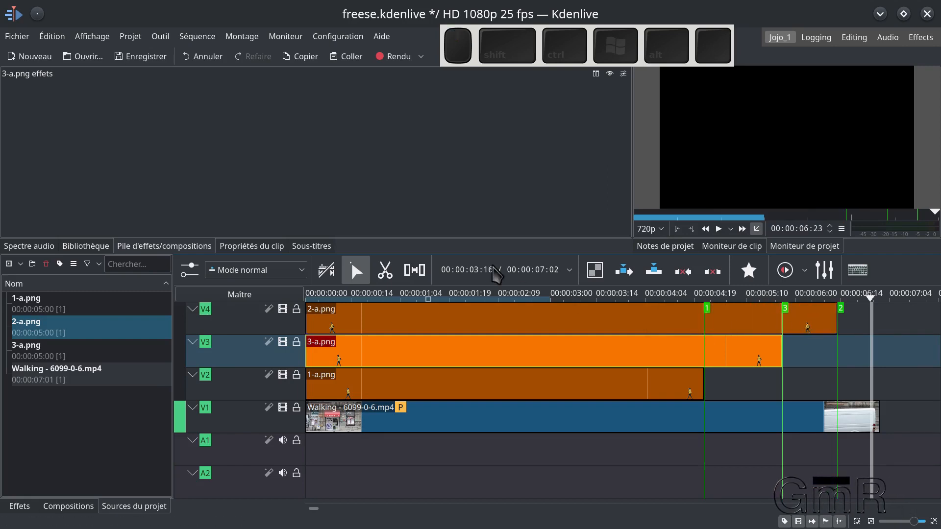
Play the sequence from its start to check the layered cutouts against the walking video.
left_click(368, 294)
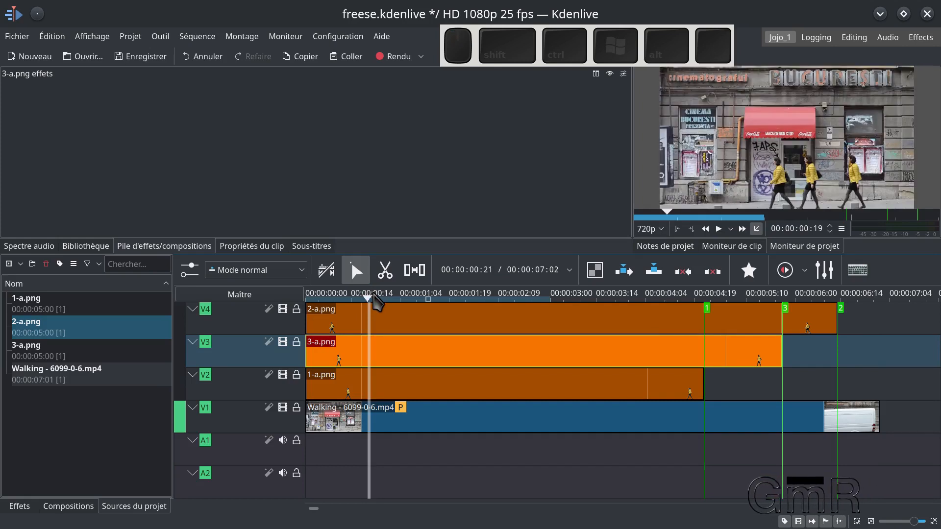
left_click(309, 294)
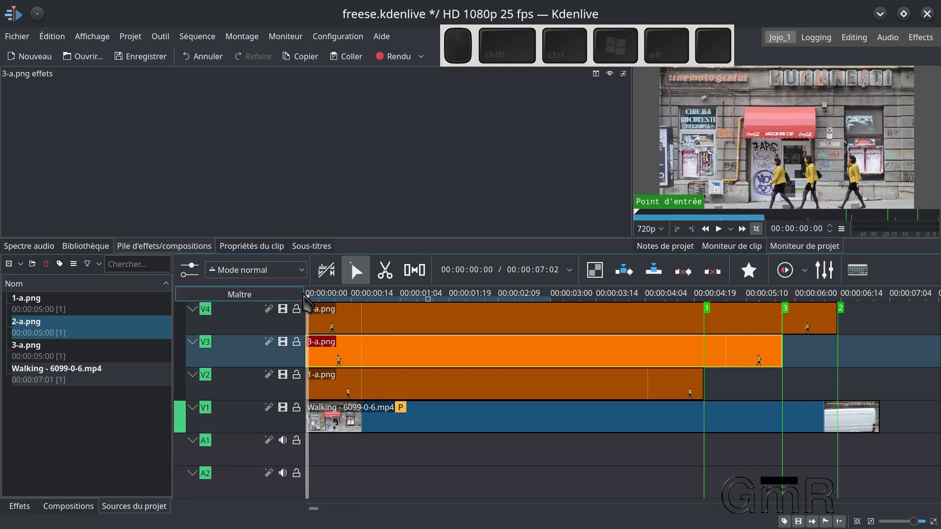
key("space")
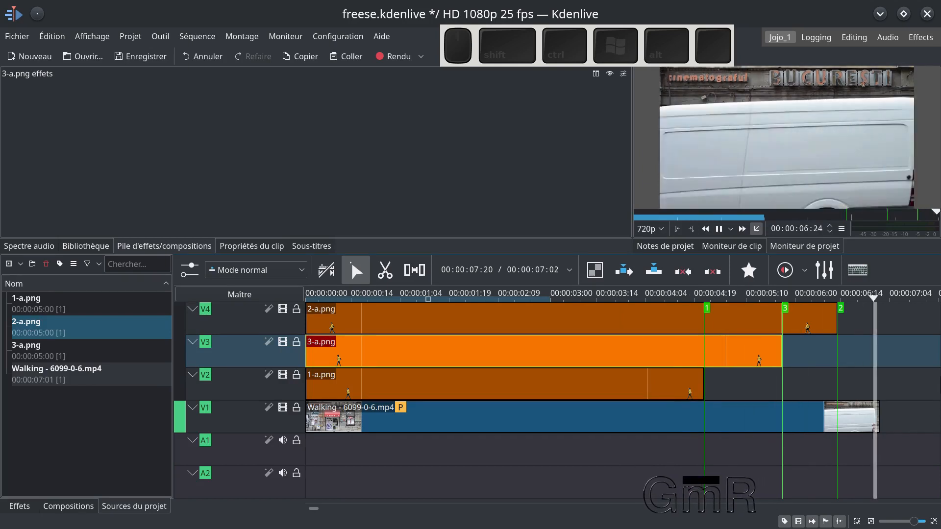
Step frame by frame past marker 2 to examine how the van passes in front of the woman.
left_click(830, 296)
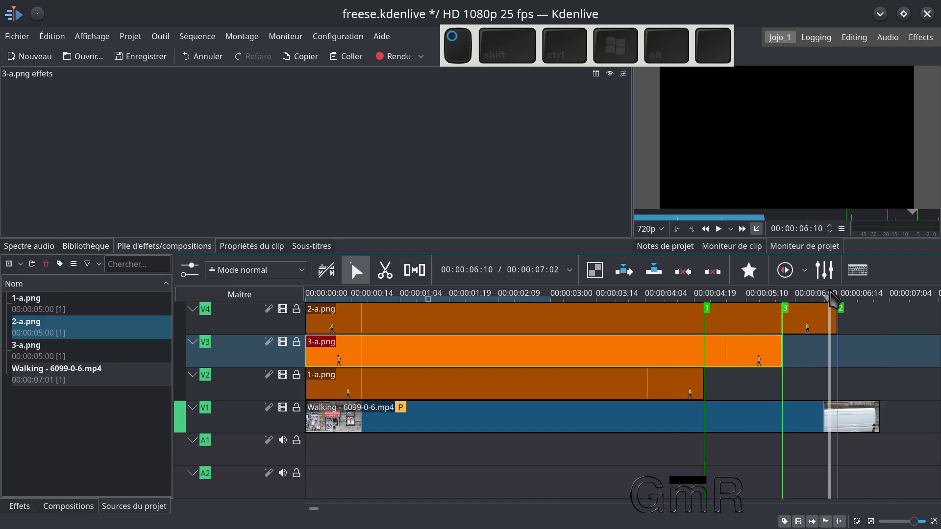
scroll(824, 231, "up", 2)
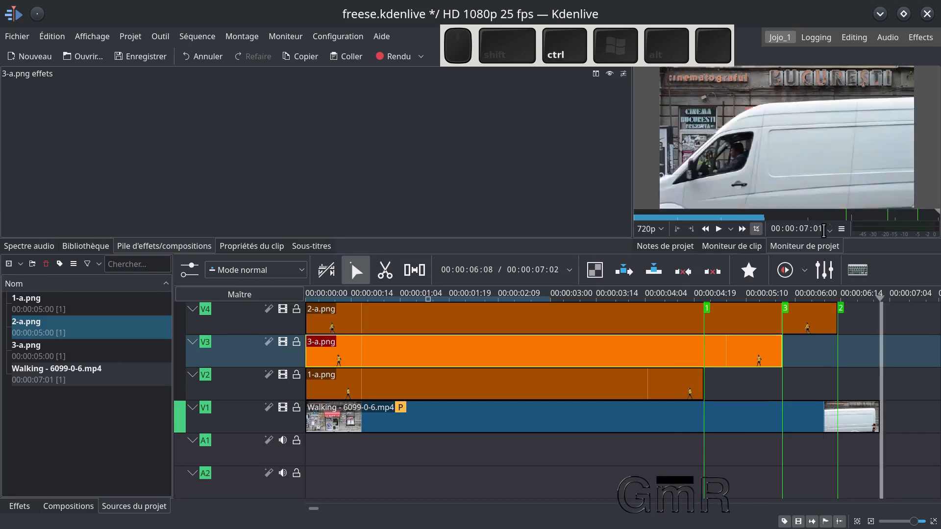
left_click(832, 296)
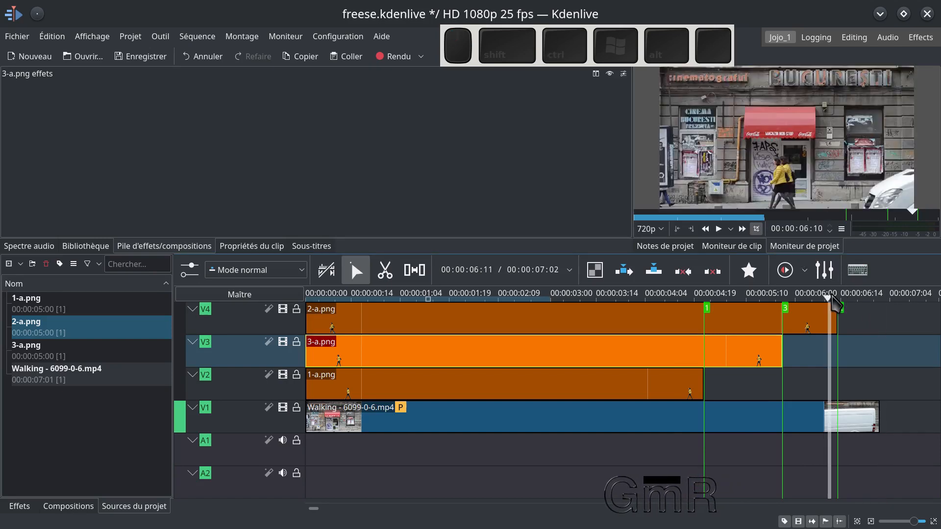
key("Right")
key("Right")
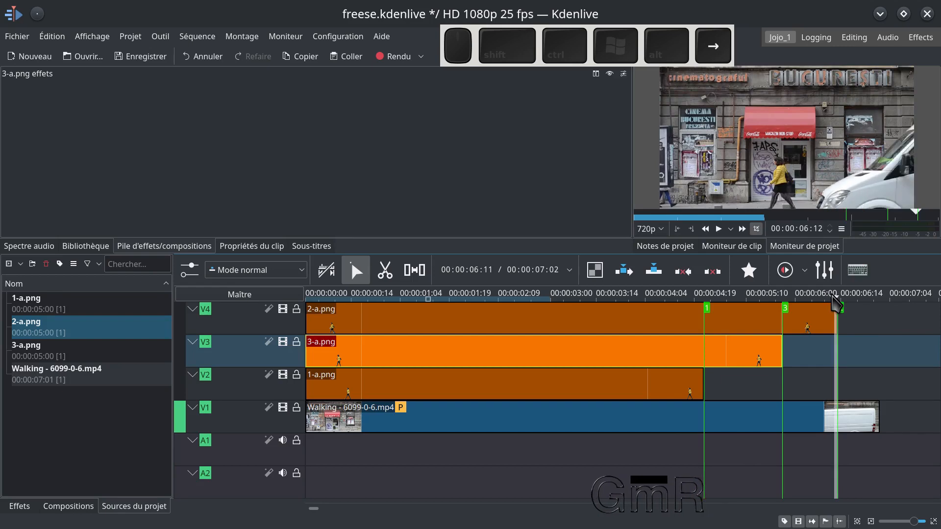
key("Right")
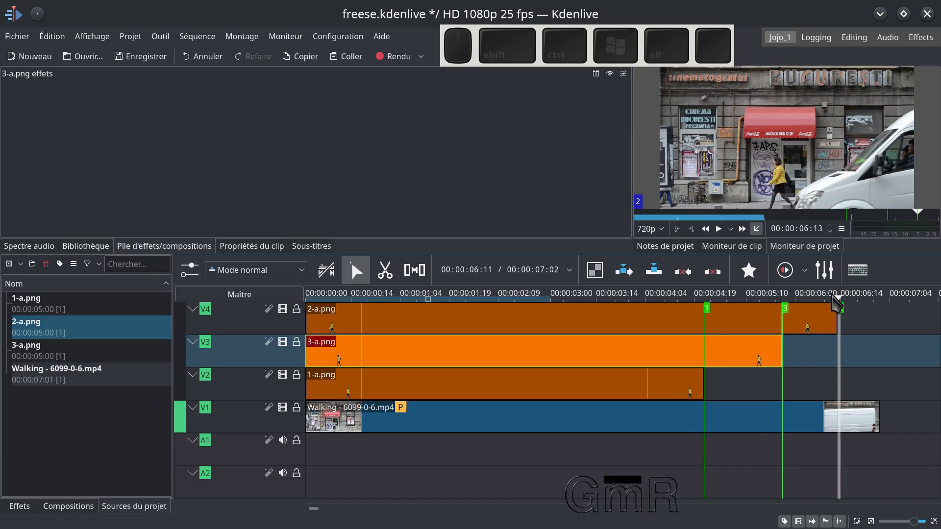
key("Right")
key("Right")
key("Right")
key("Right")
key("Right")
key("Right")
key("Right")
key("Right")
key("Right")
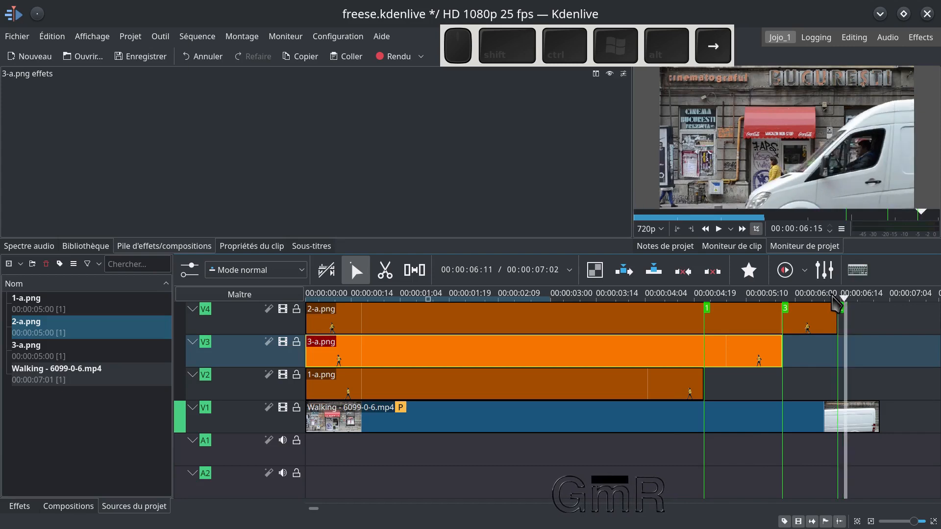
key("Right")
key("Right")
key("Right")
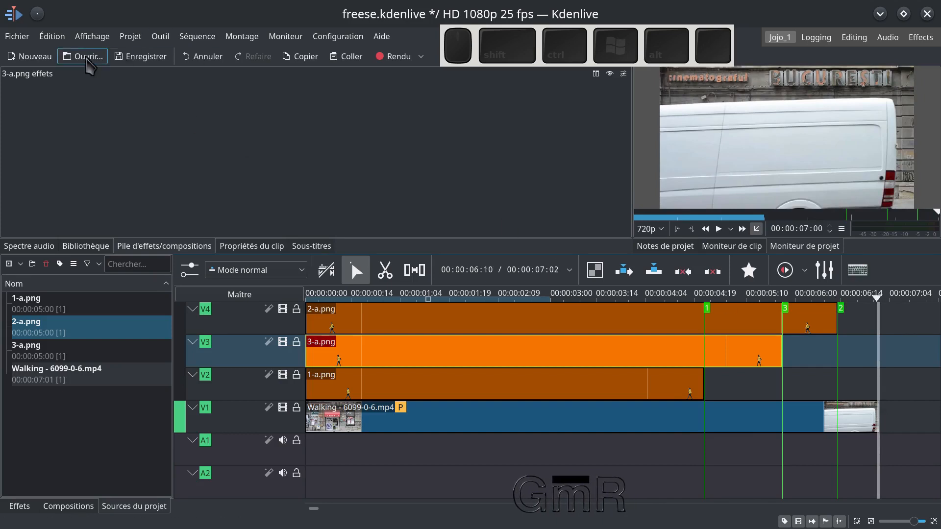
Create a white colour clip named Clip couleur with a duration of 00:00:05:00.
left_click(135, 41)
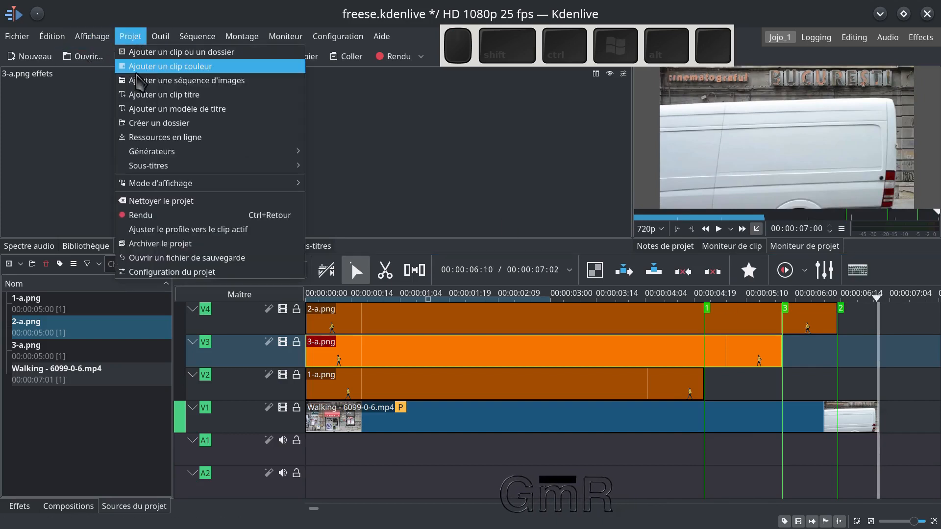
left_click(146, 65)
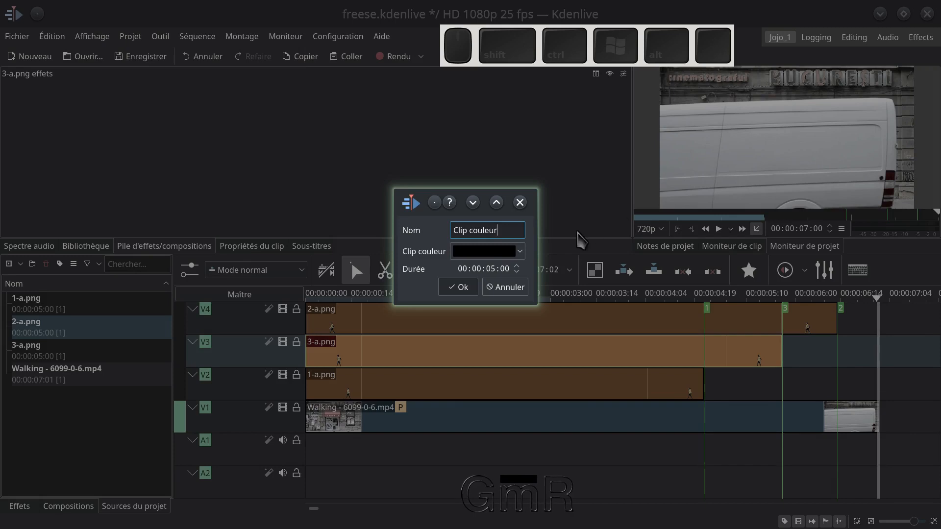
left_click(521, 252)
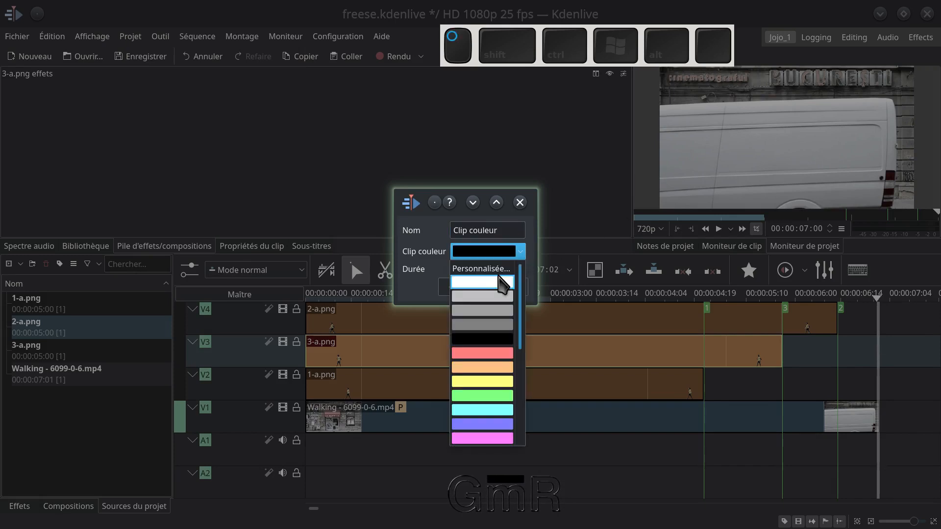
left_click(501, 283)
left_click(458, 290)
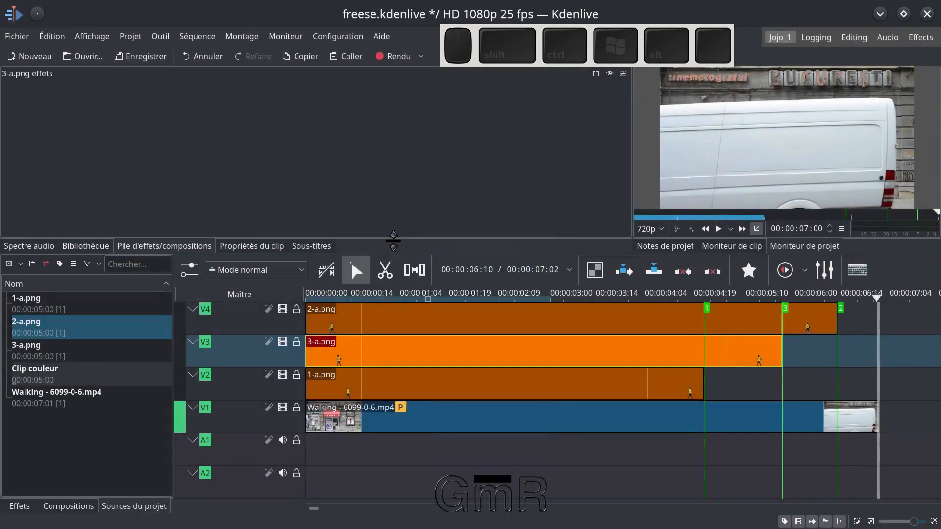
Place the Clip couleur clip on track V2 so that it overlaps the end of the Walking - 6099-0-6.mp4 clip.
left_click(27, 377)
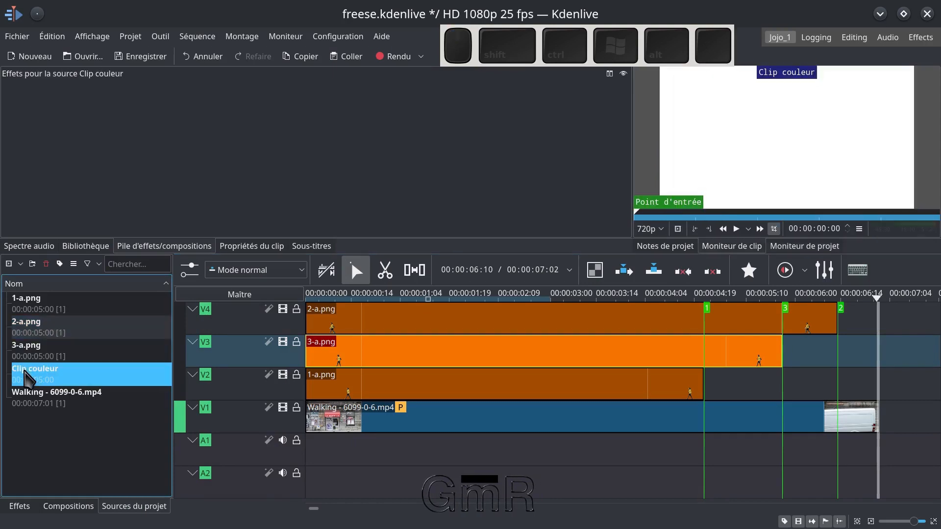
left_click_drag(27, 377, 617, 424)
left_click_drag(714, 427, 891, 423)
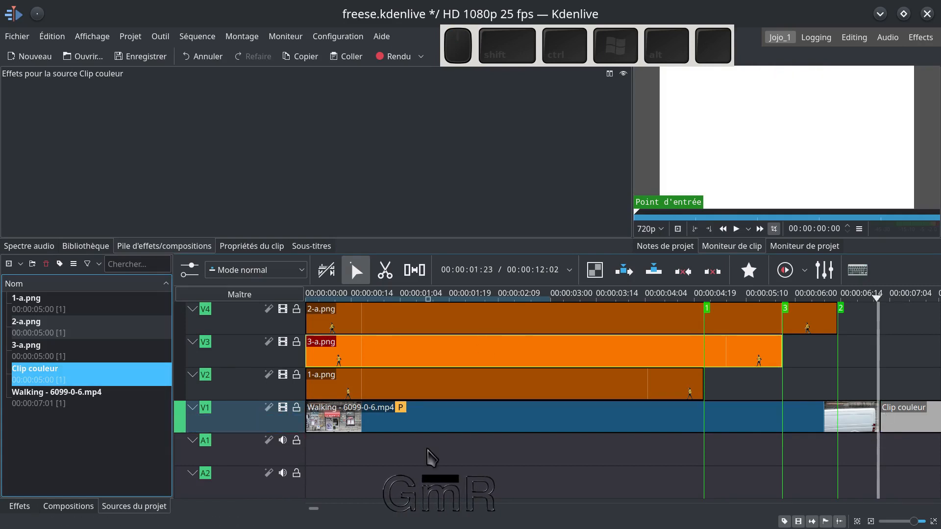
left_click_drag(912, 407, 880, 386)
left_click(869, 365)
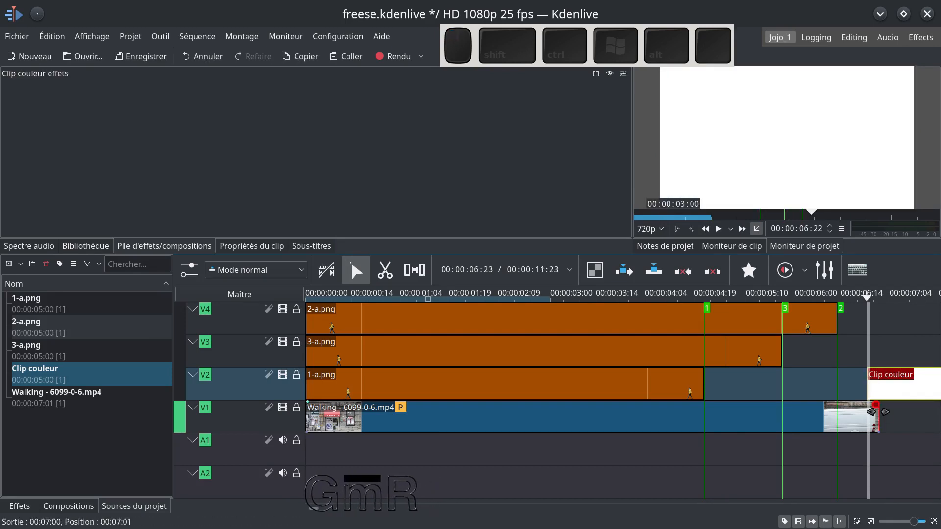
Add a dissolving wipe transition where the Clip couleur clip overlaps the end of the walking video.
scroll(877, 415, "up", 5, "ctrl")
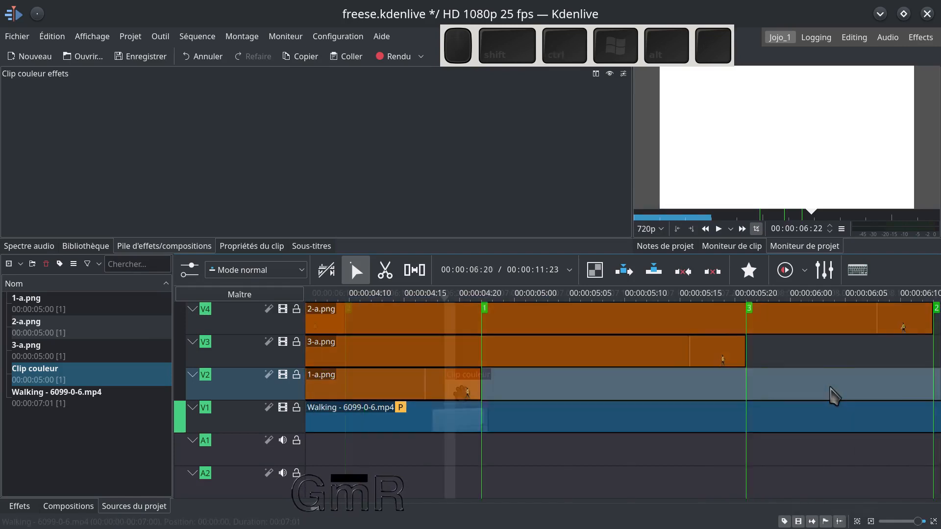
left_click(450, 404)
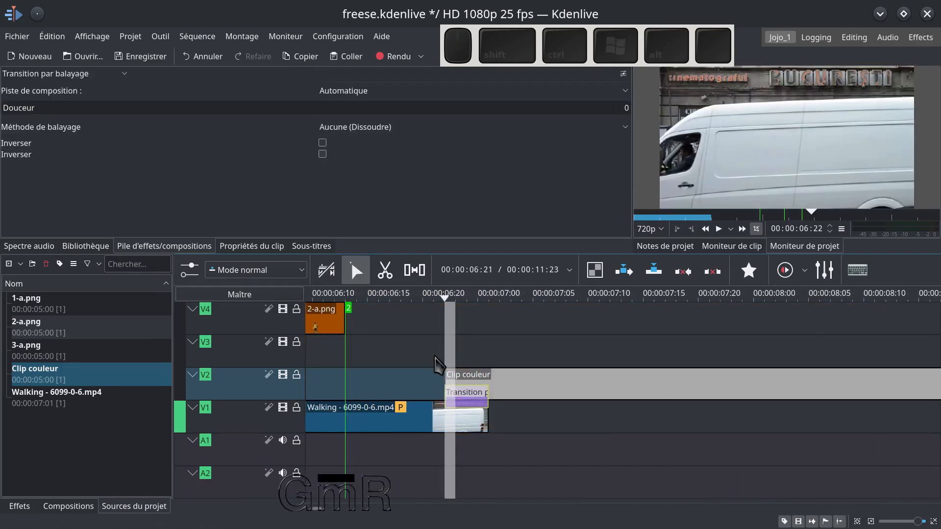
left_click(604, 432)
Play the transition to white and shorten the Clip couleur clip from its end.
key("space")
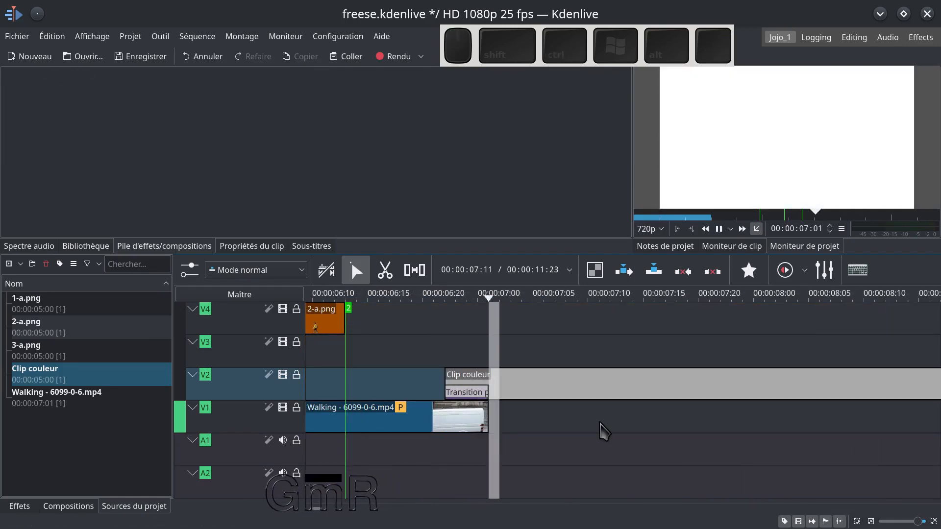
key("space")
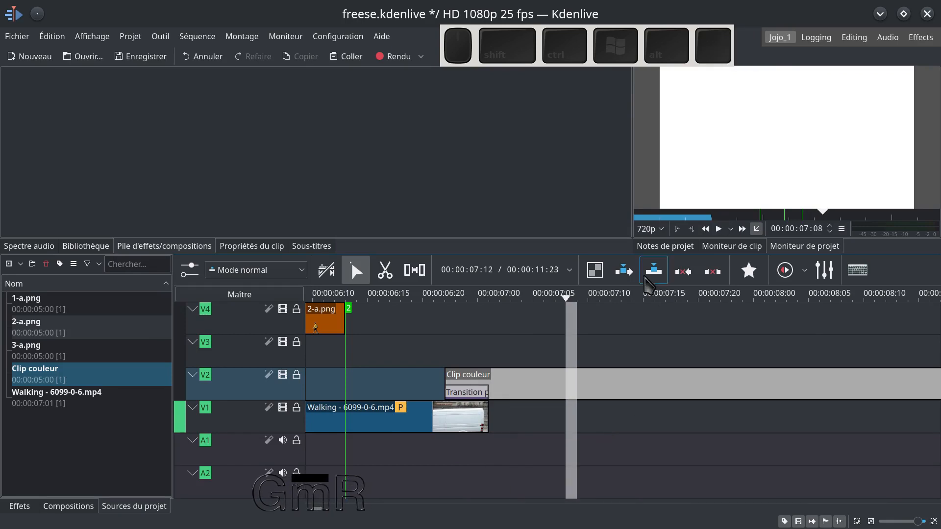
scroll(652, 351, "down", 3, "ctrl")
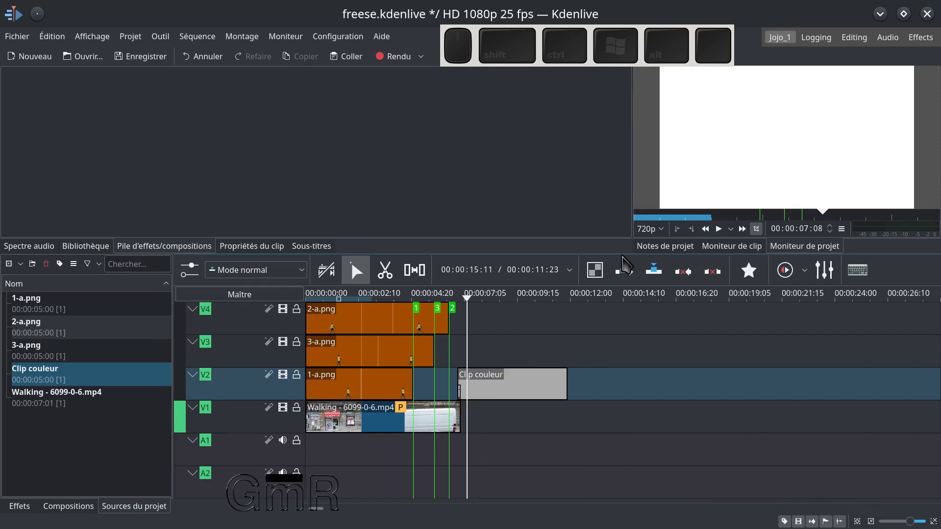
left_click_drag(565, 387, 490, 392)
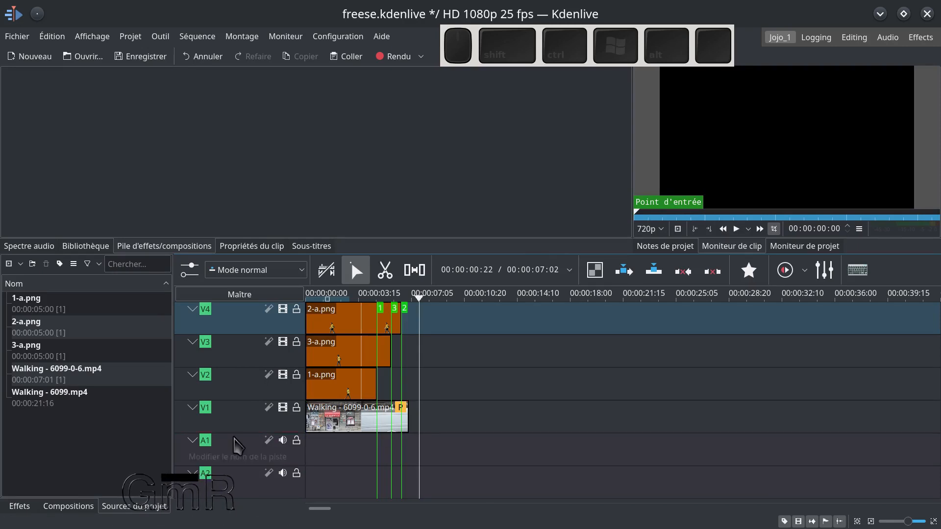
Trim the end of the Walking - 6099-0-6.mp4 clip to marker 2 and insert one video track below V1.
mouse_move(416, 420)
left_mouse_down()
mouse_move(520, 428)
mouse_move(399, 419)
mouse_move(443, 417)
mouse_move(431, 421)
left_mouse_up()
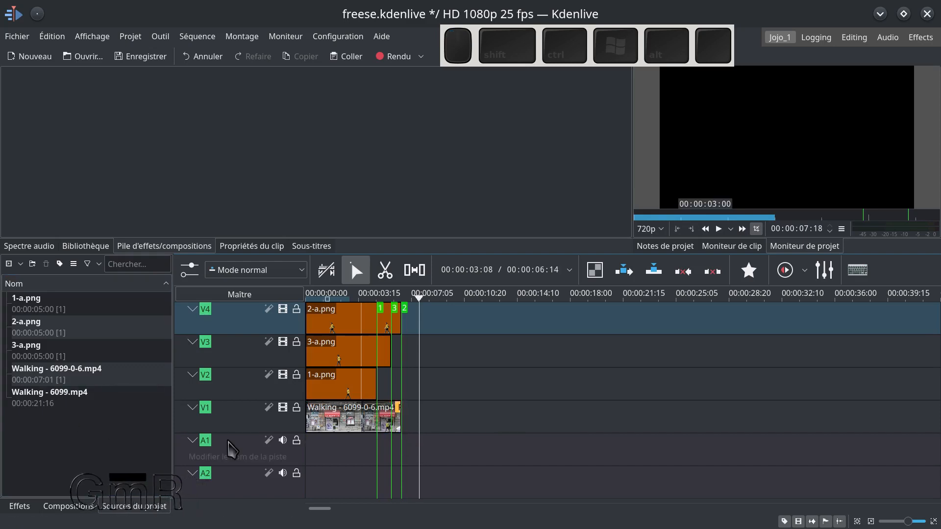
right_click(236, 417)
left_click(247, 421)
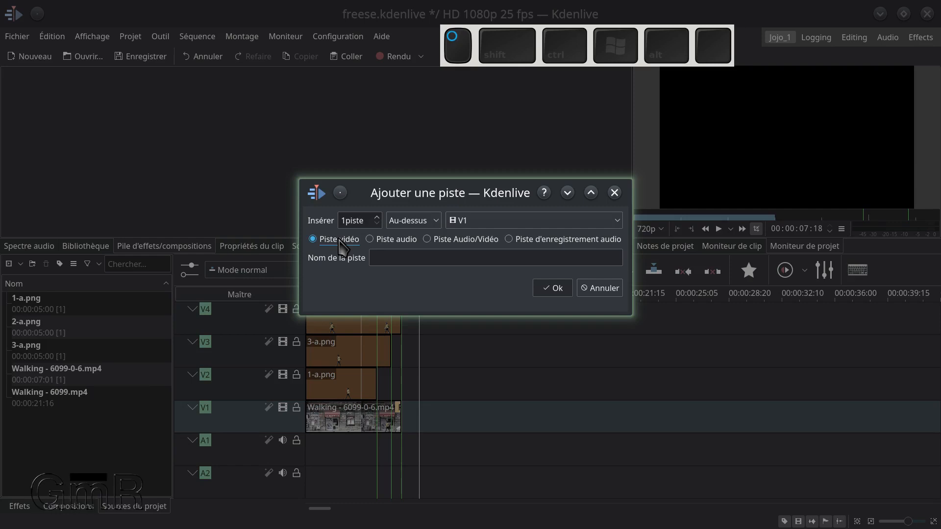
left_click(425, 225)
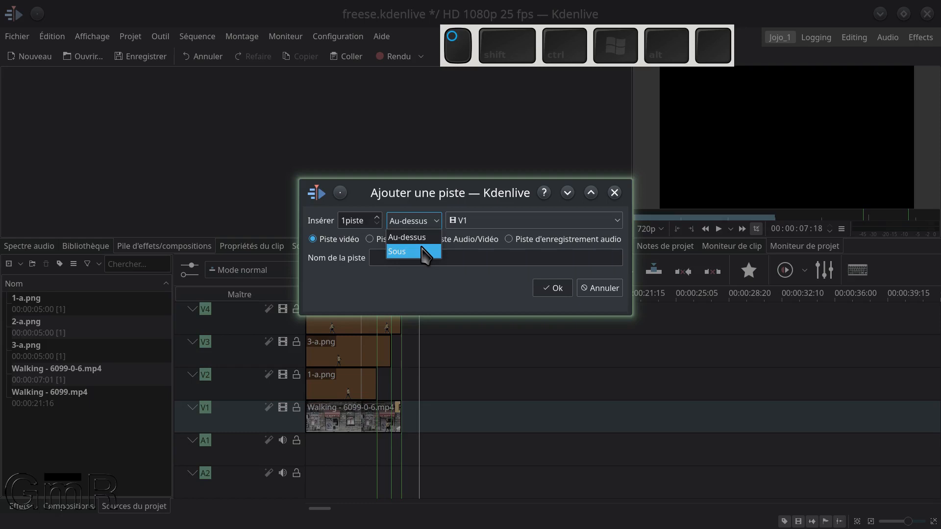
left_click(424, 252)
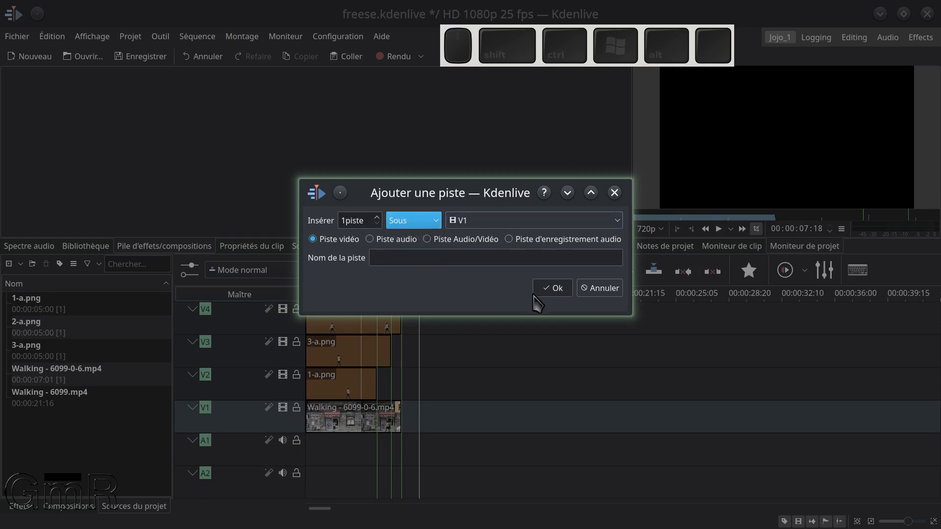
left_click(558, 288)
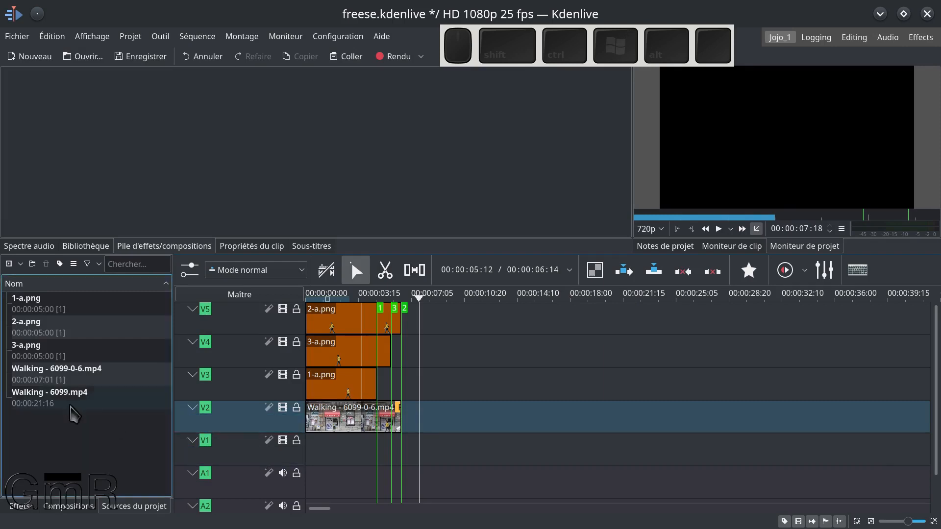
Place Walking - 6099.mp4 on the new bottom video track from the timeline start and play the sequence.
left_click_drag(49, 404, 287, 458)
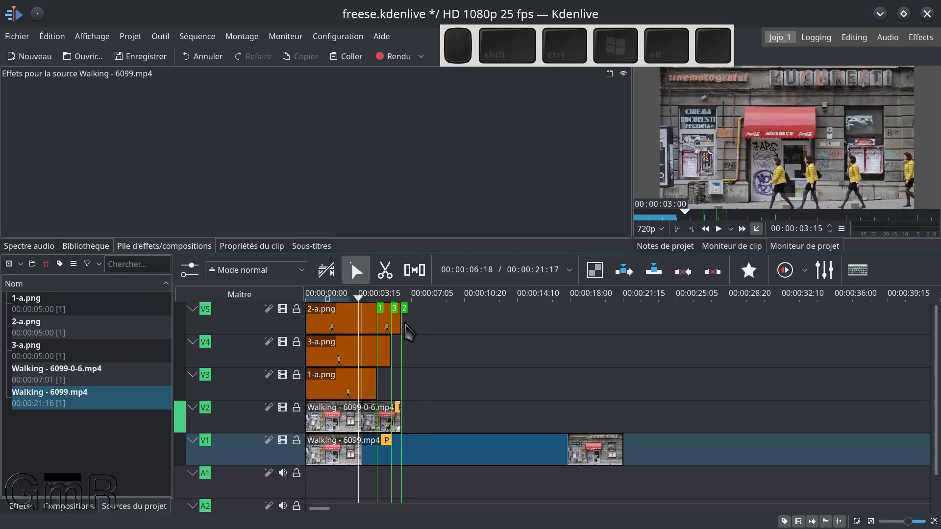
key("space")
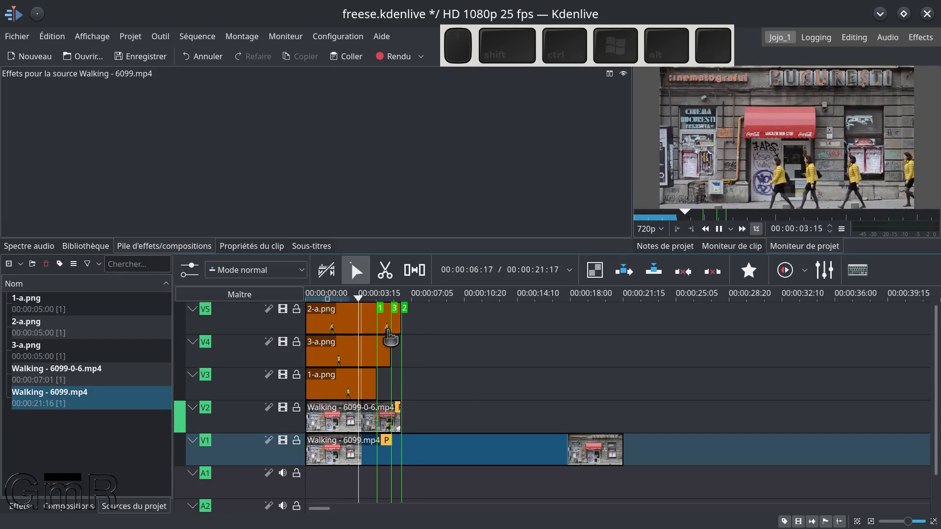